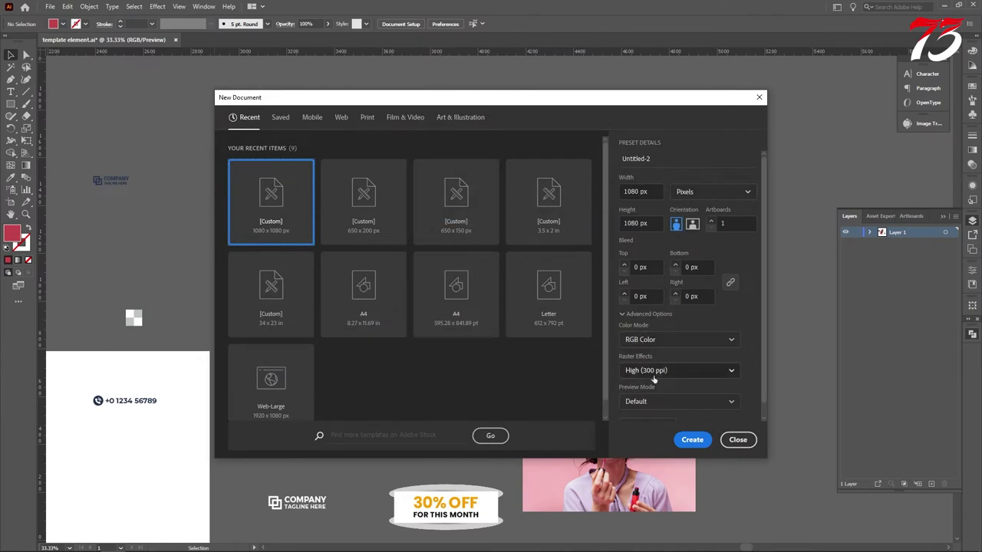
Create a 1080 × 1080 px RGB document at 300 ppi and add a 50 × 50 px square
{"action": "left_click", "coordinate": [693, 440]}
{"action": "left_click", "coordinate": [11, 104]}
{"action": "scroll", "coordinate": [418, 132], "scroll_direction": "up", "scroll_amount": 3}
{"action": "left_click", "coordinate": [418, 136]}
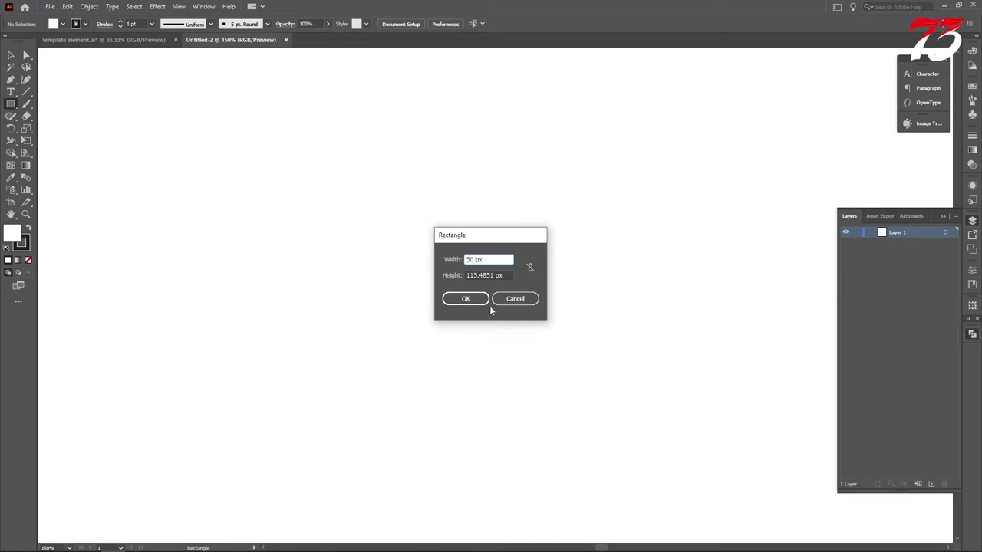
{"action": "key", "text": "Tab"}
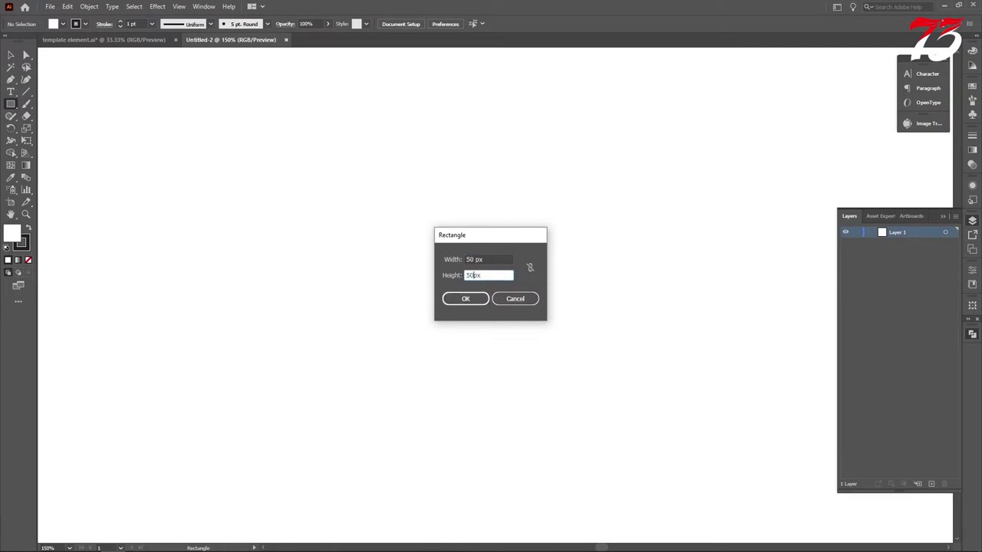
{"action": "left_click", "coordinate": [466, 298]}
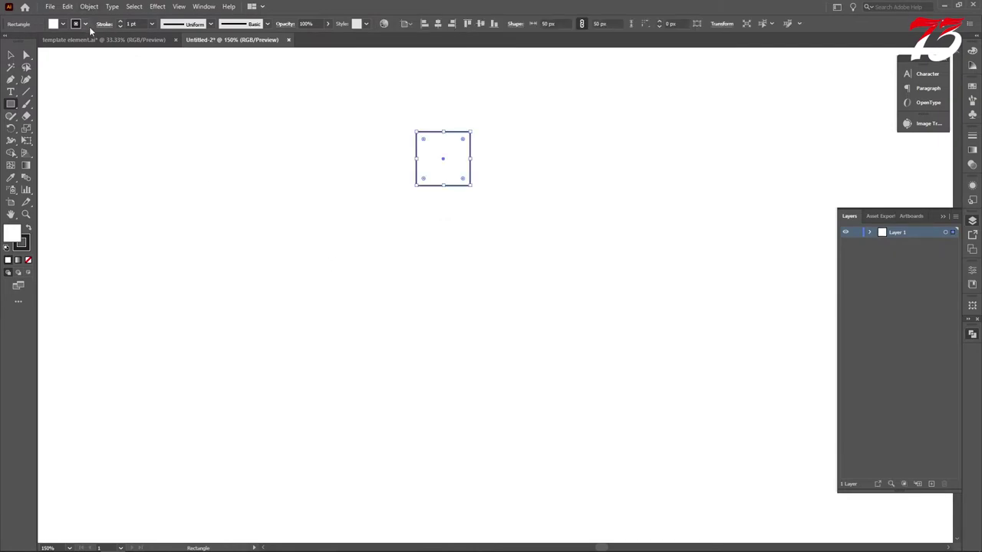
Remove the square's stroke and fill it with CMYK Red
{"action": "left_click", "coordinate": [85, 24]}
{"action": "left_click", "coordinate": [8, 42]}
{"action": "left_click", "coordinate": [63, 24]}
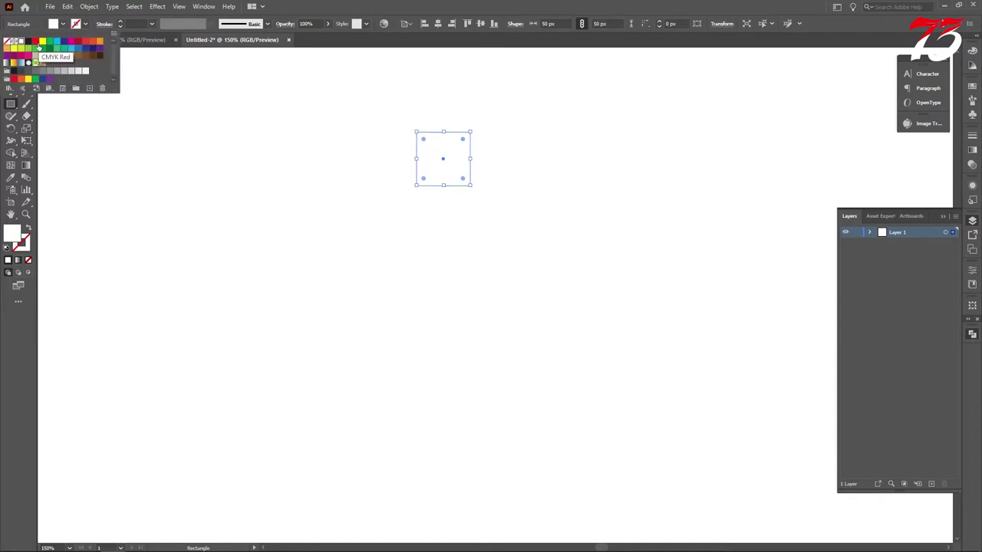
{"action": "left_click", "coordinate": [35, 40]}
Align the red square to the bottom-right corner of the artboard
{"action": "left_click", "coordinate": [11, 56]}
{"action": "scroll", "coordinate": [538, 103], "scroll_direction": "down", "scroll_amount": 2}
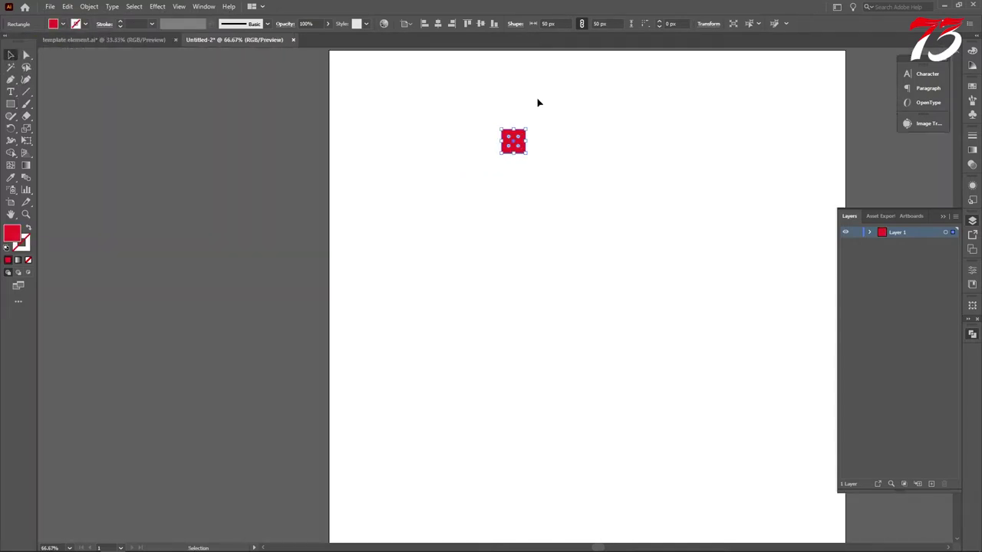
{"action": "left_click", "coordinate": [424, 23]}
{"action": "left_click", "coordinate": [467, 23]}
{"action": "scroll", "coordinate": [207, 159], "scroll_direction": "up", "scroll_amount": 1}
{"action": "scroll", "coordinate": [314, 156], "scroll_direction": "down", "scroll_amount": 2}
{"action": "left_click_drag", "start_coordinate": [323, 134], "coordinate": [434, 276]}
{"action": "left_click", "coordinate": [495, 25]}
{"action": "left_click", "coordinate": [452, 23]}
{"action": "left_click", "coordinate": [529, 161]}
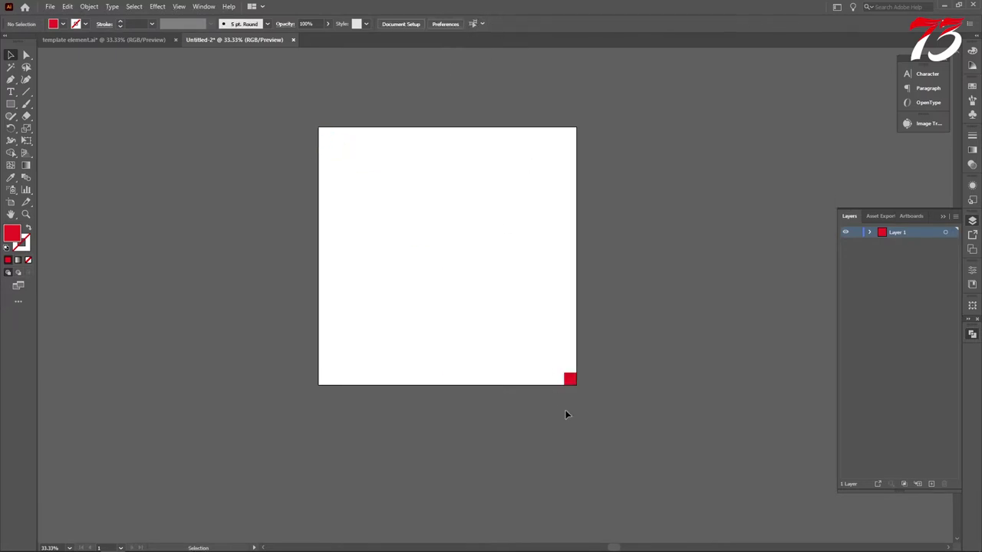
Duplicate the red square and align the copy to the top-left corner of the artboard
{"action": "left_click_drag", "start_coordinate": [570, 379], "coordinate": [439, 198]}
{"action": "key", "text": "ctrl+z"}
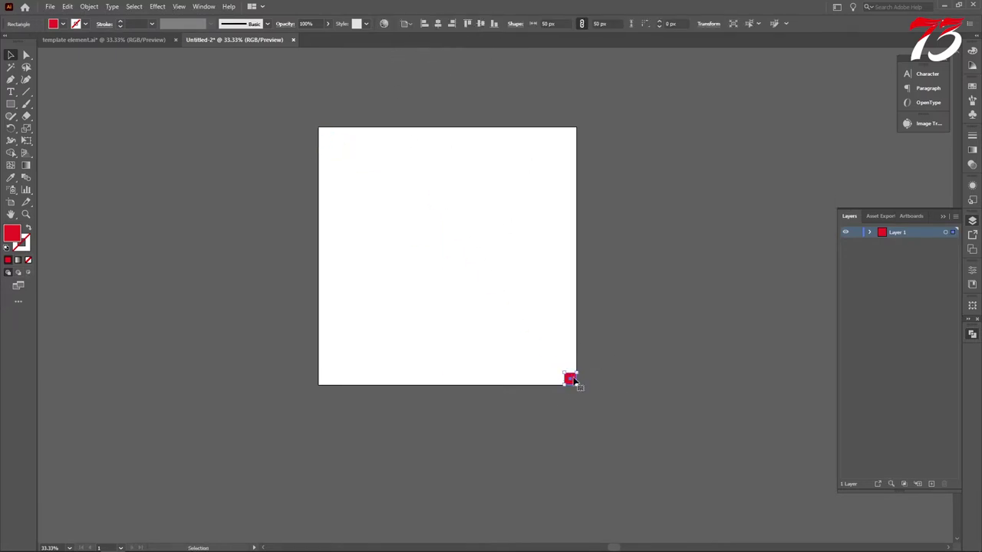
{"action": "left_click_drag", "start_coordinate": [570, 379], "coordinate": [396, 222]}
{"action": "left_click", "coordinate": [438, 23]}
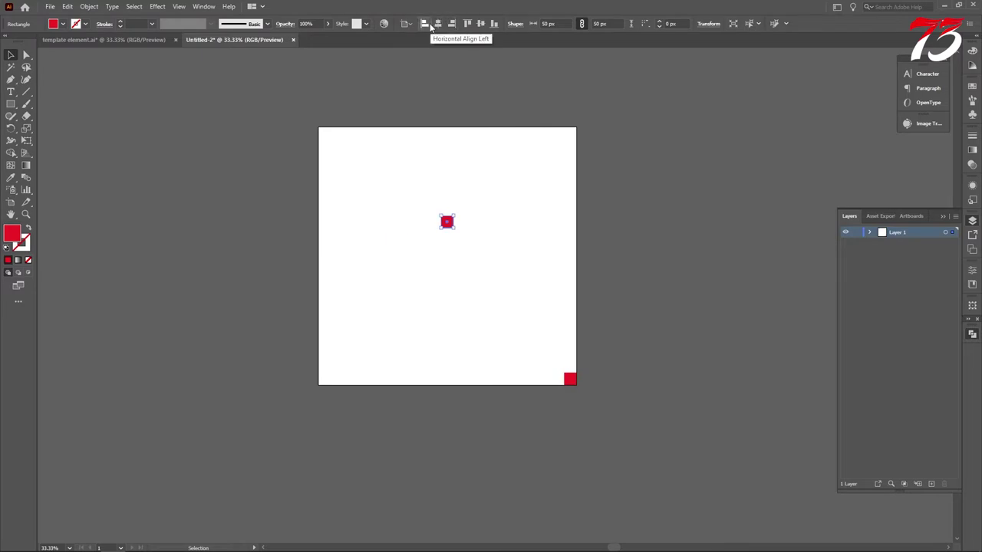
{"action": "left_click", "coordinate": [424, 23]}
{"action": "left_click", "coordinate": [467, 23]}
{"action": "scroll", "coordinate": [283, 183], "scroll_direction": "up", "scroll_amount": 2}
{"action": "left_click", "coordinate": [283, 184]}
Show the rulers and place guides along the right and bottom edges of the artboard's top-left square
{"action": "scroll", "coordinate": [324, 179], "scroll_direction": "up", "scroll_amount": 9, "text": "alt"}
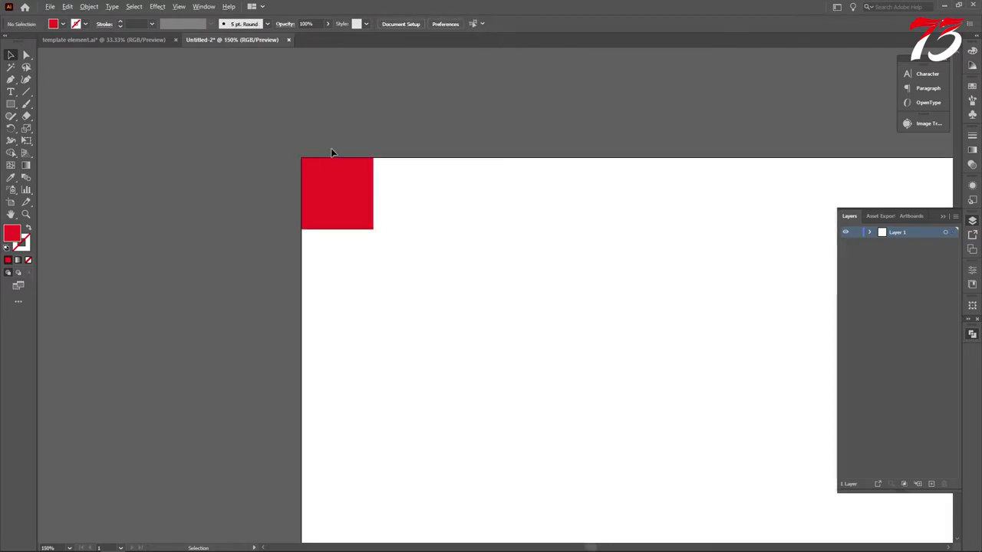
{"action": "key", "text": "ctrl+r"}
{"action": "left_click_drag", "start_coordinate": [483, 51], "coordinate": [498, 164]}
{"action": "left_click_drag", "start_coordinate": [517, 54], "coordinate": [513, 444]}
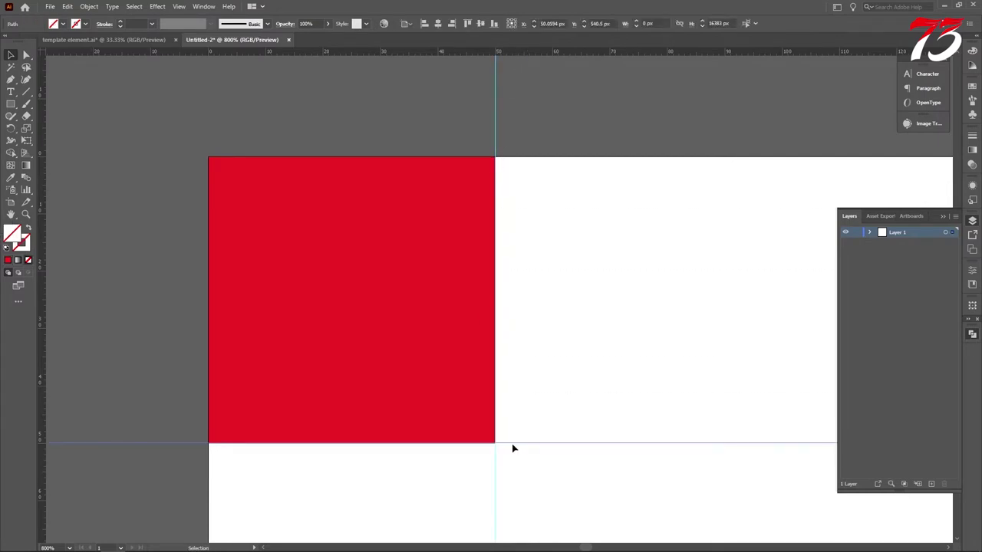
Place guides along the left and top edges of the artboard's bottom-right square
{"action": "scroll", "coordinate": [512, 448], "scroll_direction": "down", "scroll_amount": 7, "text": "alt"}
{"action": "scroll", "coordinate": [468, 274], "scroll_direction": "up", "scroll_amount": 4, "text": "alt"}
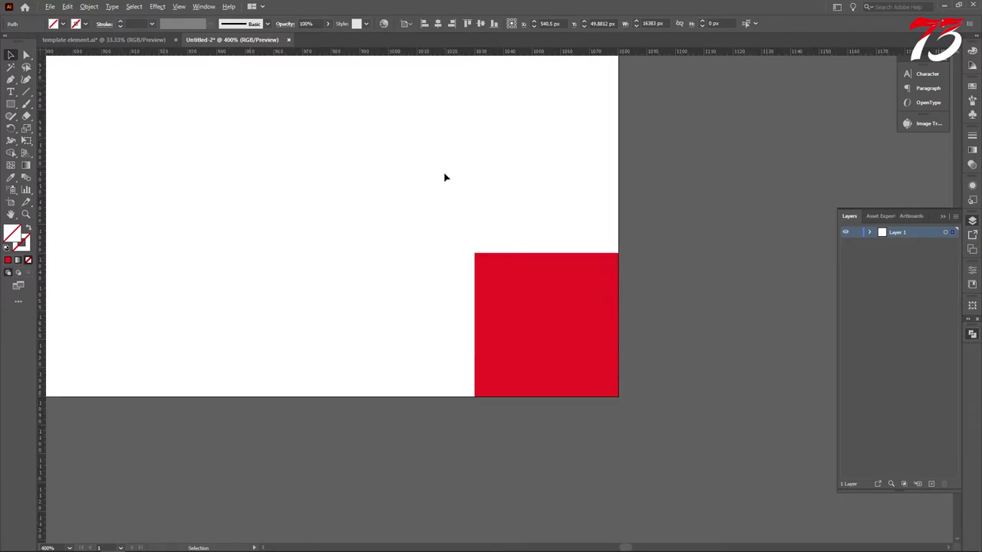
{"action": "left_click_drag", "start_coordinate": [439, 58], "coordinate": [476, 221]}
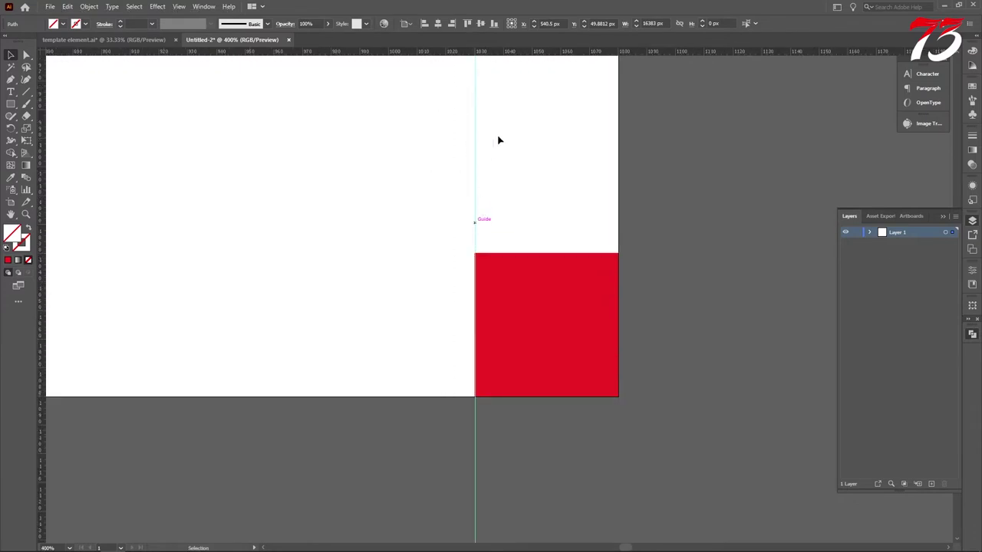
{"action": "scroll", "coordinate": [471, 290], "scroll_direction": "up", "scroll_amount": 4, "text": "alt"}
{"action": "left_click_drag", "start_coordinate": [461, 121], "coordinate": [457, 129]}
{"action": "scroll", "coordinate": [461, 113], "scroll_direction": "up", "scroll_amount": 2, "text": "alt"}
{"action": "left_click_drag", "start_coordinate": [491, 53], "coordinate": [496, 143]}
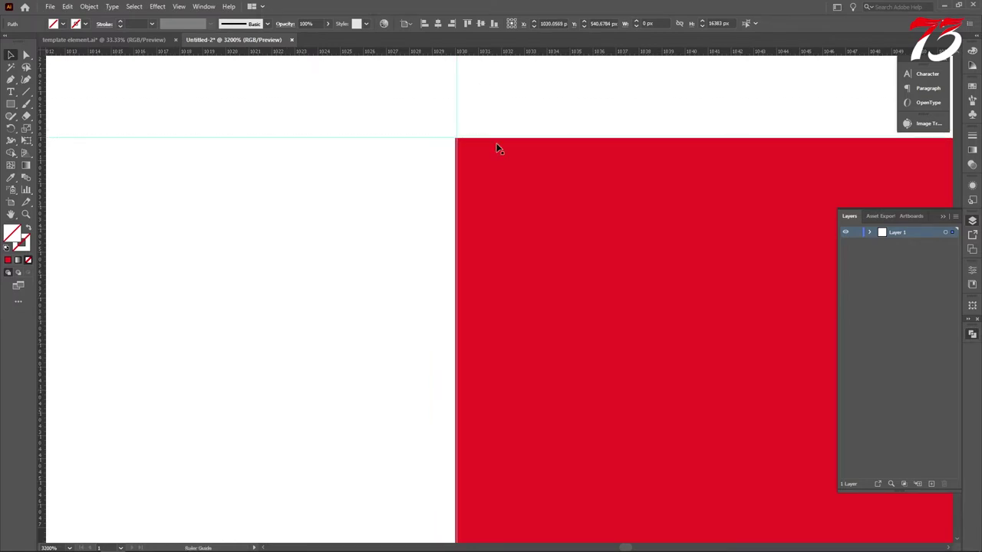
Delete both red corner squares and lock the four margin guides
{"action": "scroll", "coordinate": [643, 306], "scroll_direction": "down", "scroll_amount": 9, "text": "alt"}
{"action": "left_click", "coordinate": [649, 308]}
{"action": "key", "text": "Delete"}
{"action": "scroll", "coordinate": [652, 310], "scroll_direction": "down", "scroll_amount": 6, "text": "alt"}
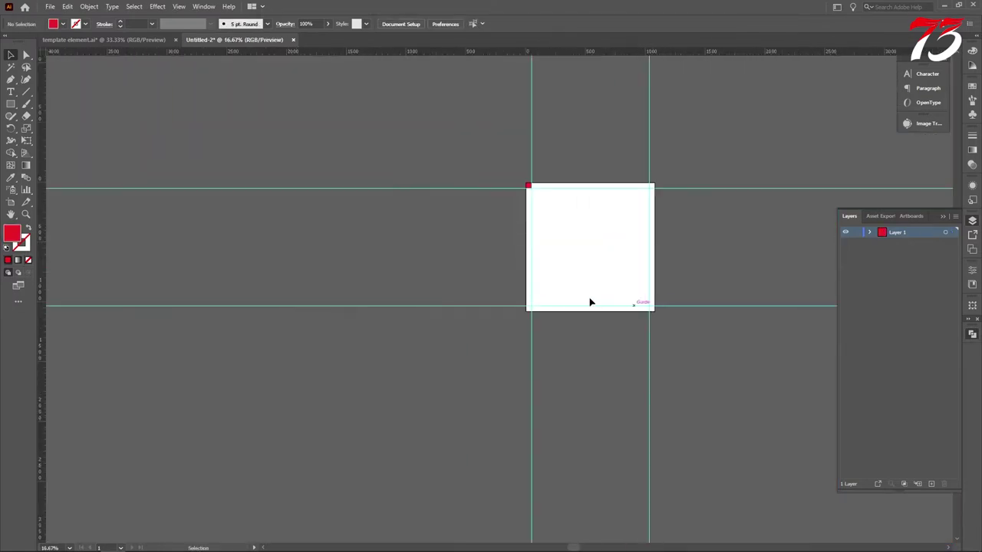
{"action": "scroll", "coordinate": [587, 297], "scroll_direction": "up", "scroll_amount": 2}
{"action": "scroll", "coordinate": [541, 274], "scroll_direction": "up", "scroll_amount": 6, "text": "alt"}
{"action": "left_click", "coordinate": [425, 166]}
{"action": "key", "text": "Delete"}
{"action": "scroll", "coordinate": [434, 192], "scroll_direction": "down", "scroll_amount": 5, "text": "alt"}
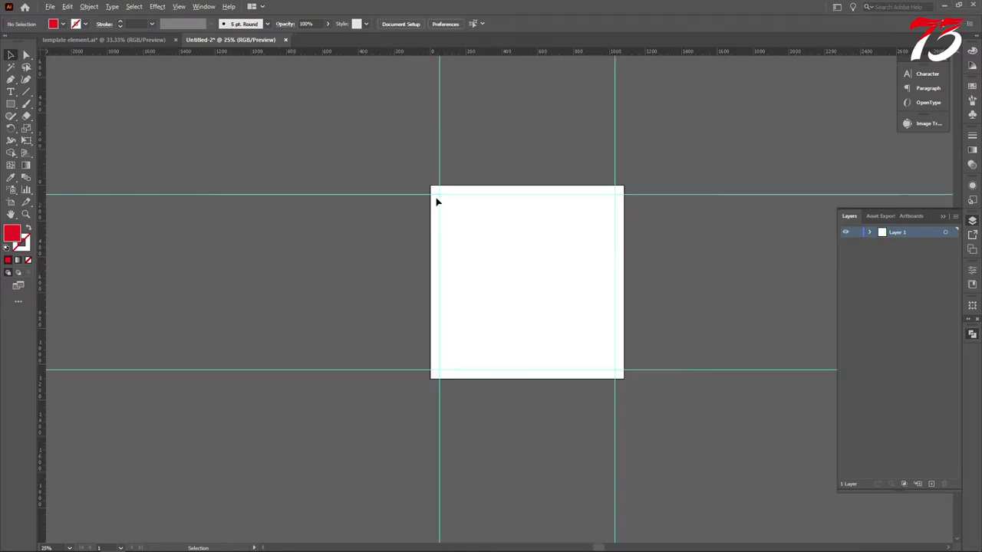
{"action": "key", "text": "ctrl+a"}
{"action": "key", "text": "ctrl+2"}
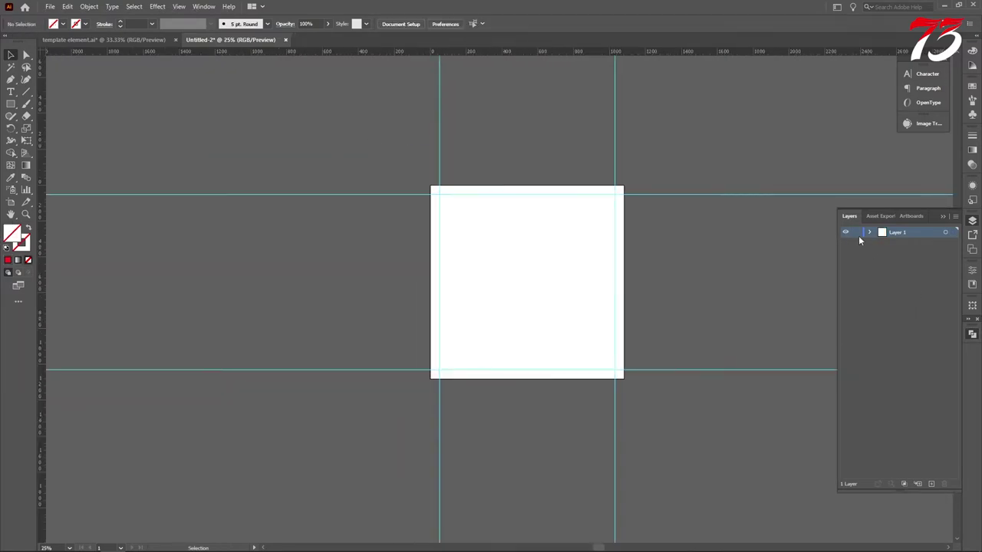
Bring the colour swatches, logo and contact elements, and model photo from template element.ai onto a new layer beside the artboard, with Layer 1 locked
{"action": "left_click", "coordinate": [100, 39]}
{"action": "left_click_drag", "start_coordinate": [736, 439], "coordinate": [560, 323]}
{"action": "left_click_drag", "start_coordinate": [581, 459], "coordinate": [219, 41]}
{"action": "left_click_drag", "start_coordinate": [693, 262], "coordinate": [719, 327]}
{"action": "left_click", "coordinate": [595, 74]}
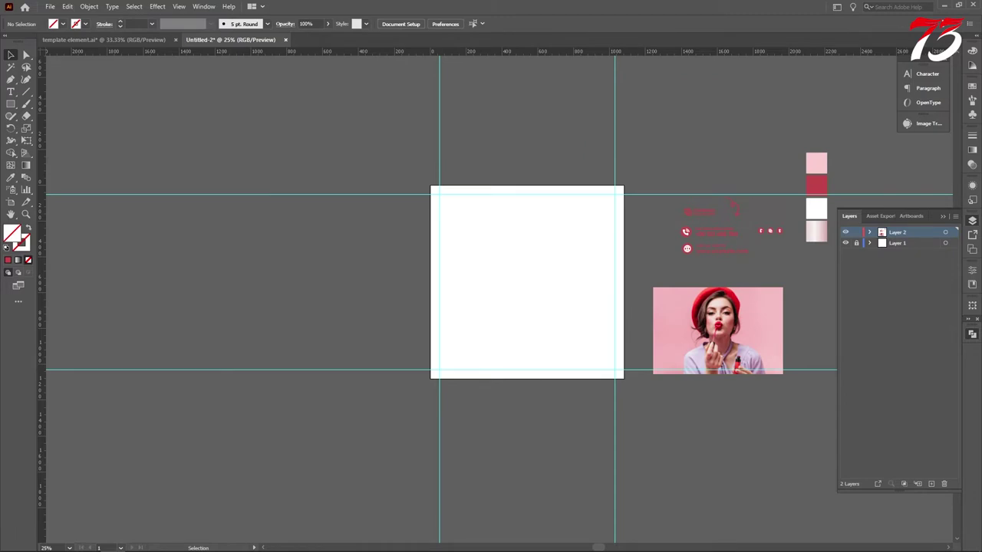
Add a 1080 × 1080 px rectangle on Layer 2 for the background
{"action": "scroll", "coordinate": [188, 195], "scroll_direction": "down", "scroll_amount": 2}
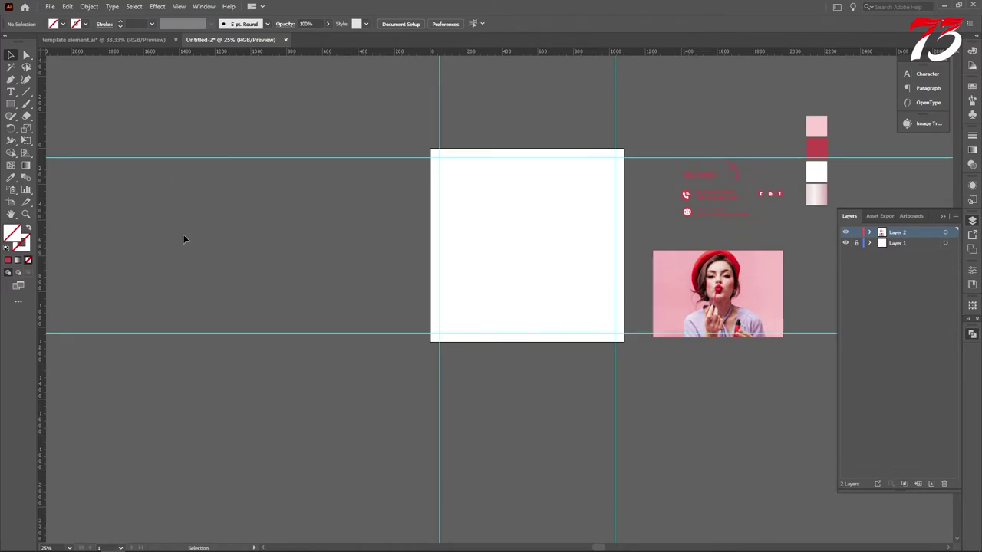
{"action": "left_click", "coordinate": [10, 104]}
{"action": "left_click", "coordinate": [507, 189]}
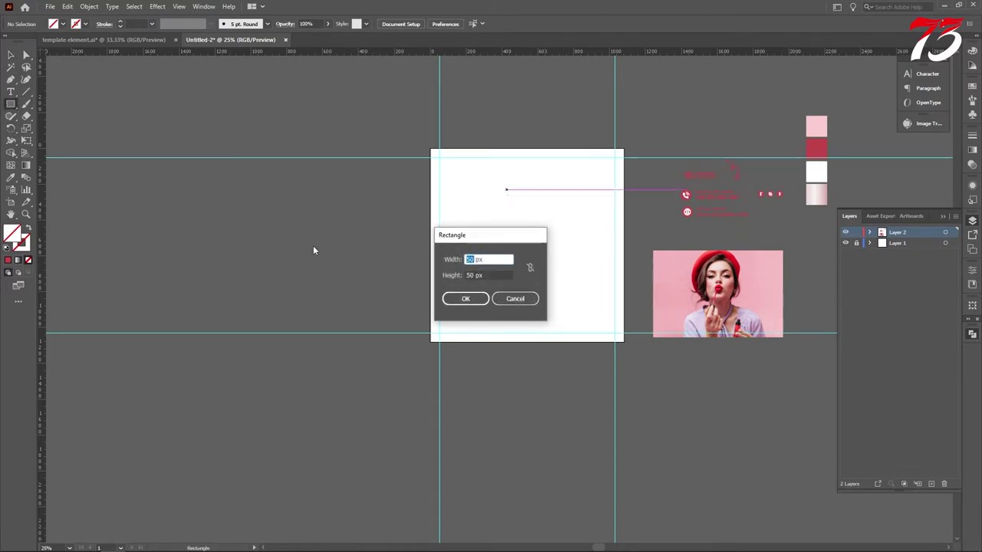
{"action": "type", "text": "1080"}
{"action": "key", "text": "Tab"}
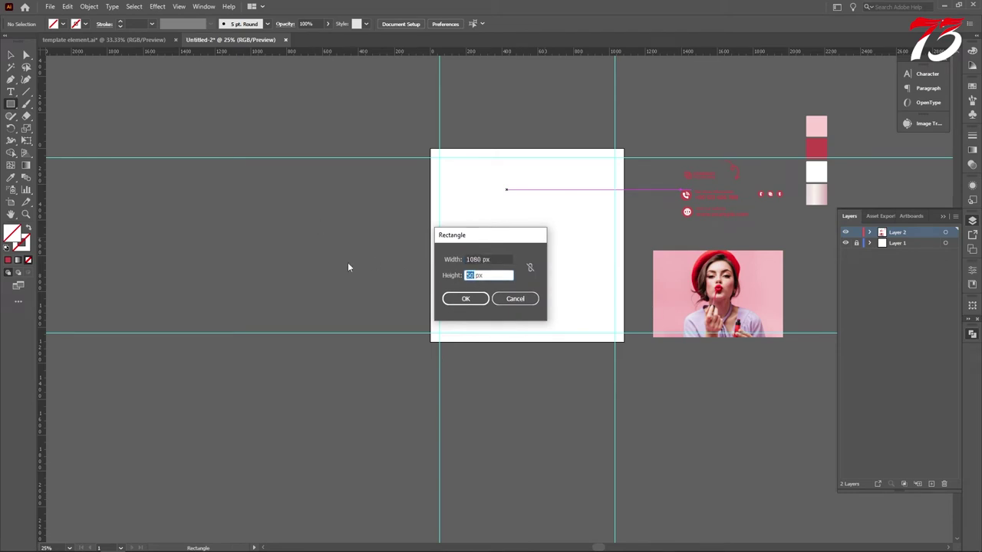
{"action": "key", "text": "Return"}
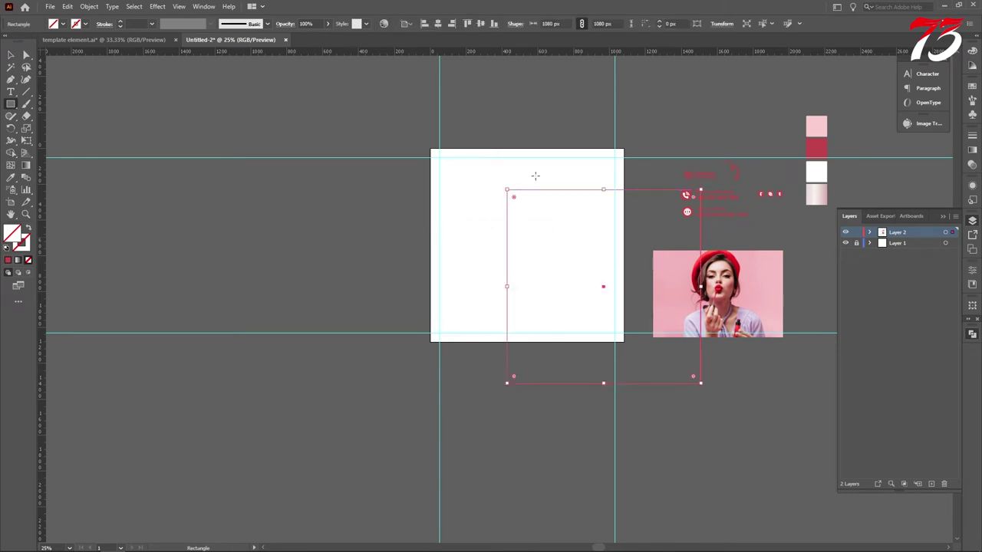
Fill the large rectangle with the light pink swatch and align it to the artboard's horizontal centre and top edge
{"action": "left_click", "coordinate": [10, 178]}
{"action": "left_click", "coordinate": [811, 127]}
{"action": "key", "text": "v"}
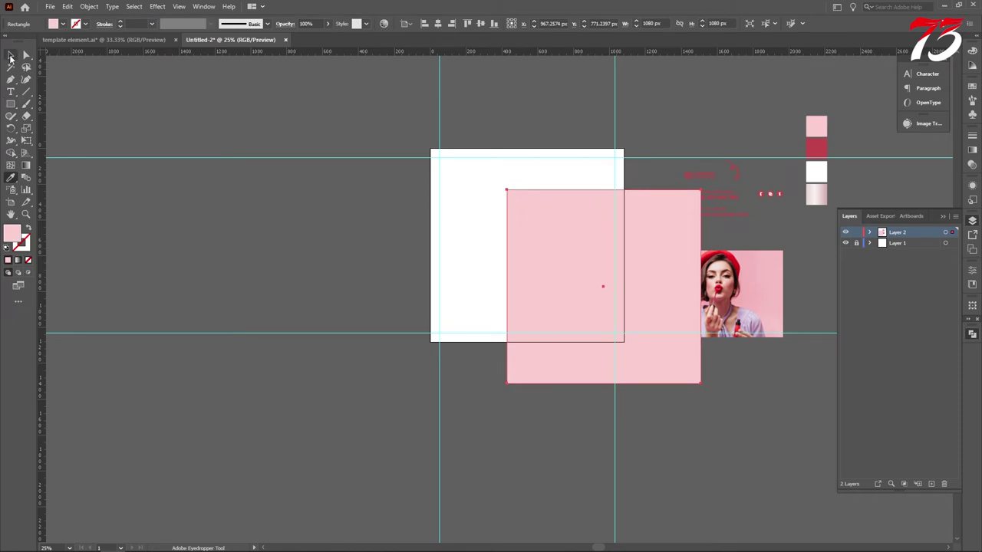
{"action": "left_click", "coordinate": [438, 23]}
{"action": "left_click", "coordinate": [466, 24]}
{"action": "left_click", "coordinate": [353, 112]}
Draw a rectangle about 724 × 451 px over the model photo and move it onto the pink background
{"action": "scroll", "coordinate": [568, 176], "scroll_direction": "up", "scroll_amount": 2}
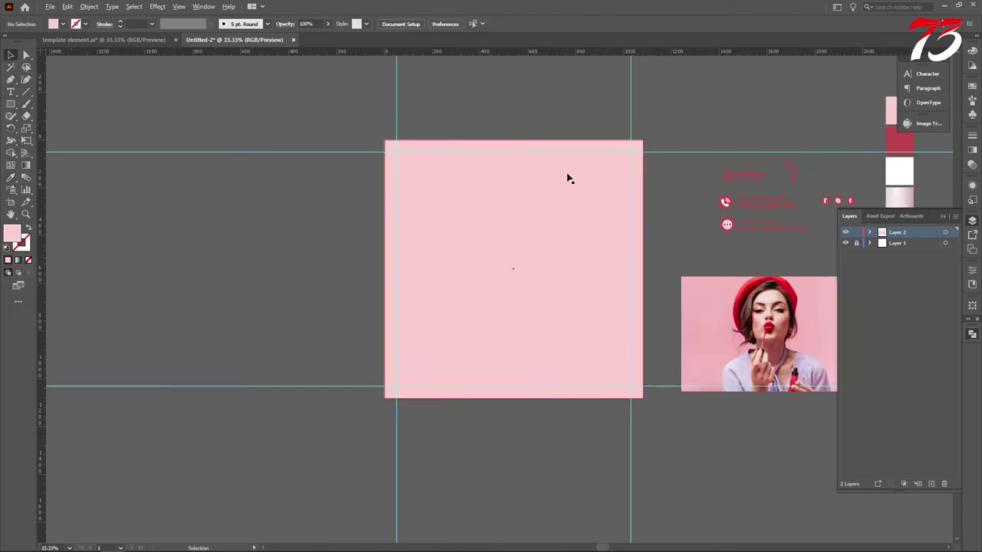
{"action": "scroll", "coordinate": [314, 197], "scroll_direction": "down", "scroll_amount": 2}
{"action": "key", "text": "m"}
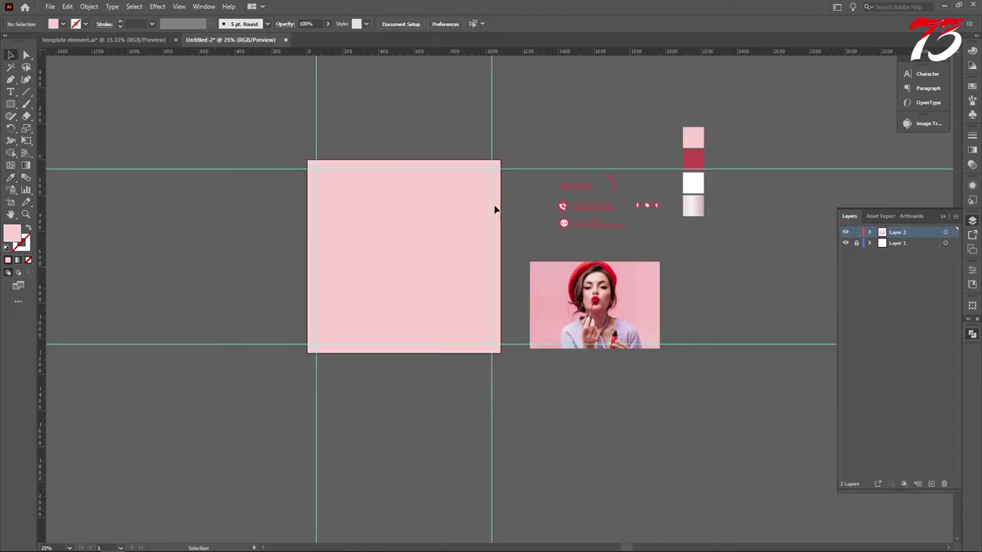
{"action": "scroll", "coordinate": [441, 258], "scroll_direction": "down", "scroll_amount": 1}
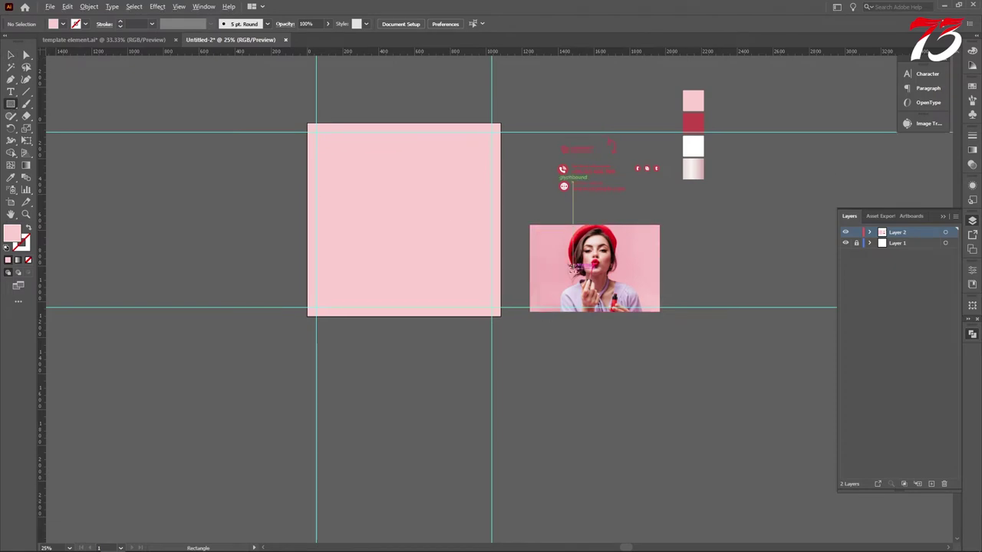
{"action": "scroll", "coordinate": [573, 264], "scroll_direction": "up", "scroll_amount": 3}
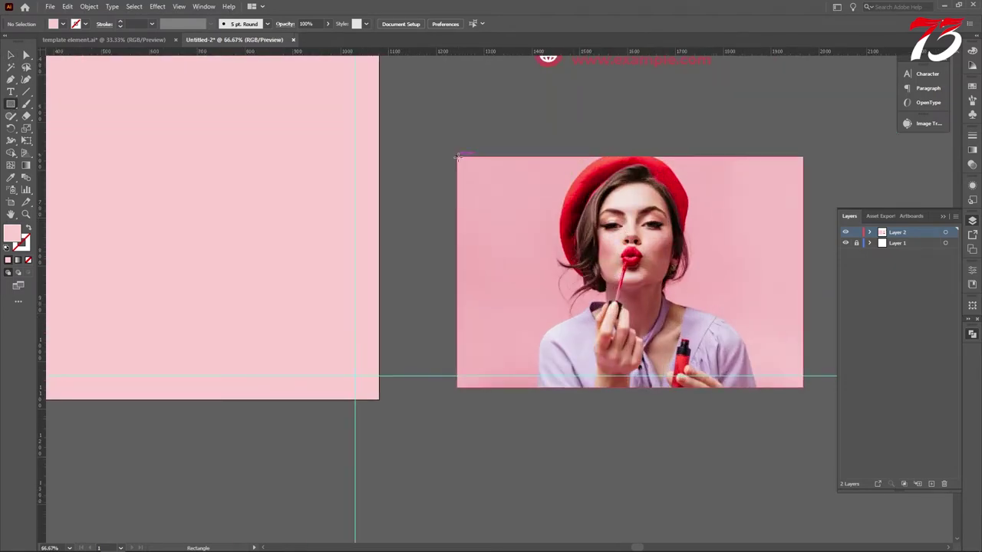
{"action": "mouse_move", "coordinate": [457, 157]}
{"action": "left_mouse_down"}
{"action": "mouse_move", "coordinate": [802, 371]}
{"action": "mouse_move", "coordinate": [816, 367]}
{"action": "mouse_move", "coordinate": [803, 372]}
{"action": "left_mouse_up"}
{"action": "left_click", "coordinate": [11, 56]}
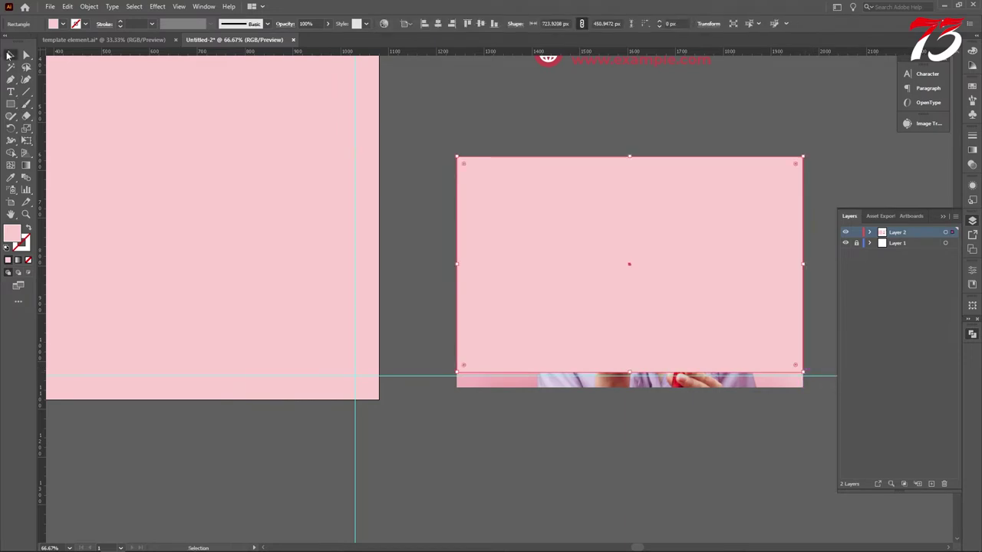
{"action": "scroll", "coordinate": [639, 236], "scroll_direction": "down", "scroll_amount": 3}
{"action": "left_click_drag", "start_coordinate": [649, 254], "coordinate": [451, 206]}
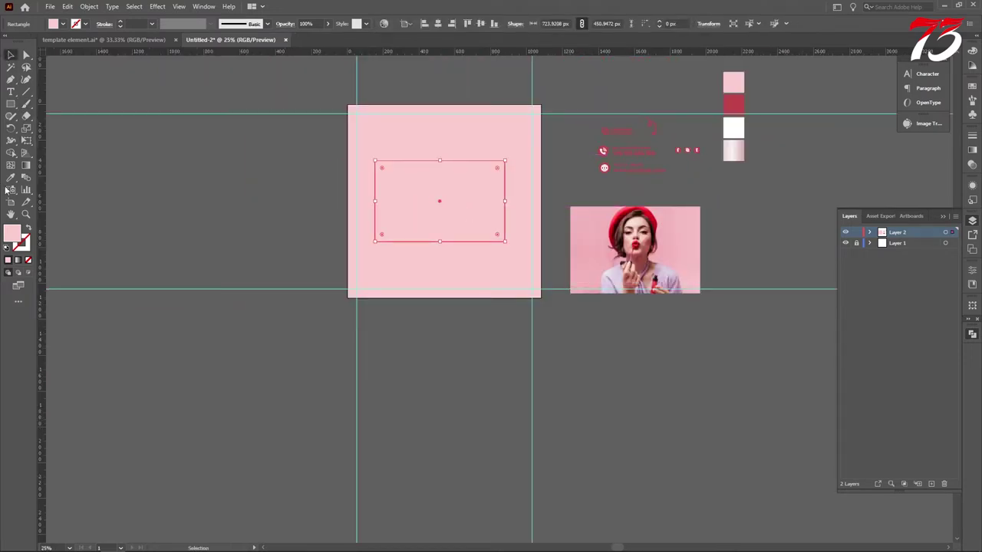
Fill the smaller rectangle white and lower its top edge to make it about 405 px high
{"action": "double_click", "coordinate": [13, 230]}
{"action": "left_click_drag", "start_coordinate": [364, 218], "coordinate": [339, 204]}
{"action": "left_click", "coordinate": [601, 218]}
{"action": "scroll", "coordinate": [436, 201], "scroll_direction": "up", "scroll_amount": 2}
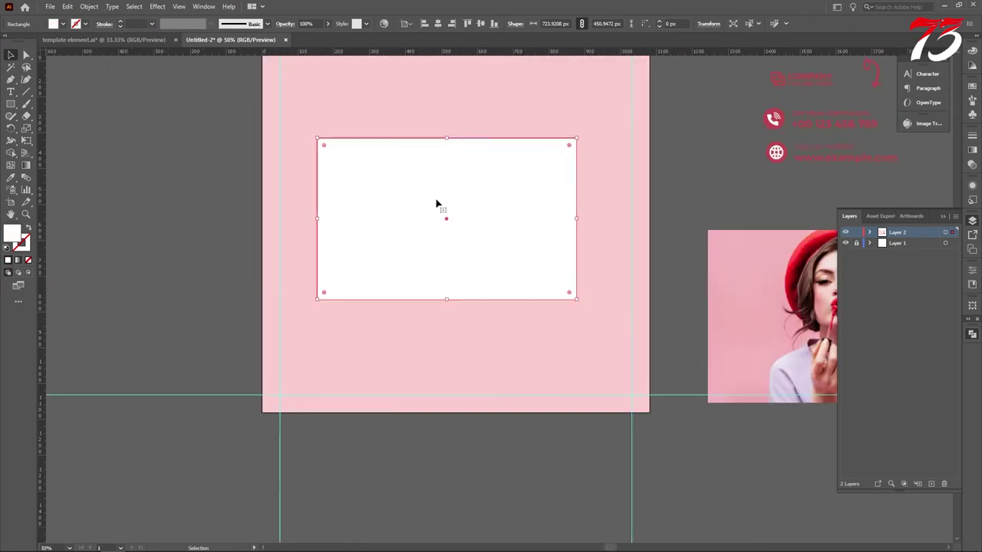
{"action": "scroll", "coordinate": [435, 204], "scroll_direction": "up", "scroll_amount": 1}
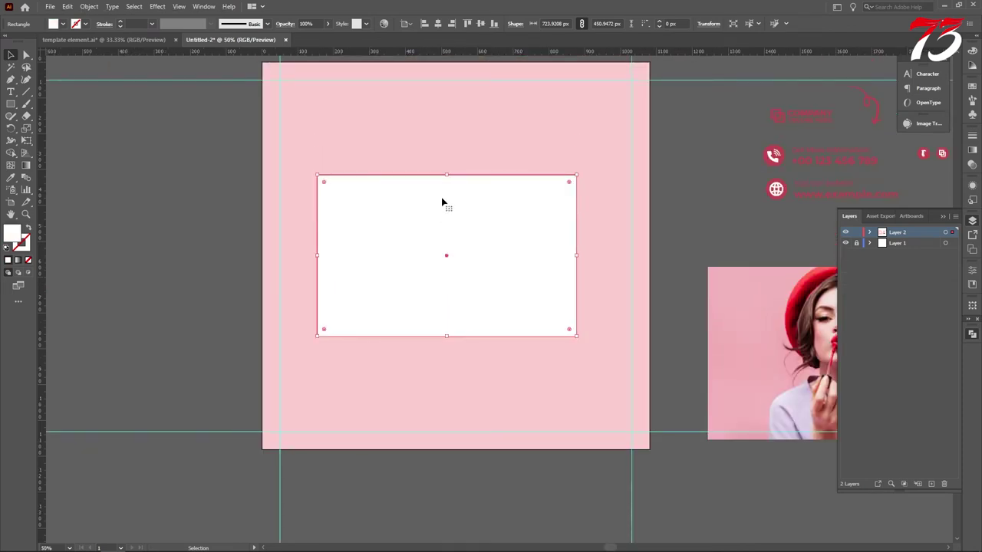
{"action": "left_click_drag", "start_coordinate": [447, 176], "coordinate": [447, 192]}
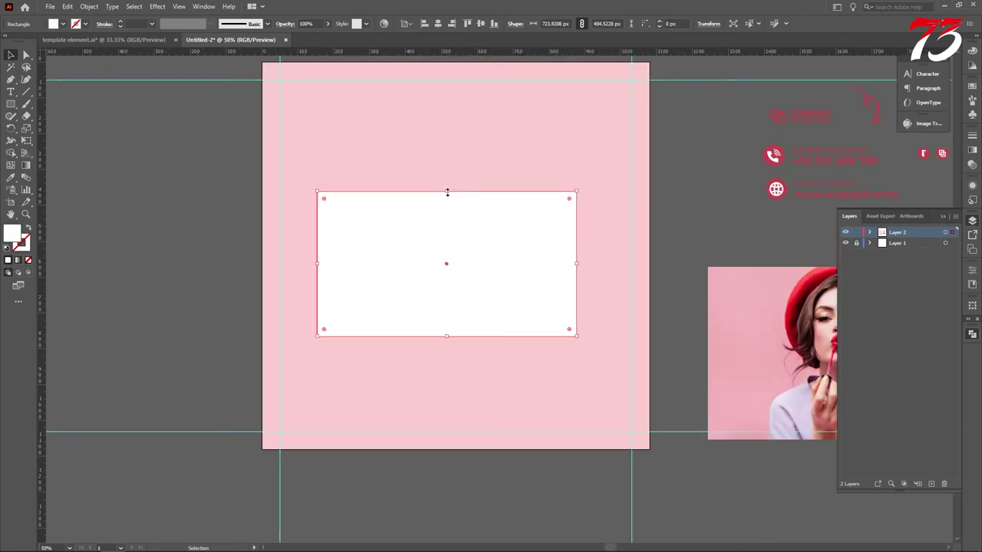
Shift the white rectangle's two top corner points right, forming a parallelogram about 778 px wide overall
{"action": "left_click", "coordinate": [26, 55]}
{"action": "left_click", "coordinate": [318, 192]}
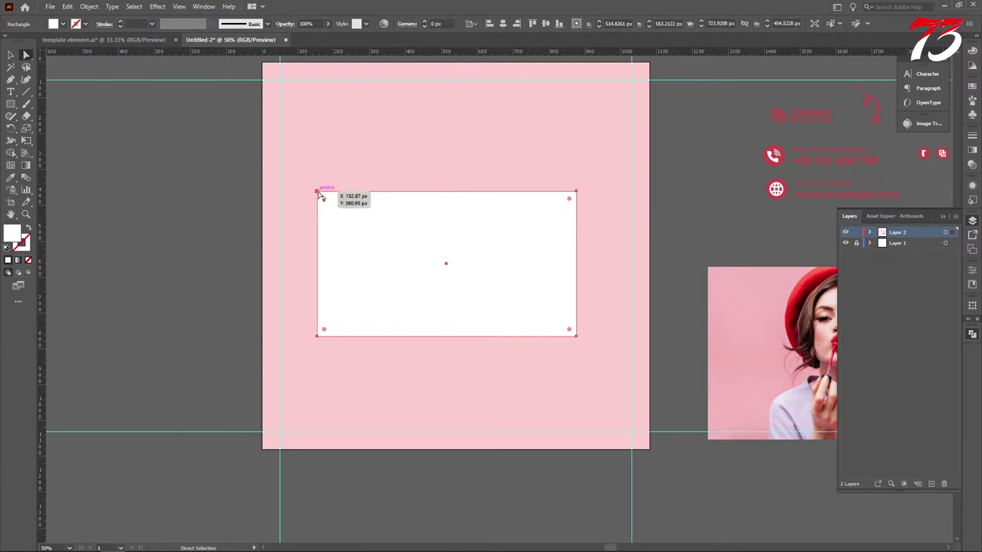
{"action": "left_click", "coordinate": [577, 192], "text": "shift"}
{"action": "left_click_drag", "start_coordinate": [577, 192], "coordinate": [596, 193]}
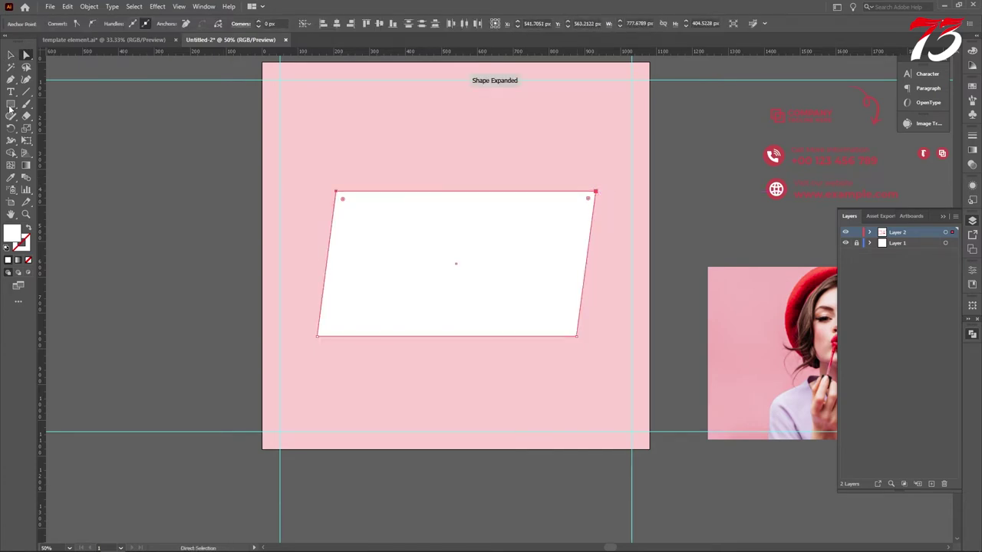
{"action": "left_click", "coordinate": [76, 130]}
Round all four corners of the white parallelogram to a radius of about 31 px
{"action": "left_click", "coordinate": [11, 55]}
{"action": "left_click", "coordinate": [357, 242]}
{"action": "left_click", "coordinate": [26, 56]}
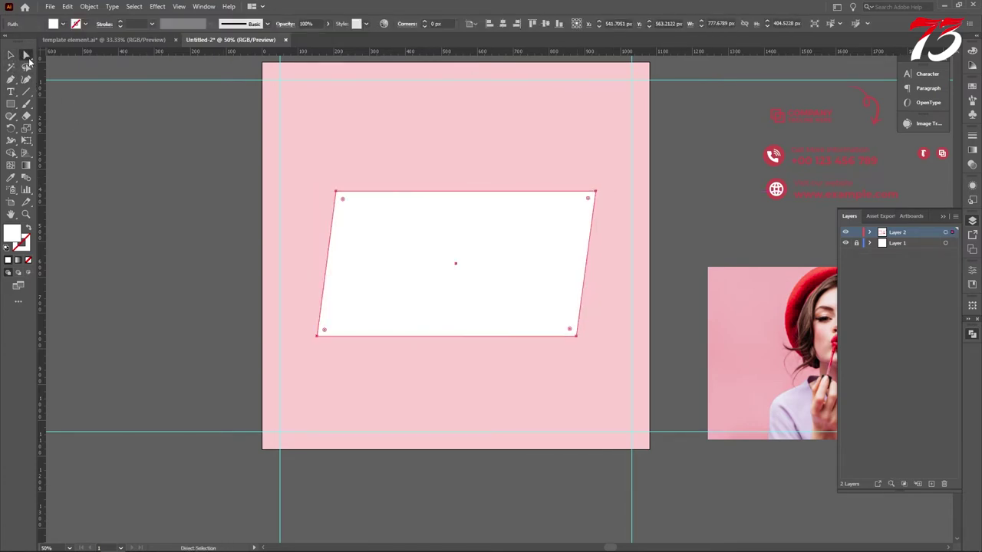
{"action": "left_click_drag", "start_coordinate": [342, 199], "coordinate": [344, 200]}
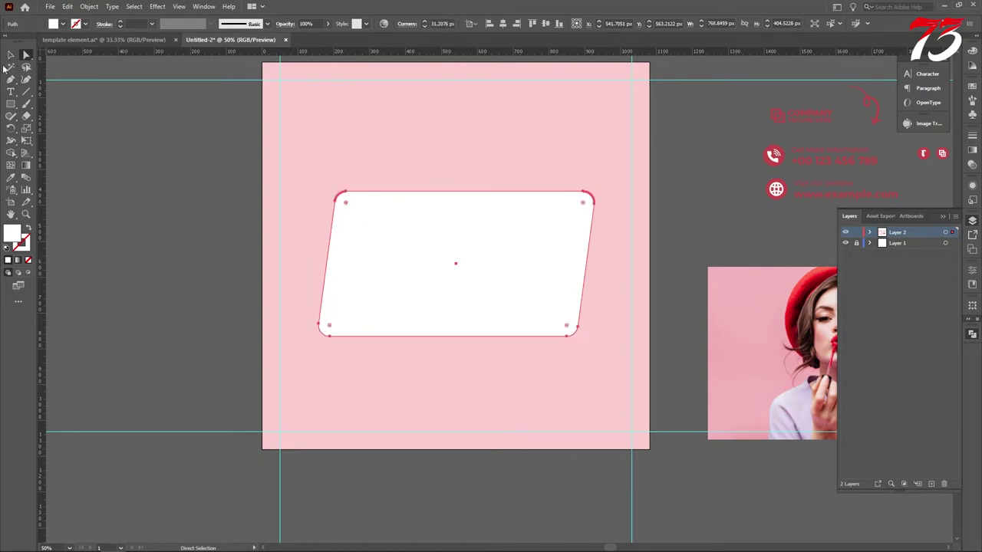
Offset the white parallelogram's path outward by 17 px to make a larger outline shape behind it
{"action": "key", "text": "v"}
{"action": "left_click", "coordinate": [89, 6]}
{"action": "mouse_move", "coordinate": [115, 250]}
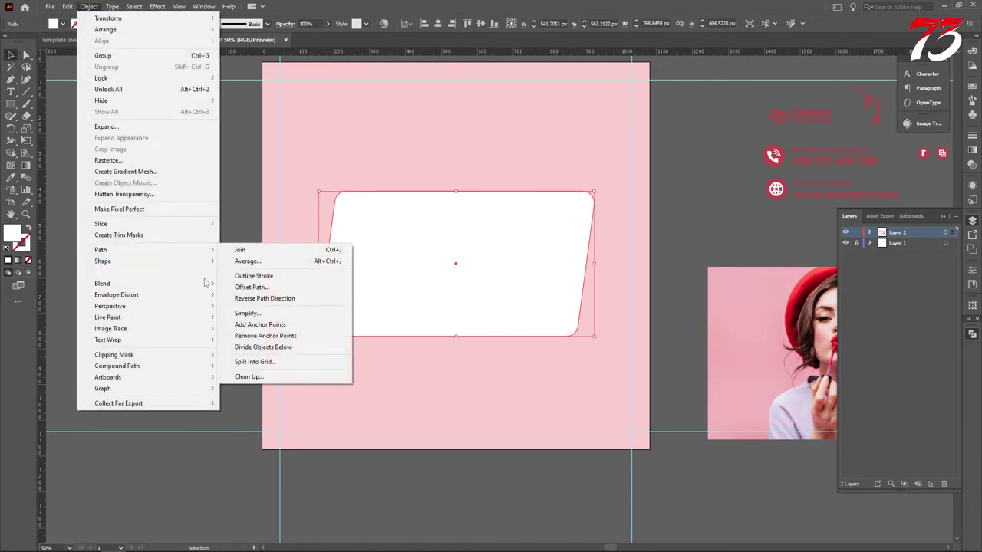
{"action": "left_click", "coordinate": [243, 287]}
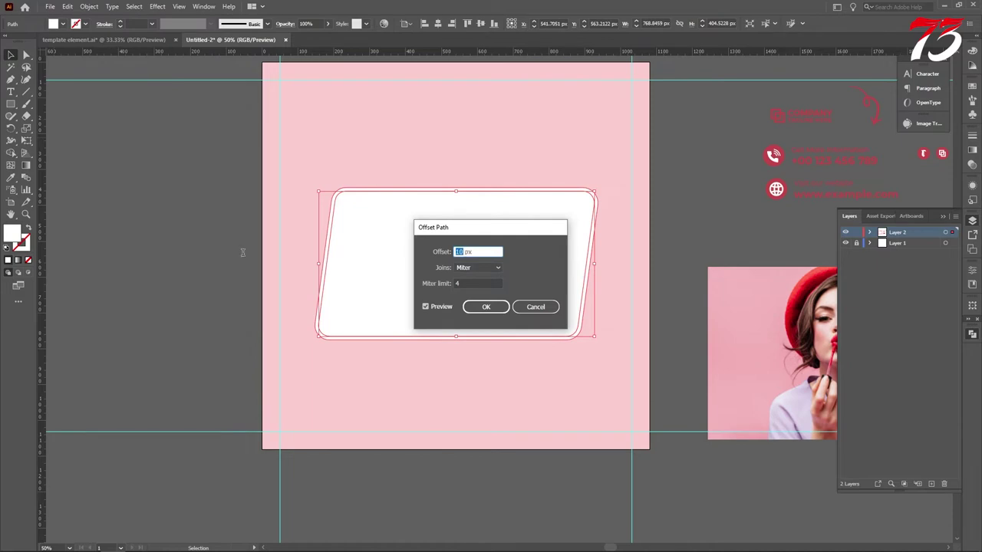
{"action": "type", "text": "1"}
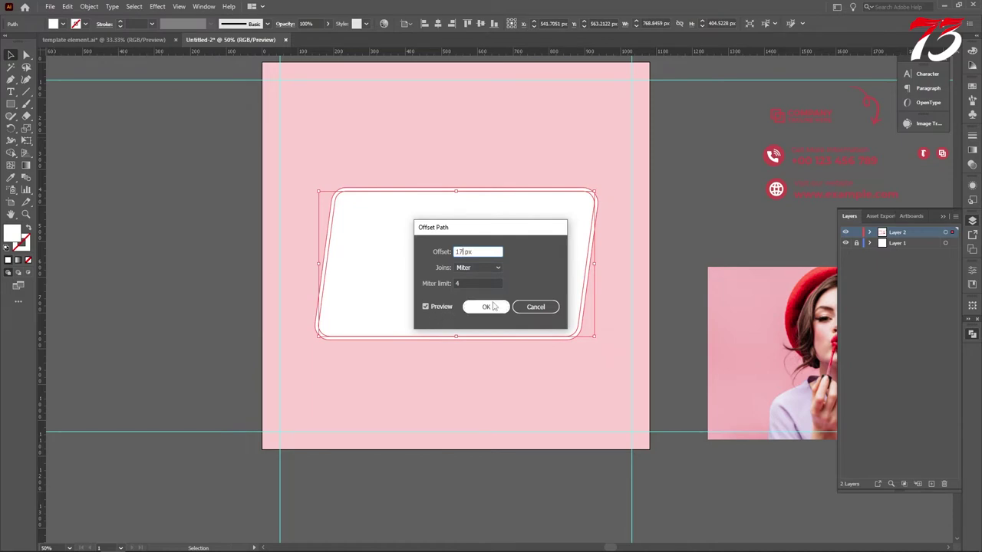
{"action": "left_click", "coordinate": [486, 307]}
Fill the inner parallelogram with the dark red sampled from the model's beret in the photo
{"action": "left_click", "coordinate": [428, 264]}
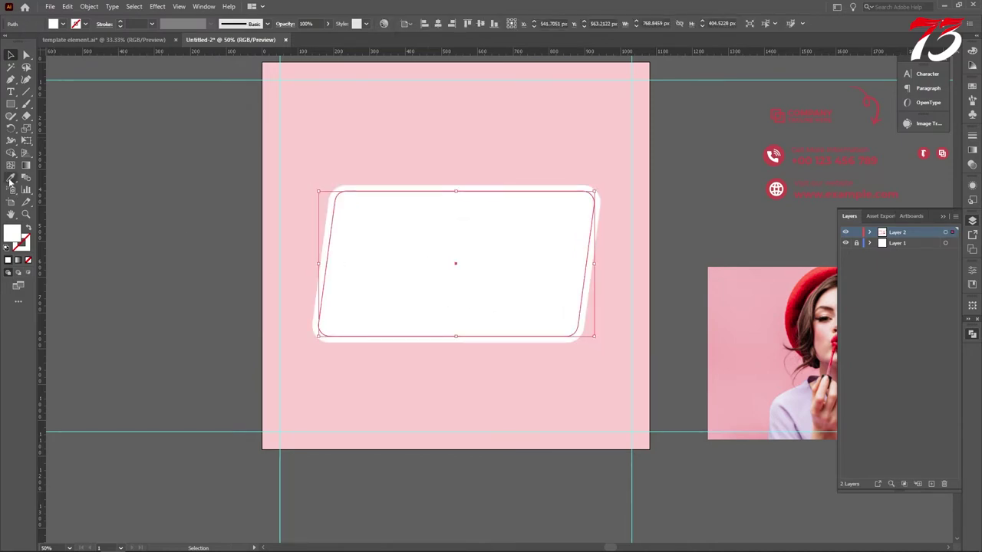
{"action": "key", "text": "i"}
{"action": "left_click", "coordinate": [787, 302]}
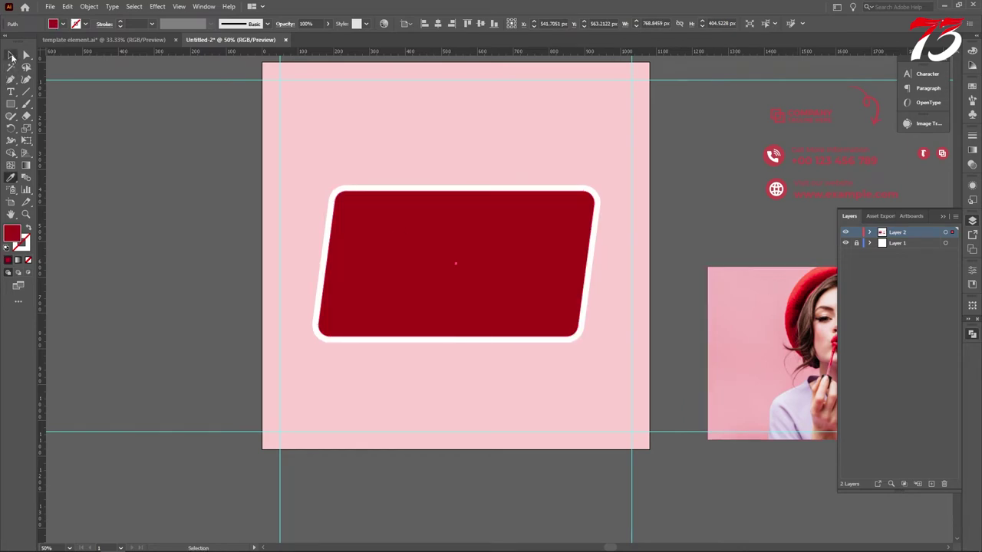
{"action": "left_click", "coordinate": [11, 56]}
{"action": "left_click", "coordinate": [236, 158]}
Move the model photo over the parallelogram and bring it forward, in front of the white frame but behind the red shape
{"action": "scroll", "coordinate": [553, 194], "scroll_direction": "down", "scroll_amount": 2}
{"action": "scroll", "coordinate": [588, 262], "scroll_direction": "down", "scroll_amount": 3}
{"action": "left_click_drag", "start_coordinate": [698, 248], "coordinate": [511, 203]}
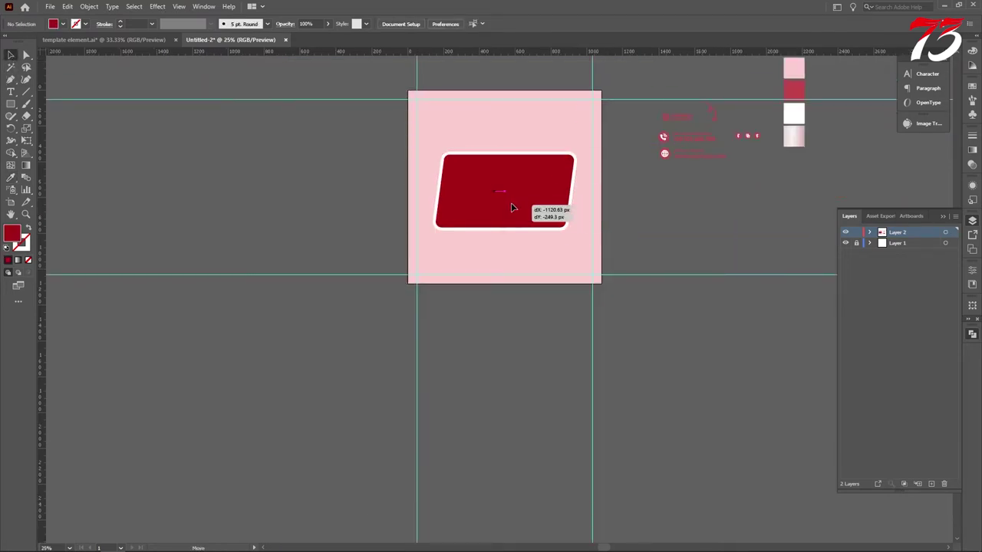
{"action": "key", "text": "ctrl+plus"}
{"action": "key", "text": "ctrl+bracketright"}
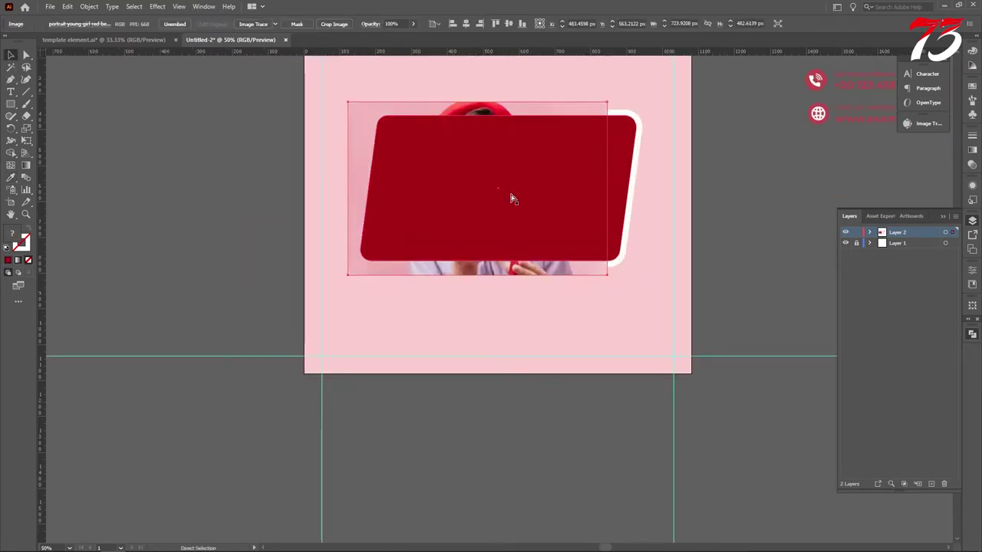
Clip the model photo inside the red parallelogram with a clipping mask
{"action": "left_click", "coordinate": [508, 198], "text": "shift"}
{"action": "right_click", "coordinate": [507, 198]}
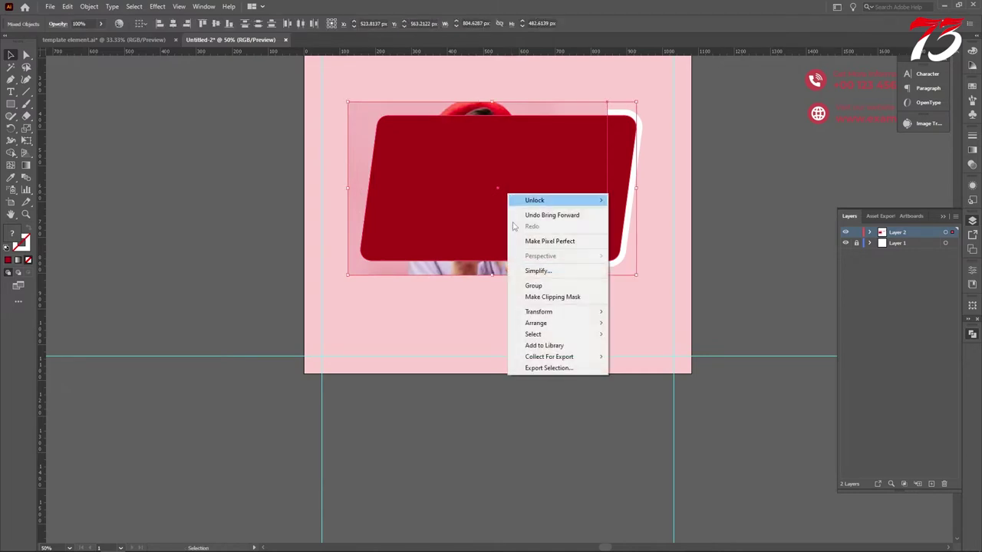
{"action": "left_click", "coordinate": [545, 299]}
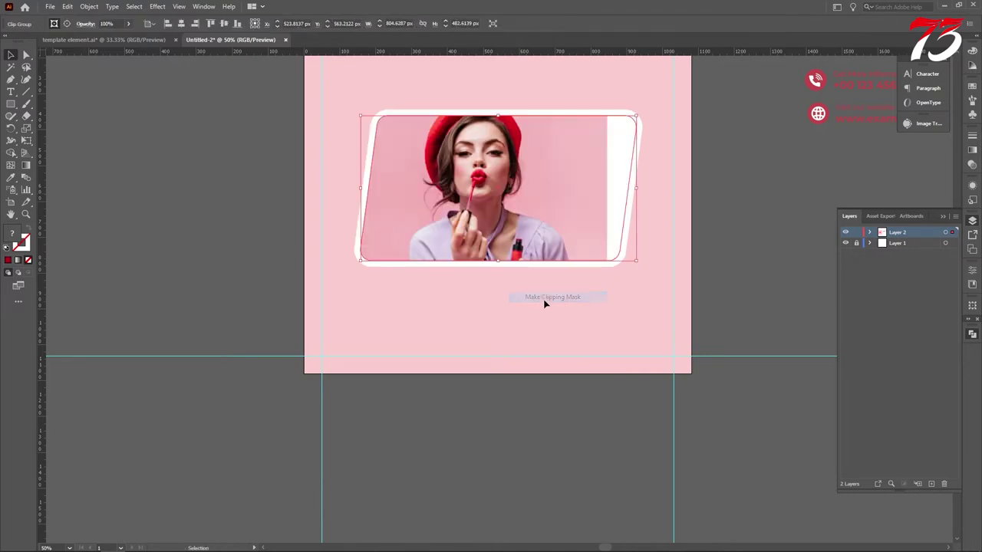
Select only the photo inside the clip group and enlarge it proportionally to about 822 px wide so it fills the frame
{"action": "left_click", "coordinate": [871, 244]}
{"action": "left_click", "coordinate": [870, 234]}
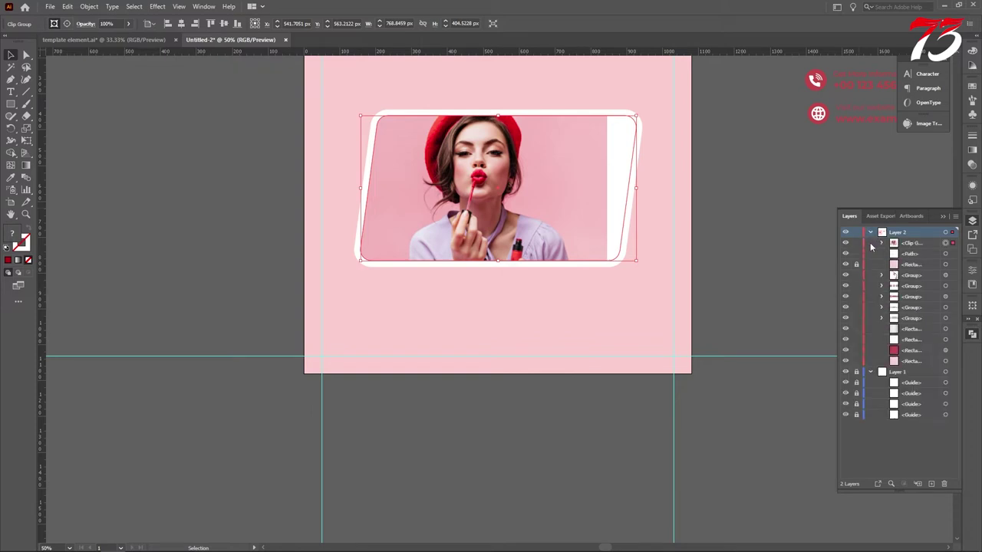
{"action": "left_click", "coordinate": [881, 244]}
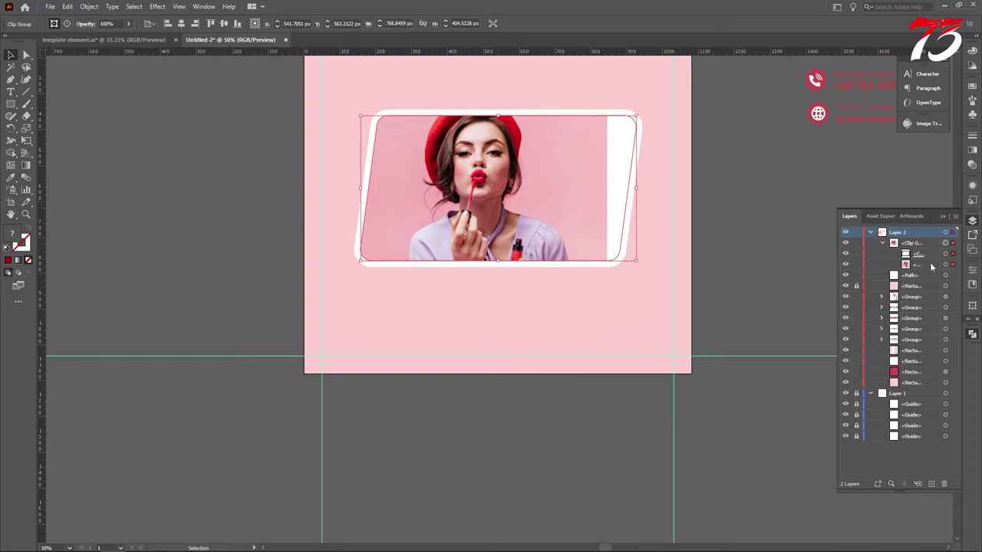
{"action": "left_click", "coordinate": [949, 265]}
{"action": "scroll", "coordinate": [696, 292], "scroll_direction": "up", "scroll_amount": 1}
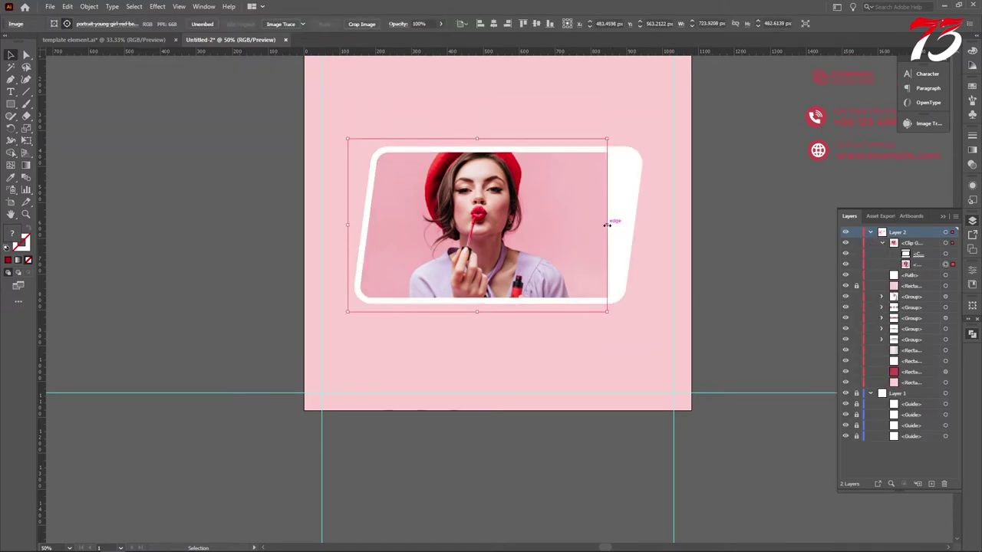
{"action": "left_click_drag", "start_coordinate": [608, 224], "coordinate": [644, 236]}
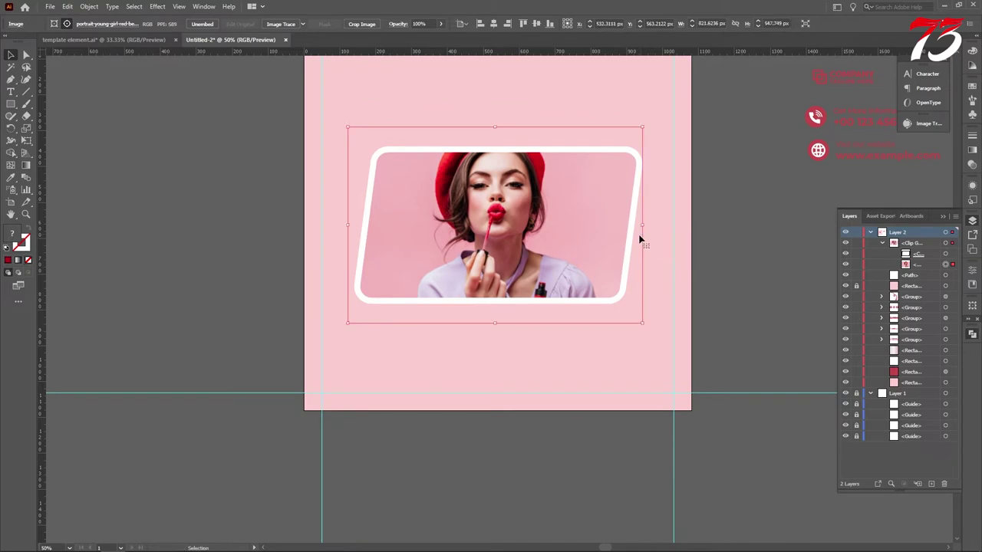
Nudge the clipped photo 20 px right and scale it from its centre to about 780 × 520 px
{"action": "key", "text": "Right"}
{"action": "key", "text": "Right"}
{"action": "key", "text": "Right"}
{"action": "key", "text": "Right"}
{"action": "key", "text": "Right"}
{"action": "key", "text": "Right"}
{"action": "key", "text": "Right"}
{"action": "key", "text": "Right"}
{"action": "key", "text": "Right"}
{"action": "key", "text": "Right"}
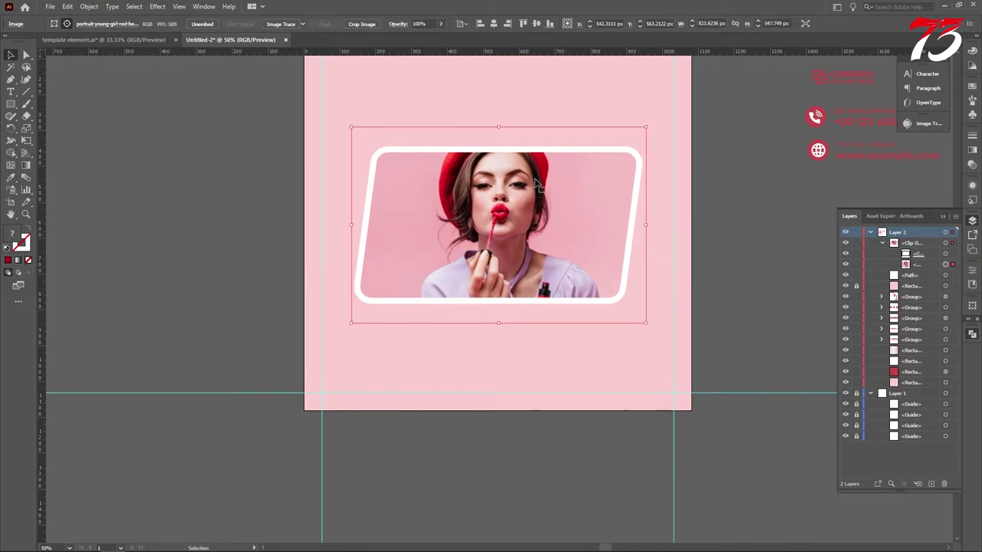
{"action": "left_click_drag", "start_coordinate": [499, 130], "coordinate": [498, 132]}
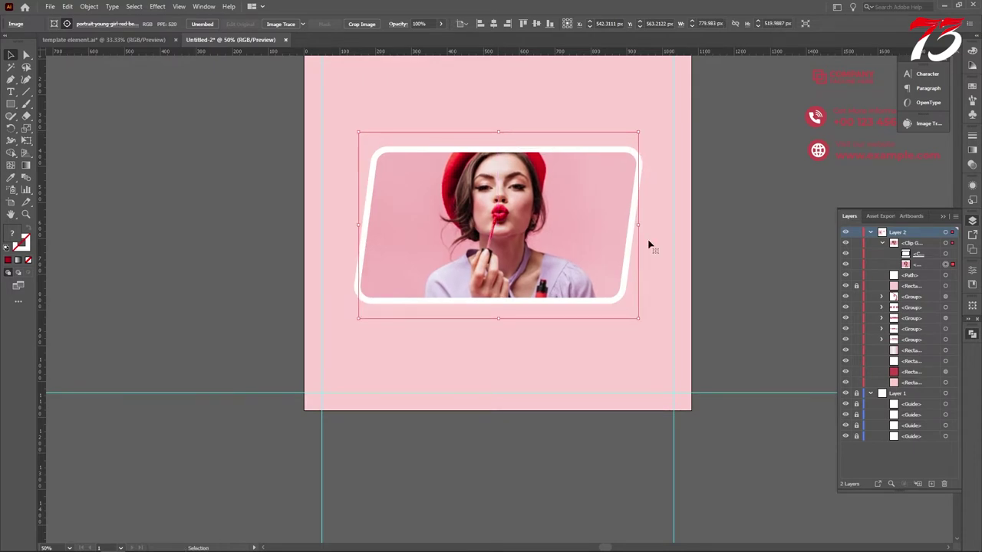
{"action": "left_click", "coordinate": [686, 257]}
Group the clipped photo together with its white parallelogram frame
{"action": "scroll", "coordinate": [682, 256], "scroll_direction": "down", "scroll_amount": 1}
{"action": "scroll", "coordinate": [678, 263], "scroll_direction": "down", "scroll_amount": 1}
{"action": "left_click", "coordinate": [11, 93]}
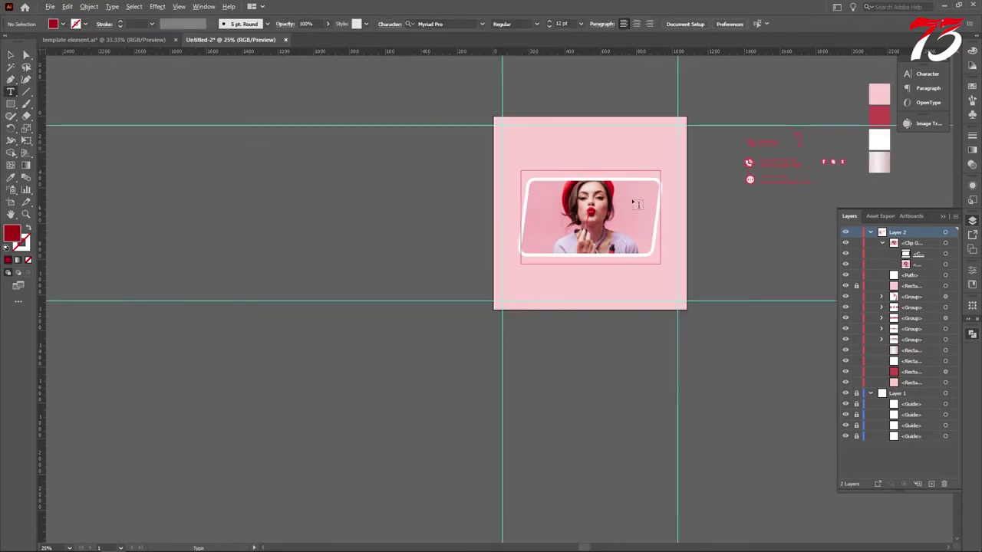
{"action": "left_click", "coordinate": [11, 56]}
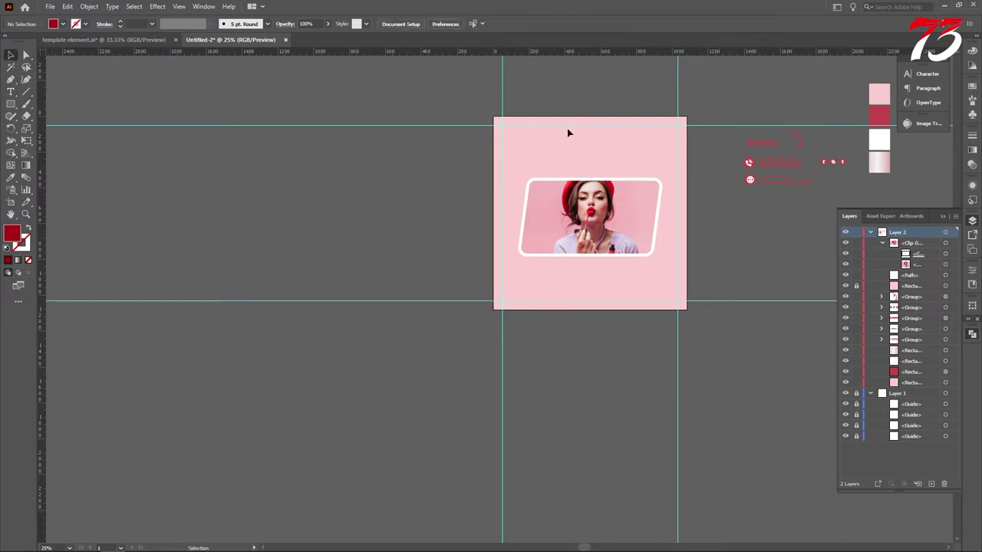
{"action": "left_click_drag", "start_coordinate": [567, 128], "coordinate": [626, 297]}
{"action": "key", "text": "ctrl+g"}
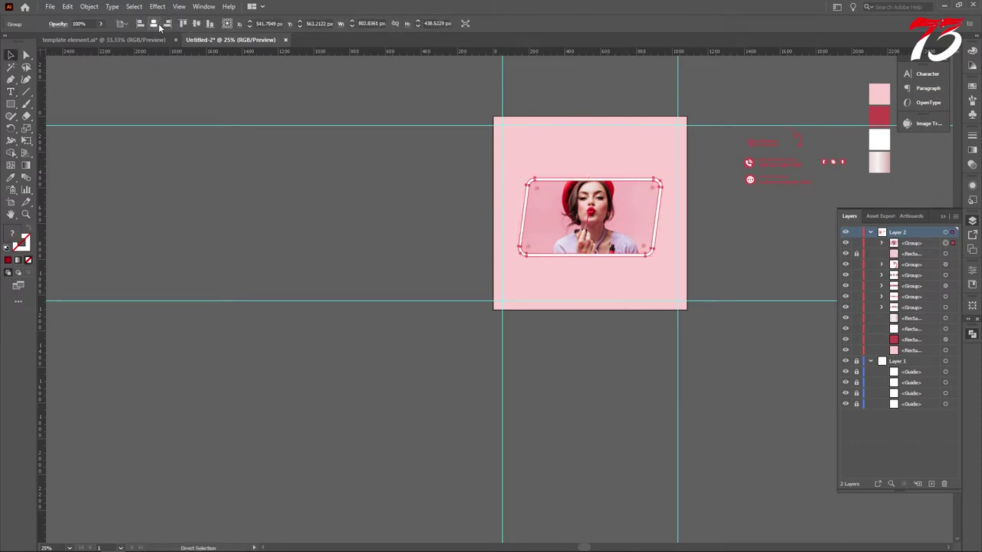
{"action": "left_click", "coordinate": [204, 140]}
Add a text object reading "Cosmetic" at about 72 pt above the framed photo
{"action": "left_click", "coordinate": [11, 92]}
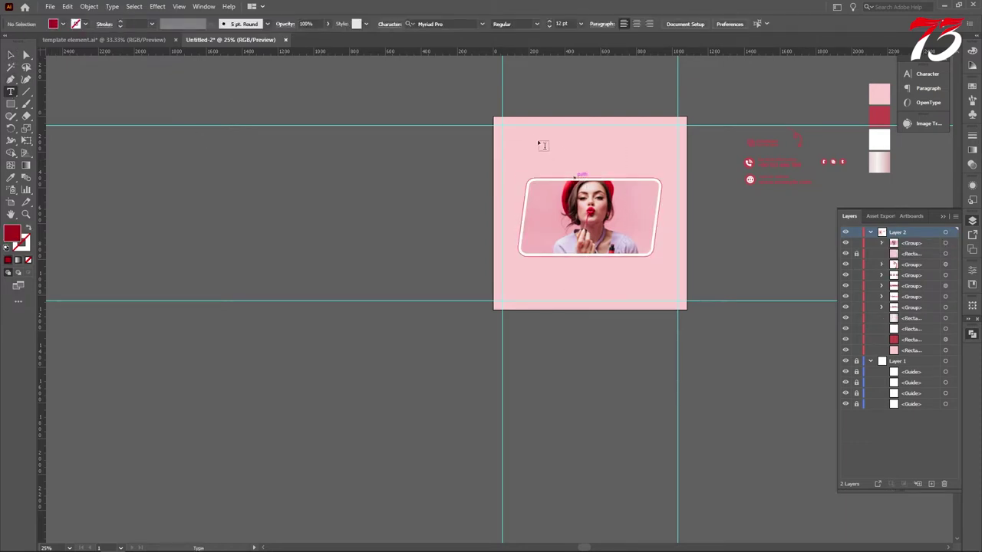
{"action": "left_click", "coordinate": [530, 136]}
{"action": "left_click", "coordinate": [11, 55]}
{"action": "left_click_drag", "start_coordinate": [540, 136], "coordinate": [317, 134]}
{"action": "left_click", "coordinate": [11, 93]}
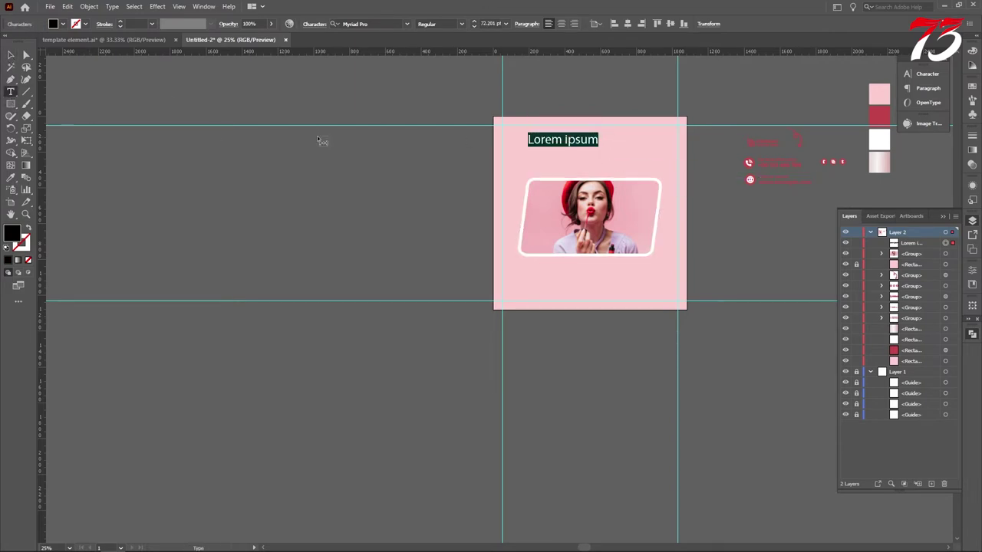
{"action": "type", "text": "Cosmetic"}
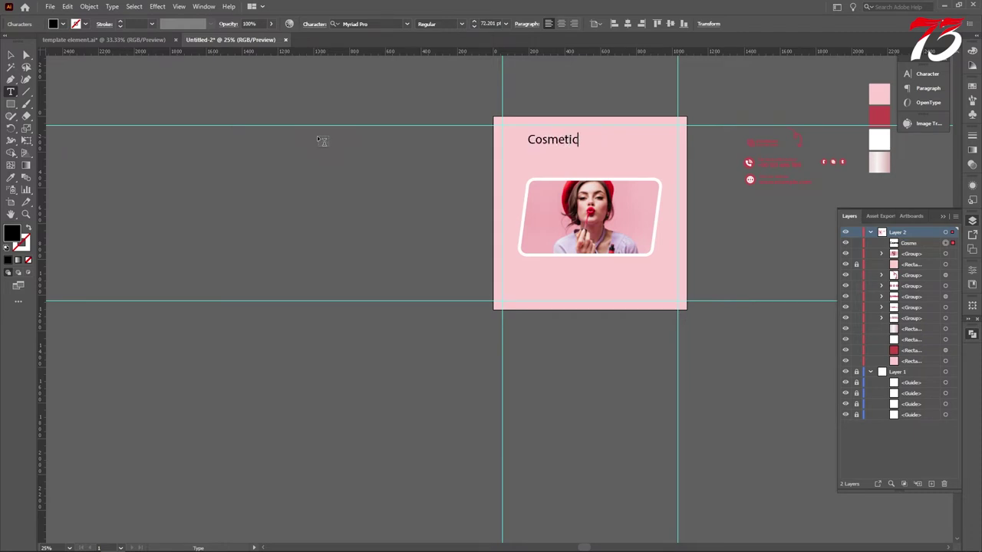
{"action": "left_click", "coordinate": [10, 56]}
{"action": "left_click", "coordinate": [11, 56]}
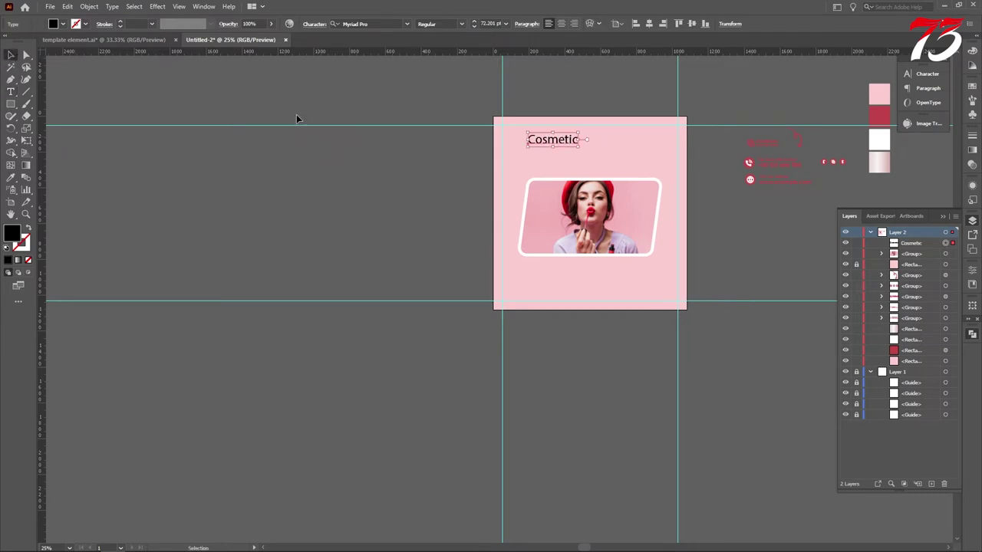
Enlarge "Cosmetic" to about 189 pt and add a separate line of the same size below it reading "For Beauty Care"
{"action": "mouse_move", "coordinate": [578, 147]}
{"action": "left_mouse_down"}
{"action": "mouse_move", "coordinate": [661, 170]}
{"action": "mouse_move", "coordinate": [591, 108]}
{"action": "mouse_move", "coordinate": [591, 143]}
{"action": "left_mouse_up"}
{"action": "left_click", "coordinate": [11, 92]}
{"action": "left_click_drag", "start_coordinate": [651, 143], "coordinate": [241, 141]}
{"action": "type", "text": "For Bea"}
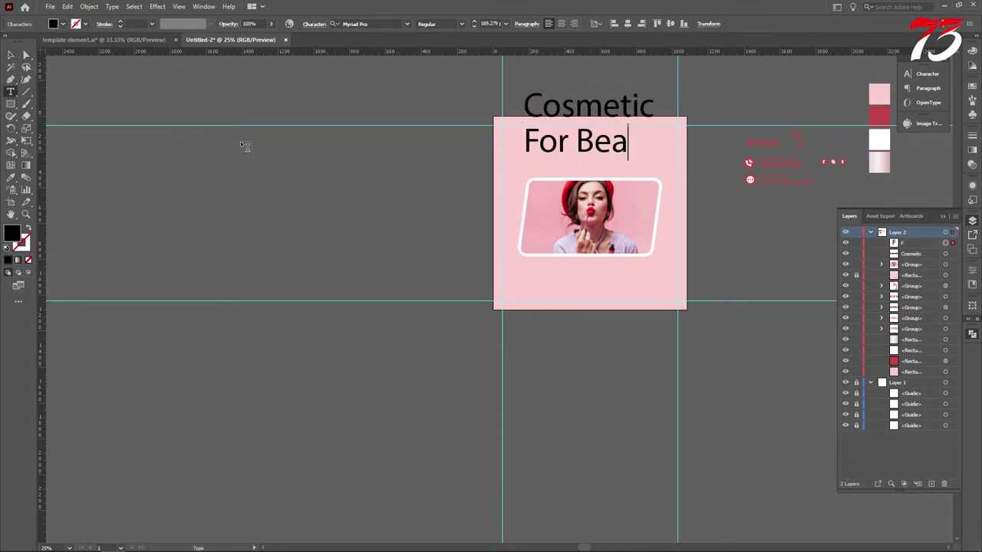
{"action": "type", "text": "uty"}
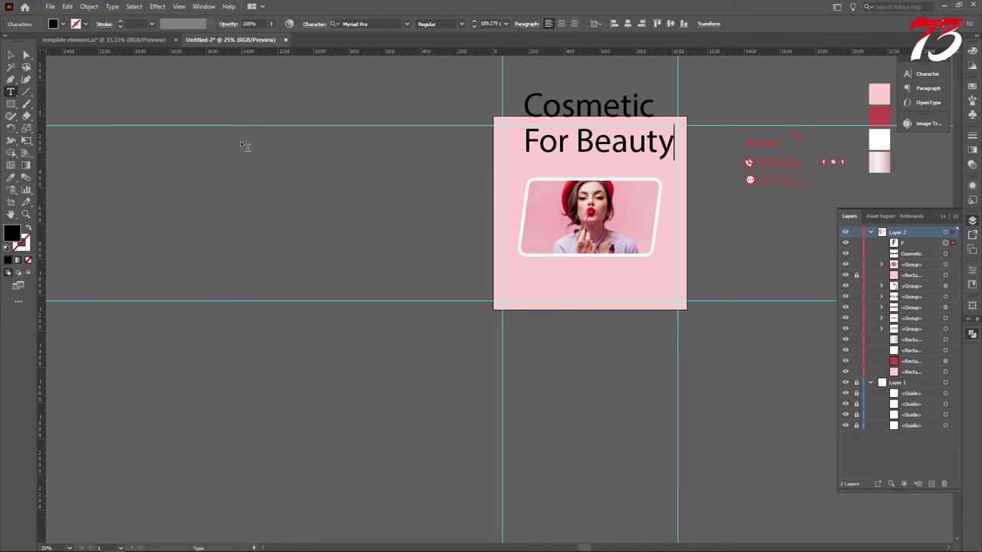
{"action": "type", "text": " Care"}
{"action": "left_click", "coordinate": [10, 53]}
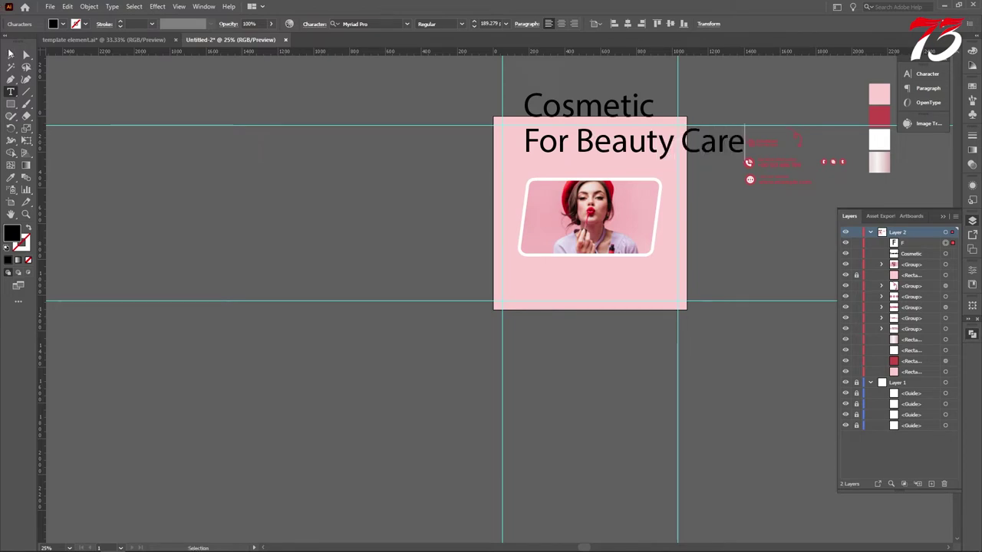
Set both headline lines in Britannic Bold and scale them down together to about 118 pt
{"action": "left_click", "coordinate": [596, 136]}
{"action": "left_click", "coordinate": [579, 107], "text": "shift"}
{"action": "left_click", "coordinate": [407, 24]}
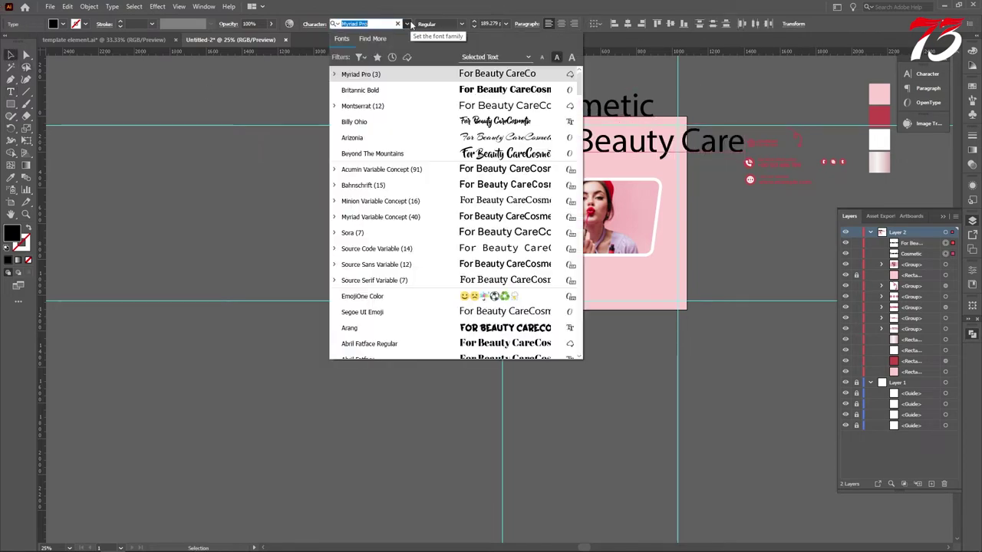
{"action": "left_click", "coordinate": [414, 90]}
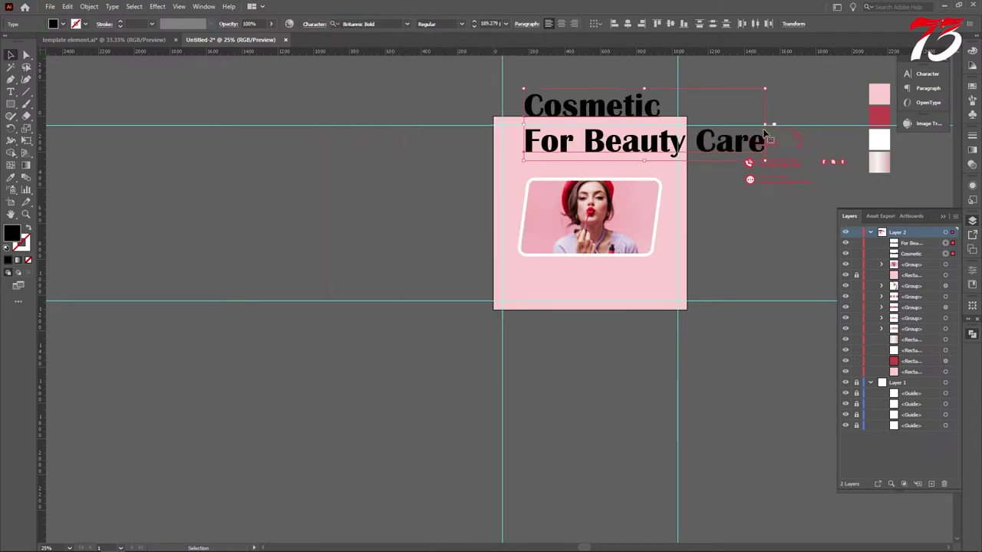
{"action": "left_click_drag", "start_coordinate": [766, 124], "coordinate": [680, 124]}
Centre-align both headline lines and move them onto the artboard just above the framed photo
{"action": "scroll", "coordinate": [584, 138], "scroll_direction": "up", "scroll_amount": 3}
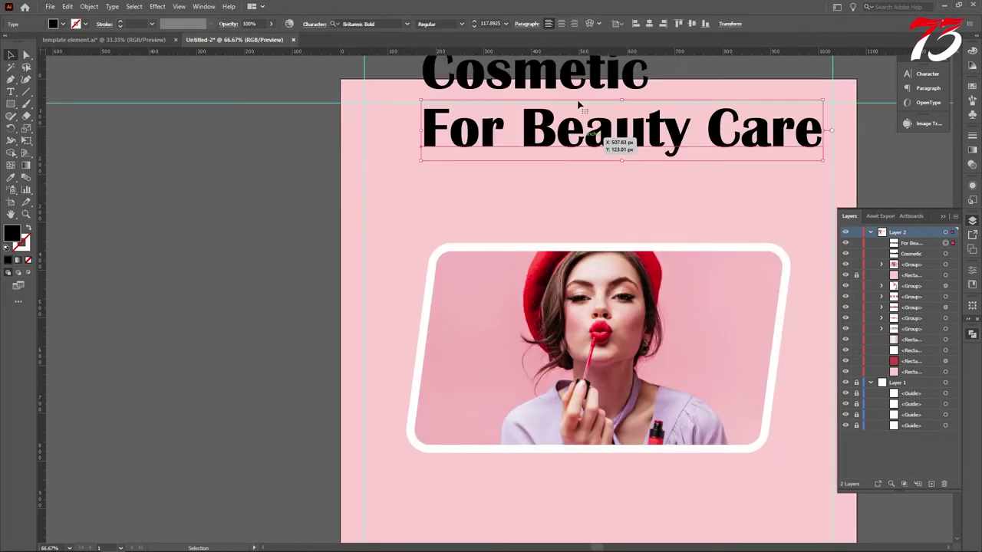
{"action": "left_click", "coordinate": [561, 24]}
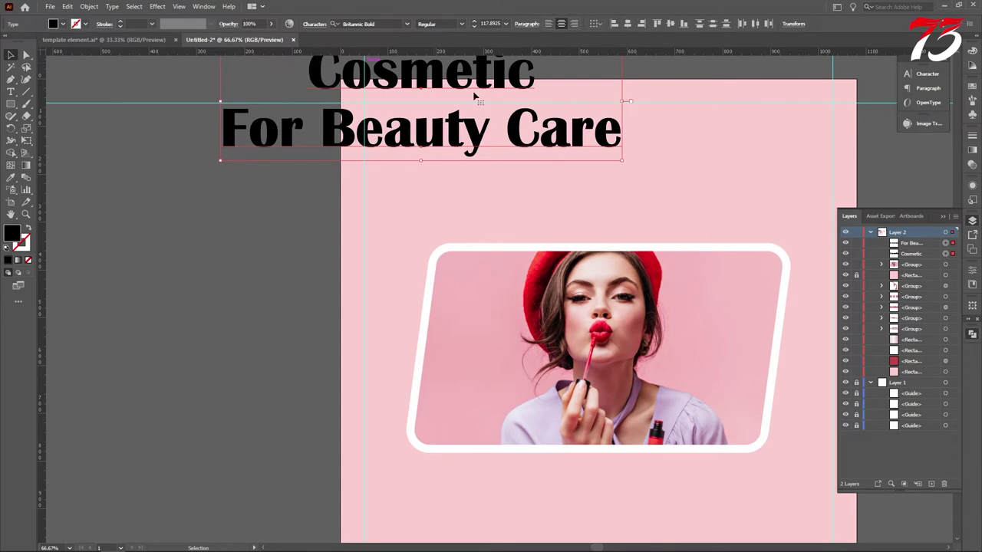
{"action": "scroll", "coordinate": [424, 127], "scroll_direction": "down", "scroll_amount": 2}
{"action": "left_click_drag", "start_coordinate": [416, 128], "coordinate": [508, 170]}
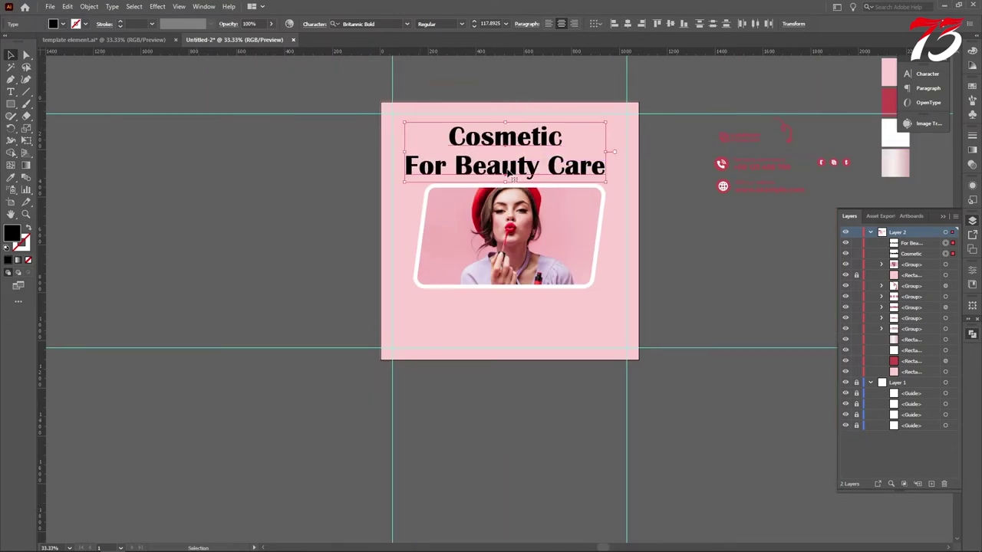
Colour both headline lines crimson by sampling the crimson palette swatch beside the artboard
{"action": "left_click", "coordinate": [11, 177]}
{"action": "left_click", "coordinate": [886, 100]}
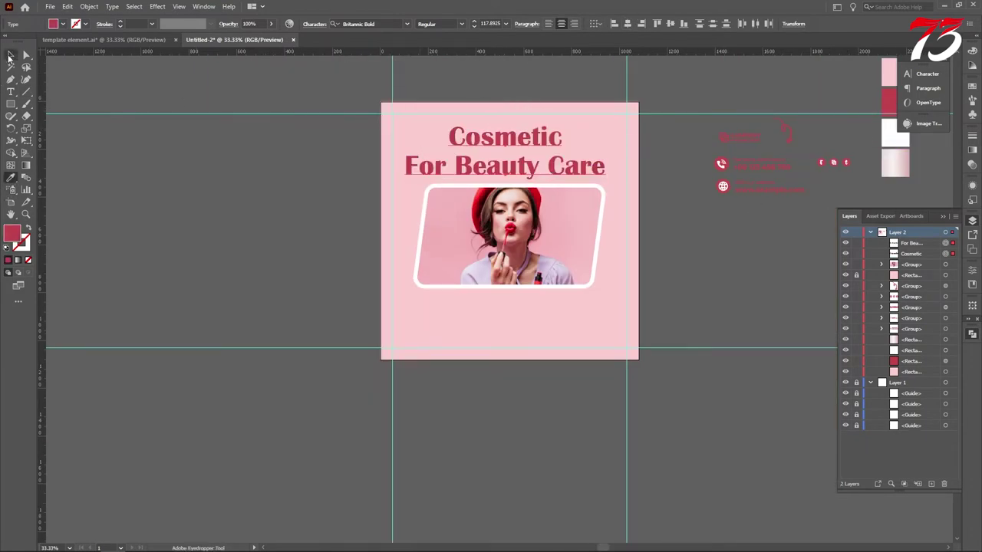
{"action": "left_click", "coordinate": [10, 56]}
{"action": "left_click", "coordinate": [122, 150]}
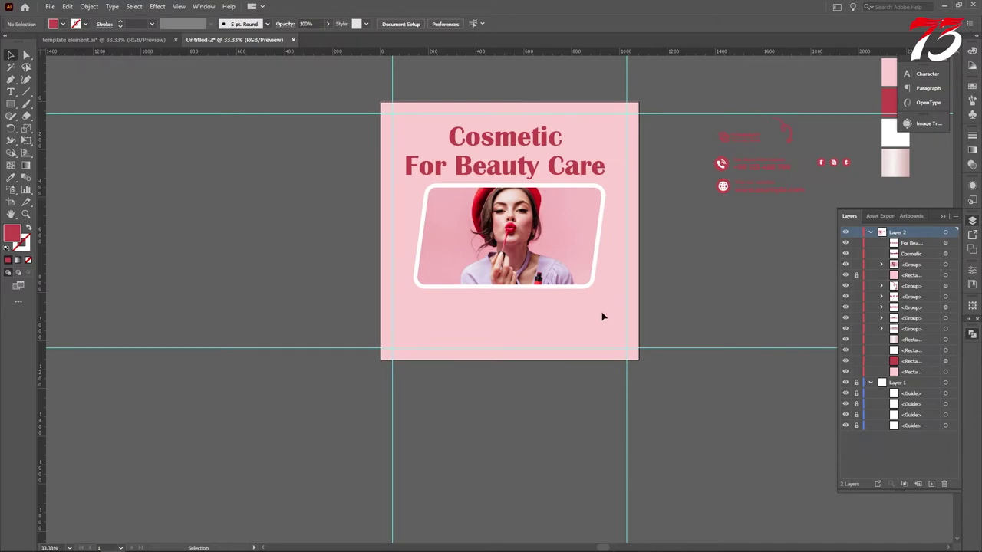
Lower the framed photo by about 80 px and move "Cosmetic" down about 18 px, closer to the "For Beauty Care" line
{"action": "left_click_drag", "start_coordinate": [516, 230], "coordinate": [516, 256]}
{"action": "scroll", "coordinate": [508, 130], "scroll_direction": "up", "scroll_amount": 5}
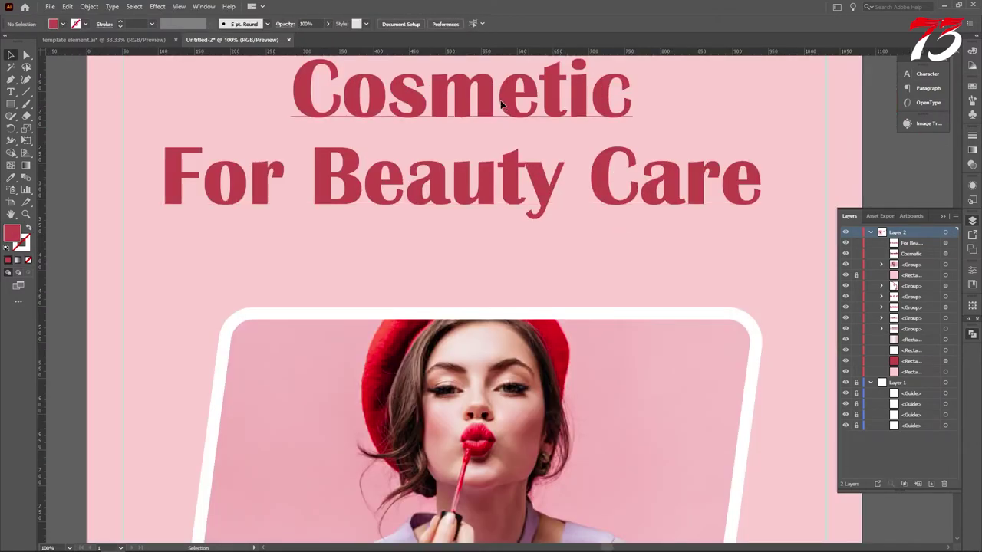
{"action": "left_click", "coordinate": [516, 176], "text": "shift"}
{"action": "scroll", "coordinate": [504, 215], "scroll_direction": "down", "scroll_amount": 1}
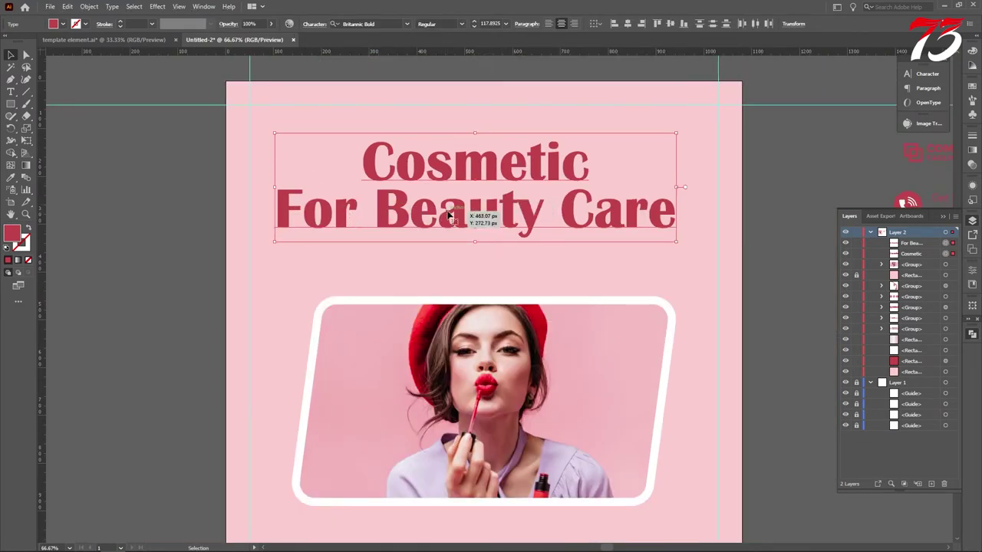
{"action": "left_click", "coordinate": [798, 168]}
Centre the "For Beauty Care" and "Cosmetic" lines horizontally on the artboard, one after the other
{"action": "left_click", "coordinate": [618, 211]}
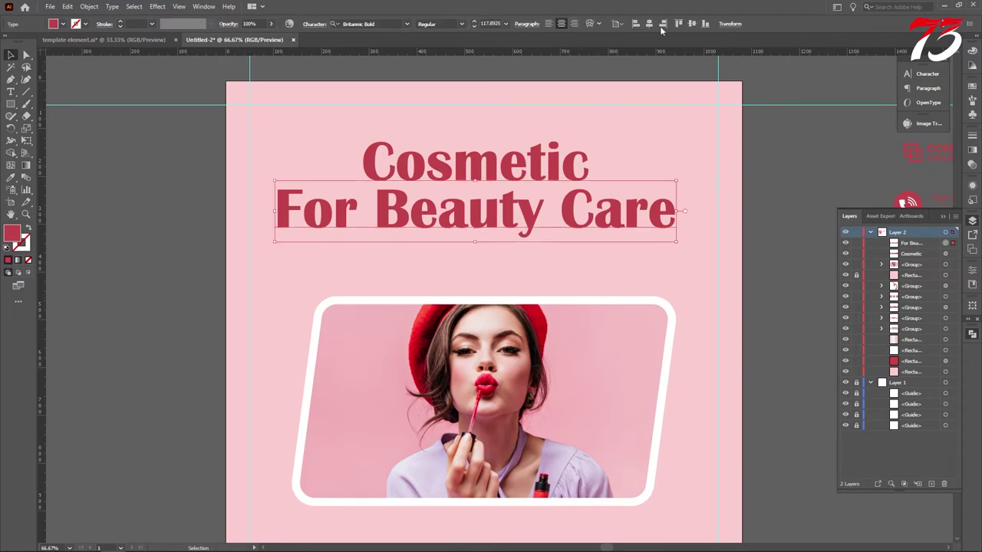
{"action": "left_click", "coordinate": [652, 25]}
{"action": "left_click", "coordinate": [562, 158]}
{"action": "left_click", "coordinate": [651, 24]}
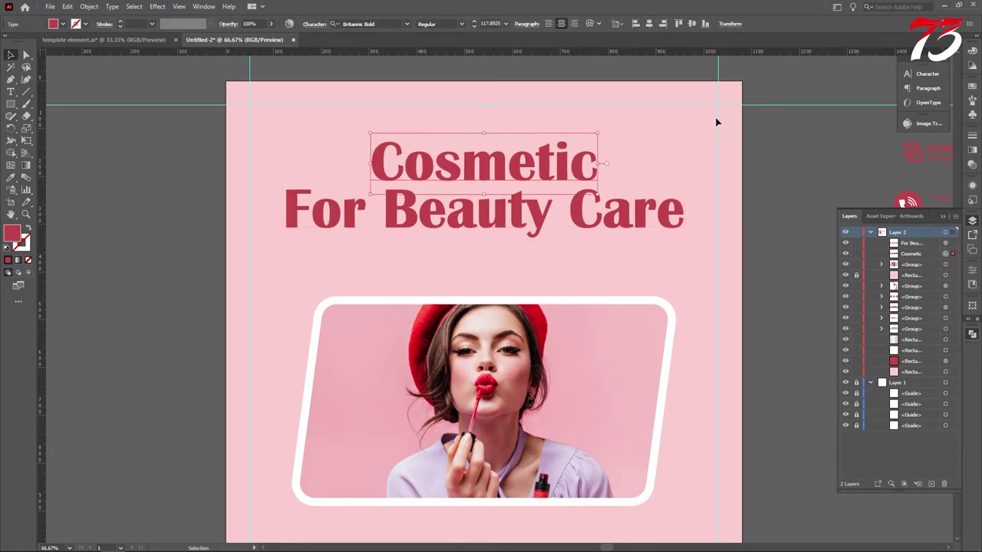
{"action": "left_click", "coordinate": [717, 120]}
Scale both headline lines down together to about 112 pt
{"action": "left_click", "coordinate": [510, 198]}
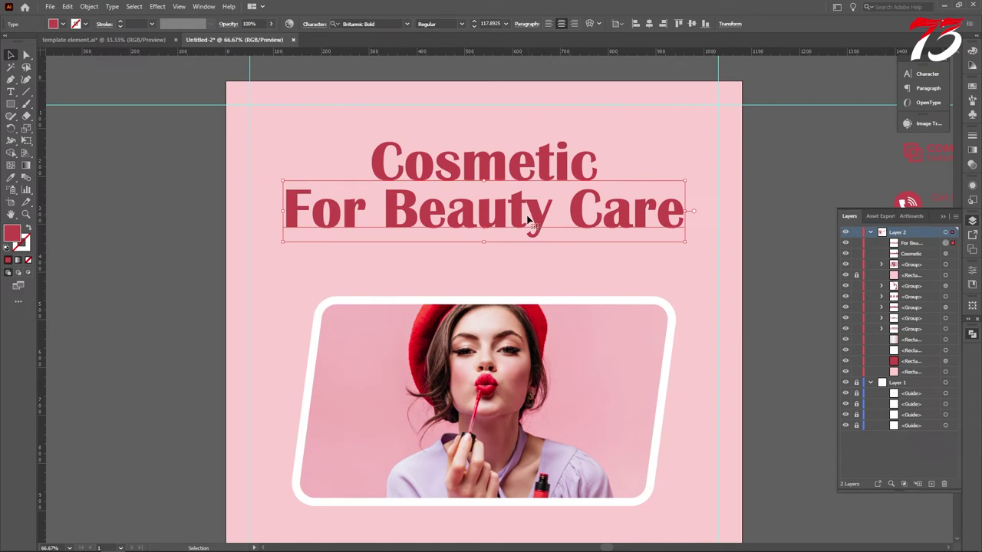
{"action": "left_click", "coordinate": [504, 172], "text": "shift"}
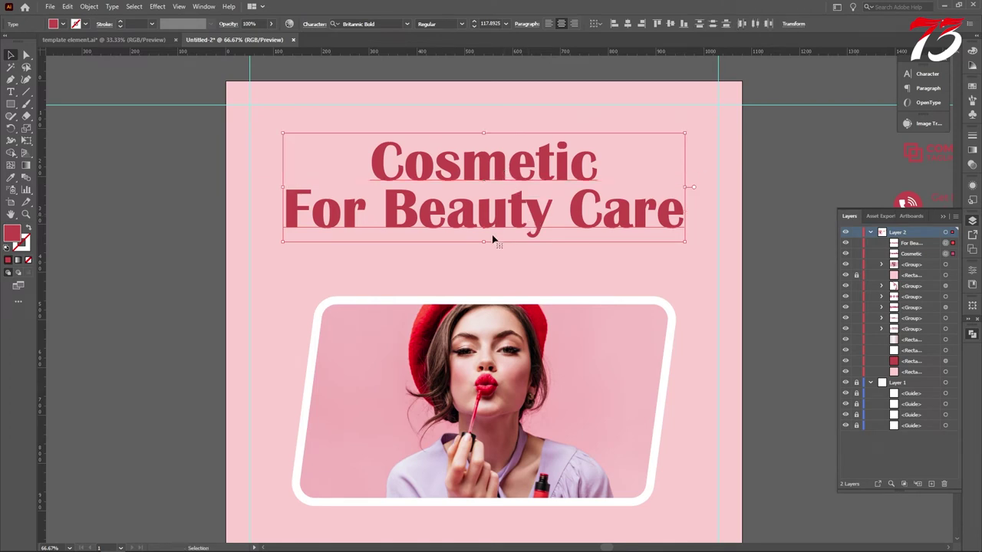
{"action": "left_click_drag", "start_coordinate": [485, 242], "coordinate": [480, 228]}
{"action": "scroll", "coordinate": [480, 229], "scroll_direction": "down", "scroll_amount": 3}
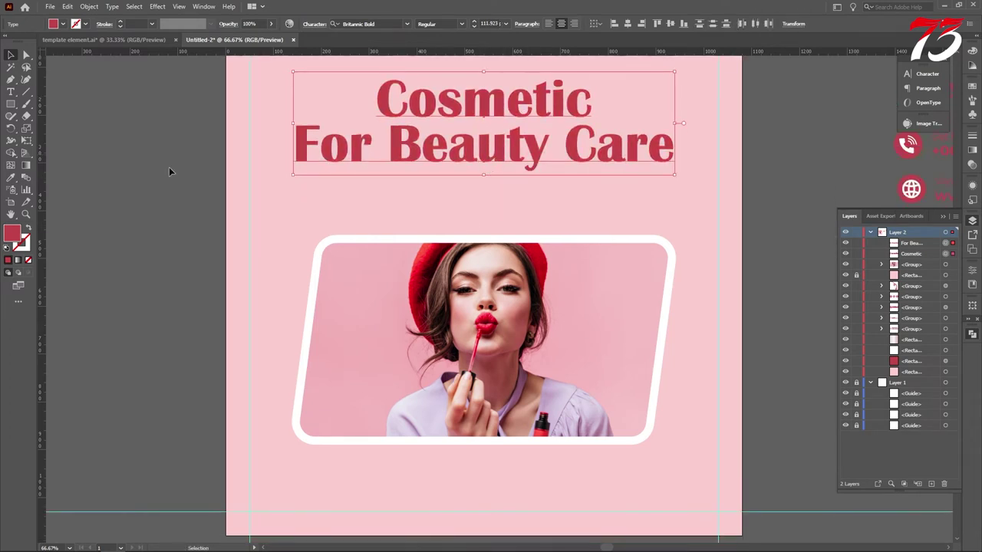
{"action": "left_click", "coordinate": [168, 167]}
Add an area text box with placeholder text between the headline and the framed photo, nearly as wide as the headline
{"action": "key", "text": "a"}
{"action": "left_click", "coordinate": [11, 92]}
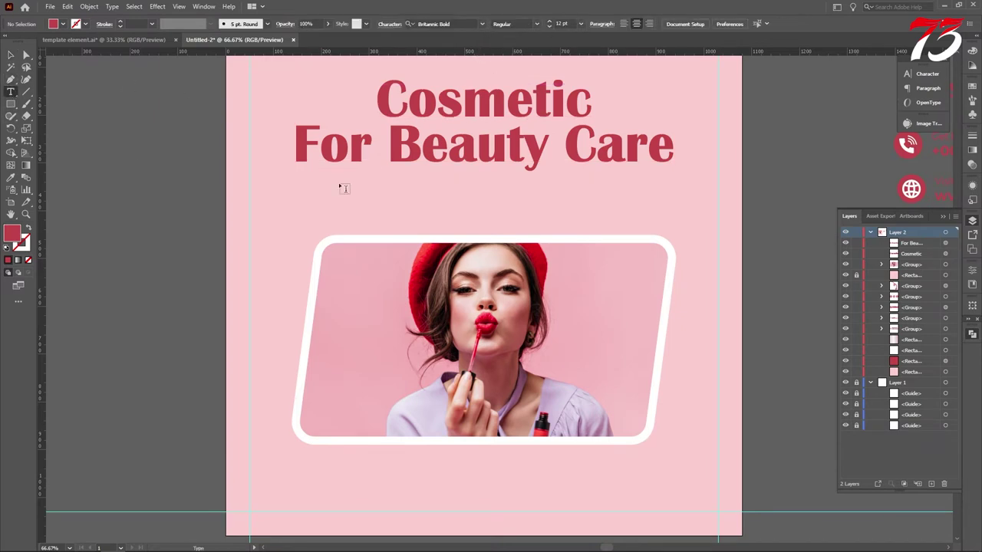
{"action": "left_click_drag", "start_coordinate": [309, 182], "coordinate": [672, 223]}
{"action": "left_click", "coordinate": [10, 55]}
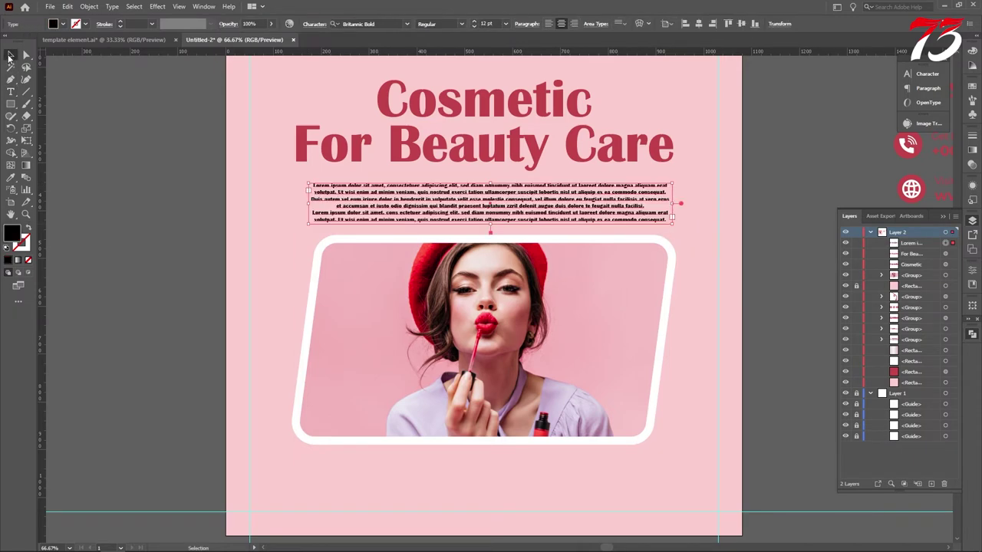
{"action": "key", "text": "ctrl+1"}
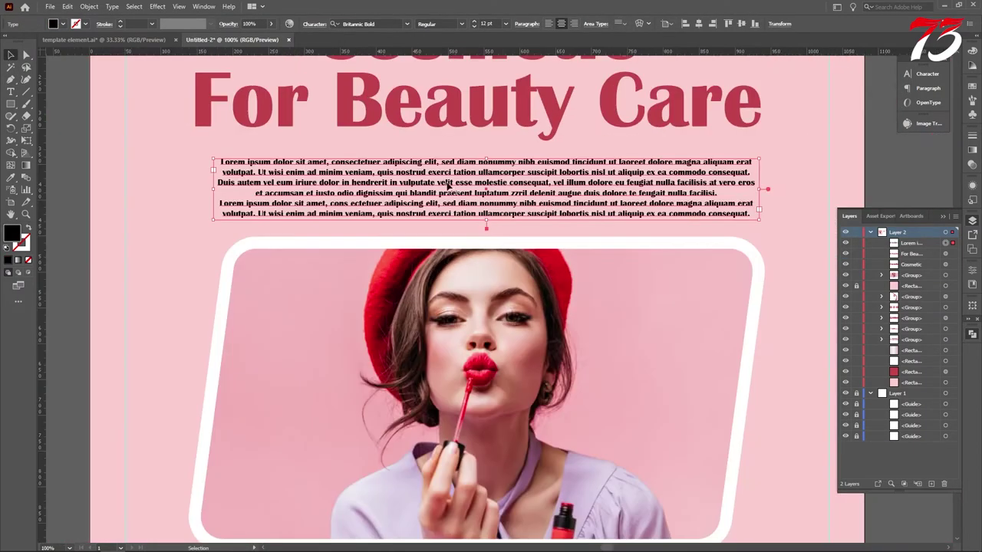
Cut the placeholder paragraph after "suscipit lobortis nisl u" and set its font size to 19 pt
{"action": "left_click", "coordinate": [11, 92]}
{"action": "left_click_drag", "start_coordinate": [611, 172], "coordinate": [750, 214]}
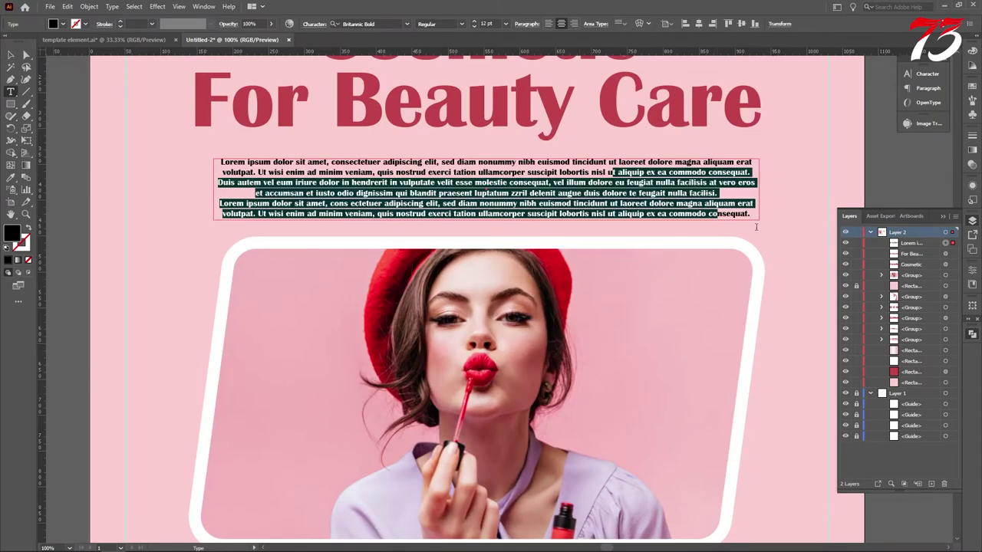
{"action": "key", "text": "BackSpace"}
{"action": "left_click", "coordinate": [11, 56]}
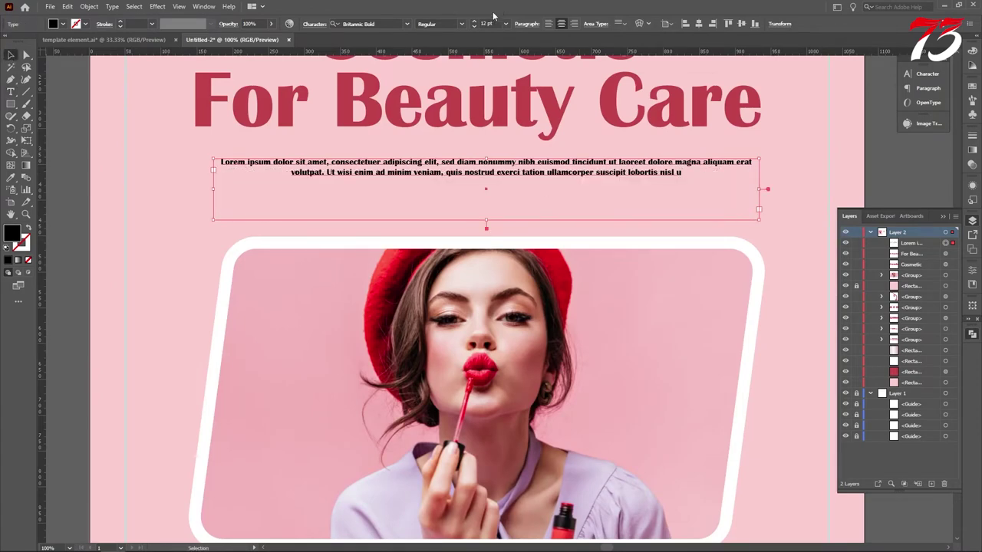
{"action": "left_click", "coordinate": [475, 24]}
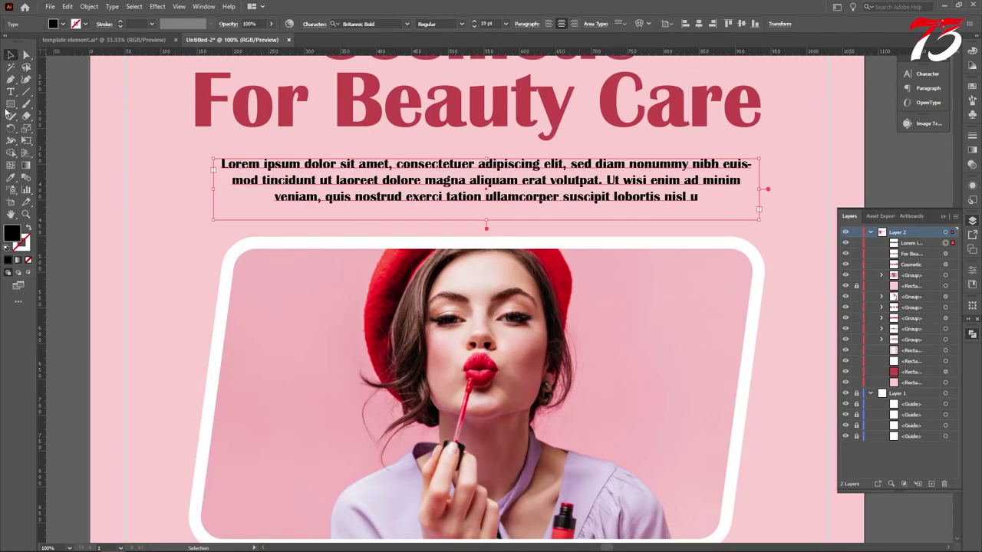
Shorten the placeholder paragraph so it ends with "erat volutpat." and raise its font size to 22 pt
{"action": "left_click_drag", "start_coordinate": [606, 181], "coordinate": [750, 206]}
{"action": "key", "text": "BackSpace"}
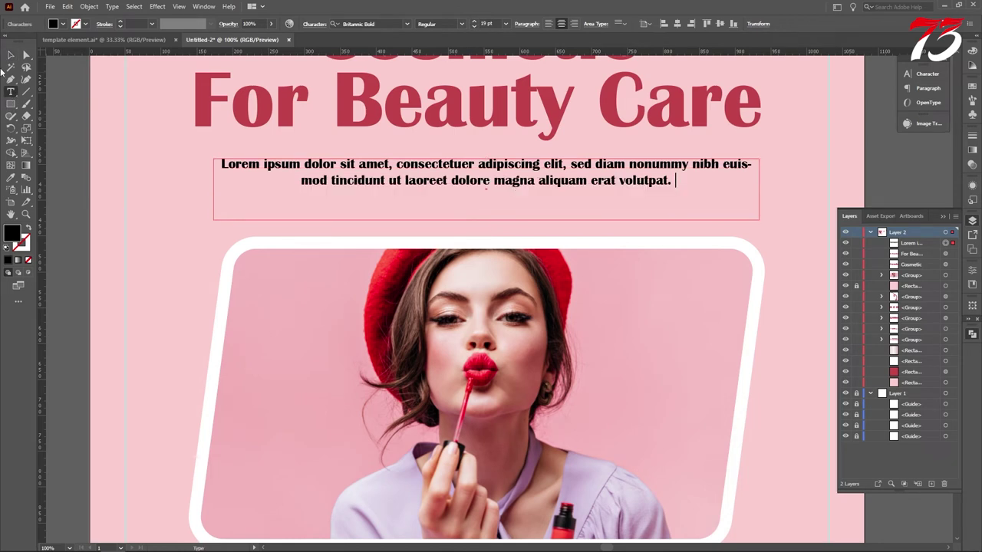
{"action": "left_click", "coordinate": [11, 56]}
{"action": "left_click", "coordinate": [473, 22]}
{"action": "left_click", "coordinate": [473, 22]}
{"action": "left_click", "coordinate": [473, 22]}
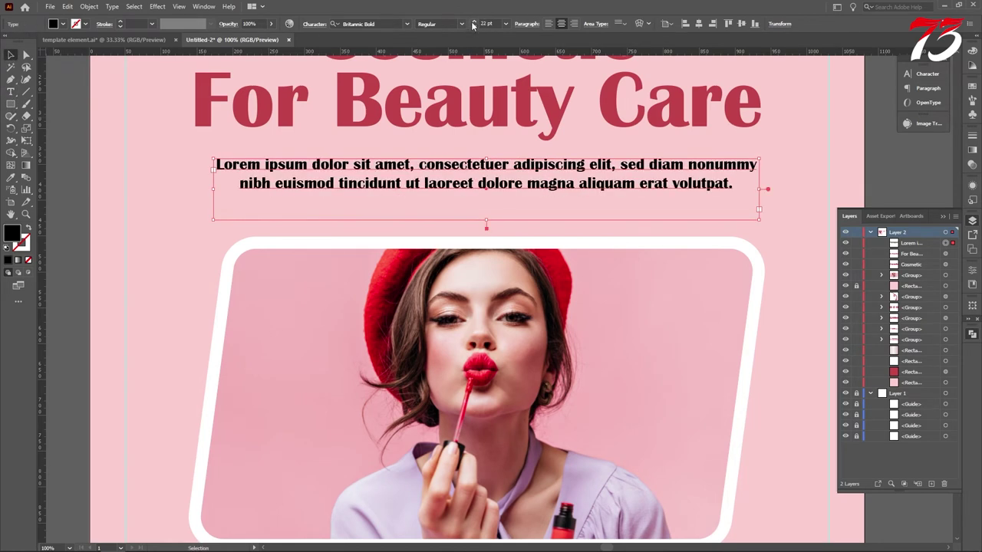
Set the placeholder paragraph in Montserrat Regular and trim it to two lines ending with "laoreet dolore"
{"action": "type", "text": "mon"}
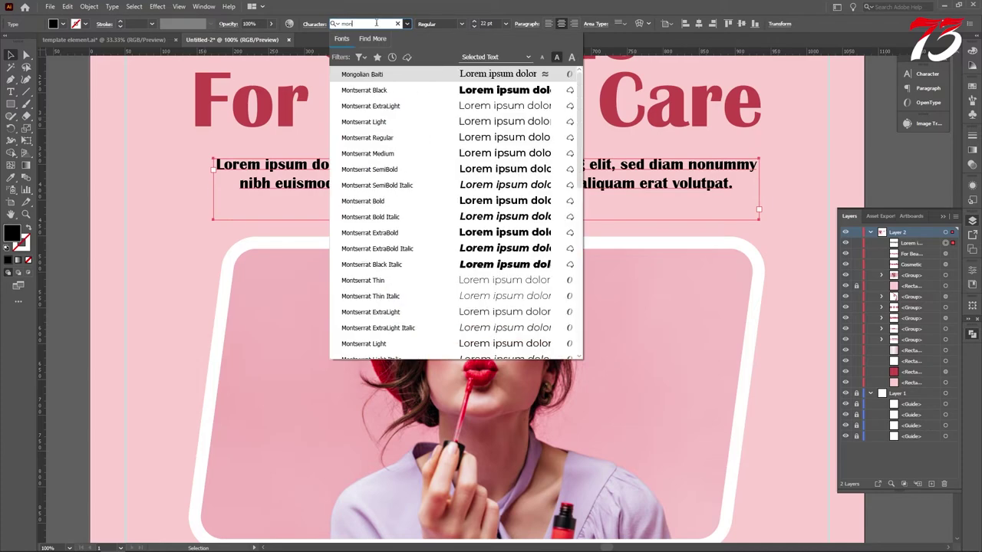
{"action": "left_click", "coordinate": [500, 139]}
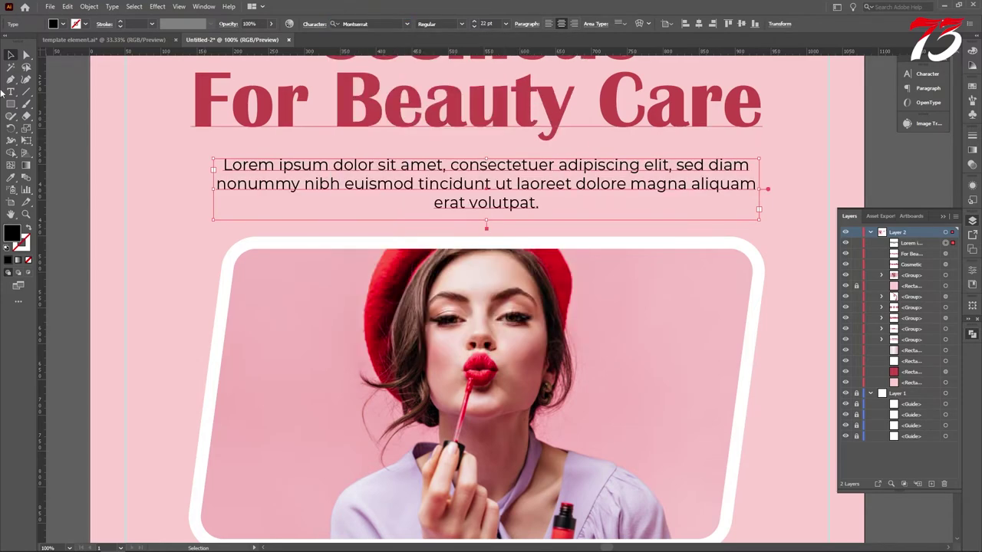
{"action": "left_click_drag", "start_coordinate": [691, 184], "coordinate": [775, 240]}
{"action": "key", "text": "BackSpace"}
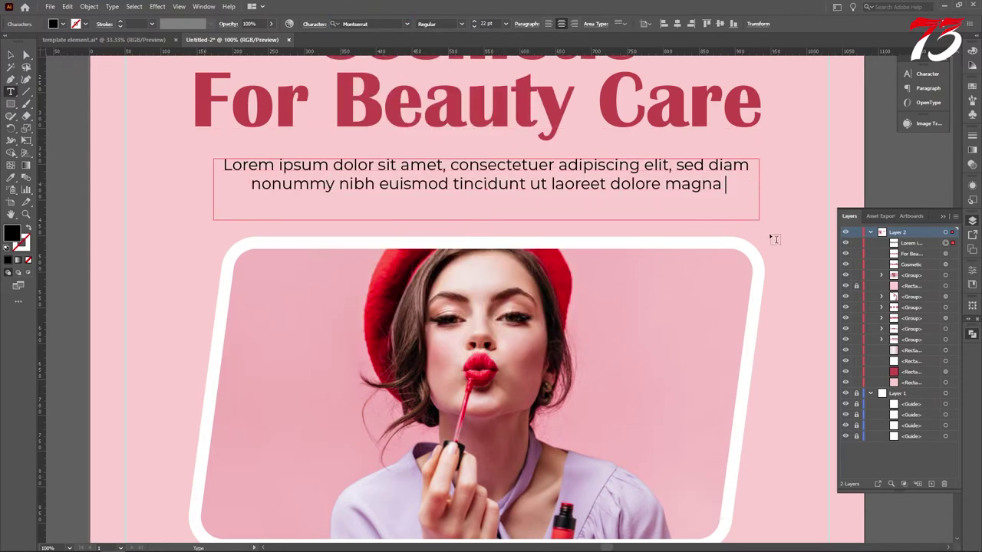
{"action": "left_click_drag", "start_coordinate": [726, 184], "coordinate": [664, 185]}
{"action": "key", "text": "BackSpace"}
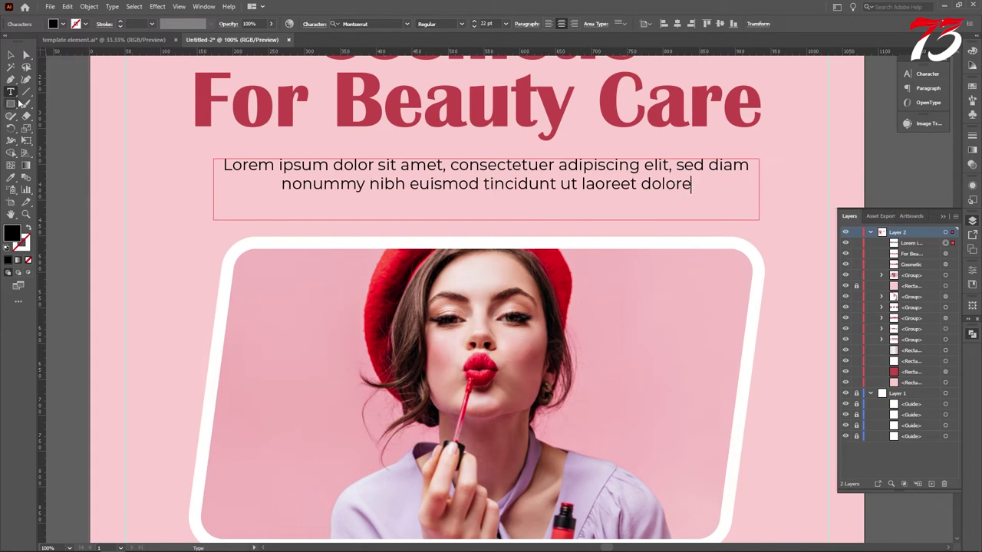
{"action": "left_click", "coordinate": [12, 56]}
Colour the placeholder paragraph crimson by sampling the crimson palette swatch beside the artboard
{"action": "key", "text": "ctrl+minus"}
{"action": "key", "text": "ctrl+minus"}
{"action": "key", "text": "ctrl+minus"}
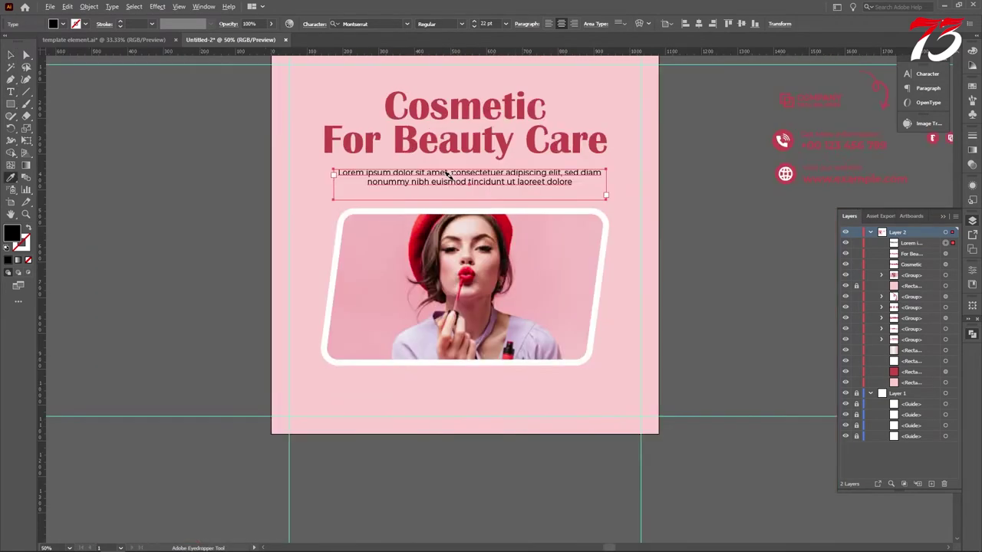
{"action": "left_click", "coordinate": [850, 91]}
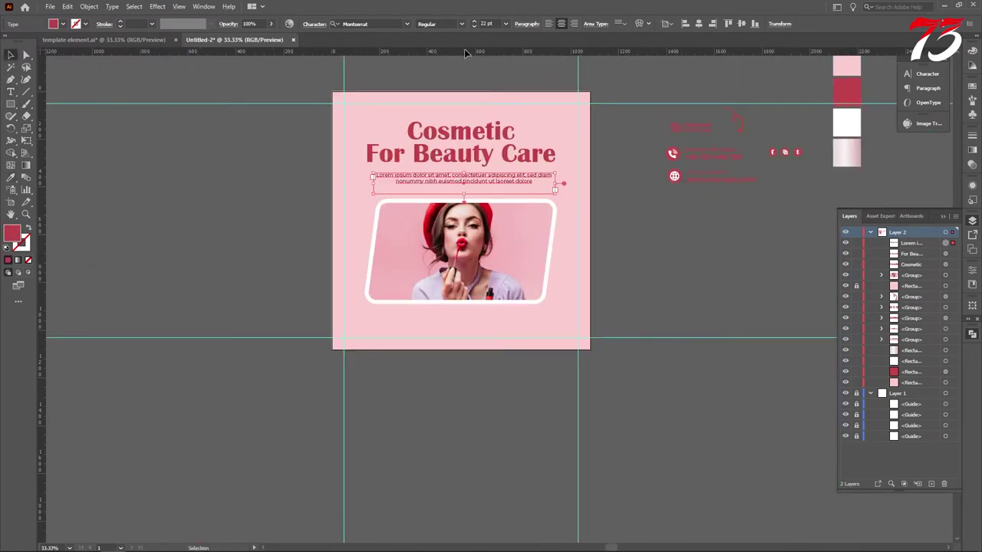
Increase the placeholder paragraph's leading to 33 pt
{"action": "key", "text": "ctrl+plus"}
{"action": "key", "text": "ctrl+plus"}
{"action": "left_click", "coordinate": [315, 24]}
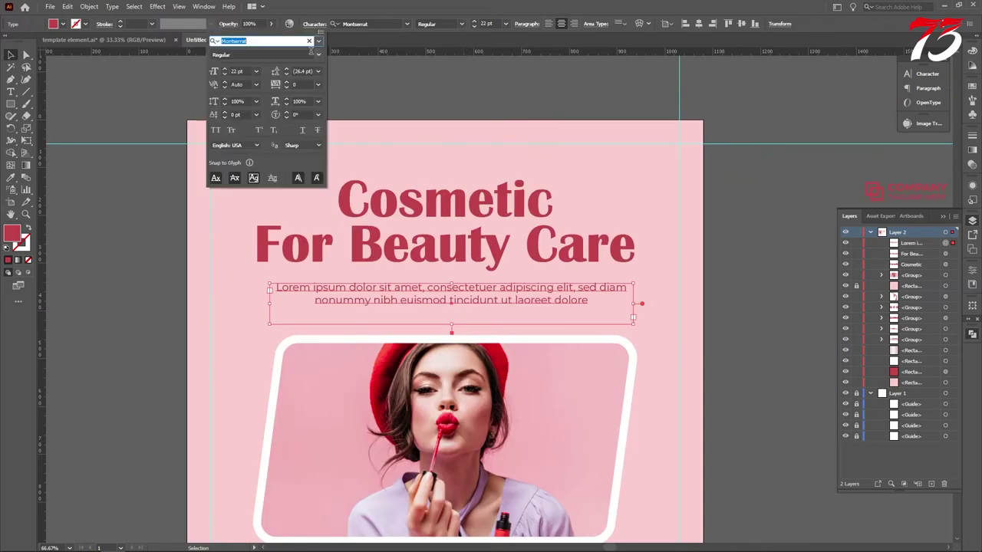
{"action": "left_click", "coordinate": [287, 70]}
{"action": "left_click", "coordinate": [287, 70]}
{"action": "left_click", "coordinate": [287, 70]}
{"action": "left_click", "coordinate": [287, 70]}
{"action": "left_click", "coordinate": [287, 70]}
{"action": "left_click", "coordinate": [287, 70]}
{"action": "left_click", "coordinate": [287, 70]}
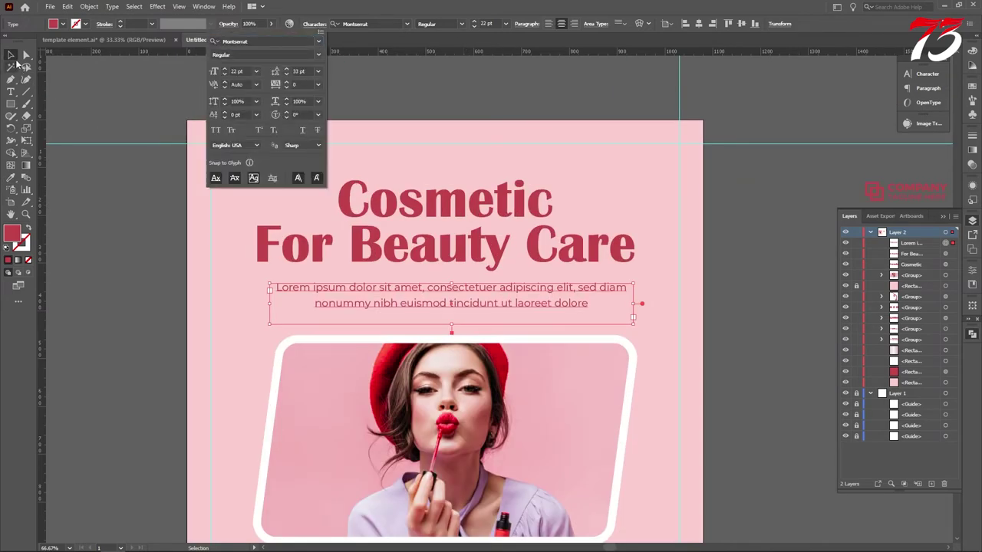
{"action": "left_click", "coordinate": [11, 55]}
{"action": "left_click", "coordinate": [747, 137]}
Centre the placeholder paragraph horizontally on the artboard
{"action": "key", "text": "ctrl+minus"}
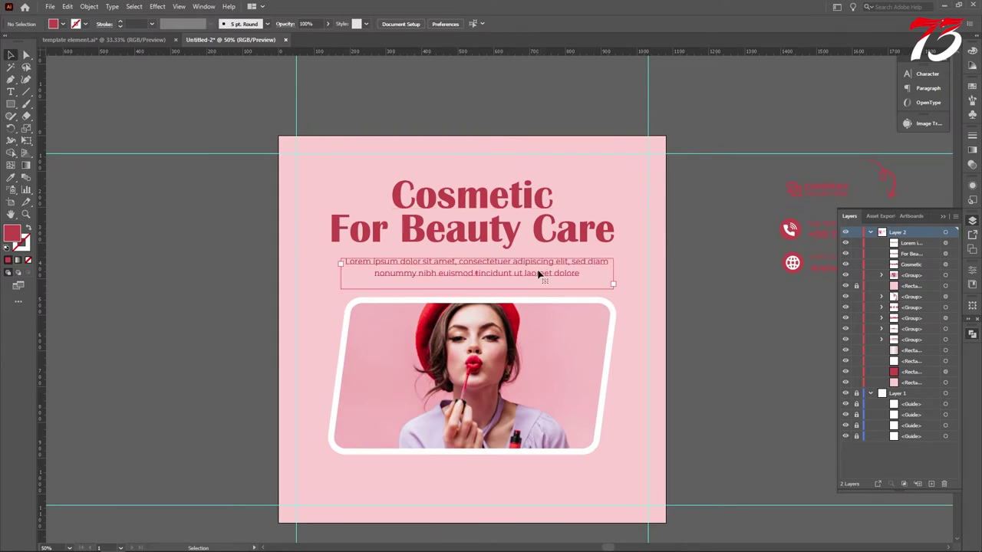
{"action": "left_click", "coordinate": [539, 274]}
{"action": "left_click", "coordinate": [698, 24]}
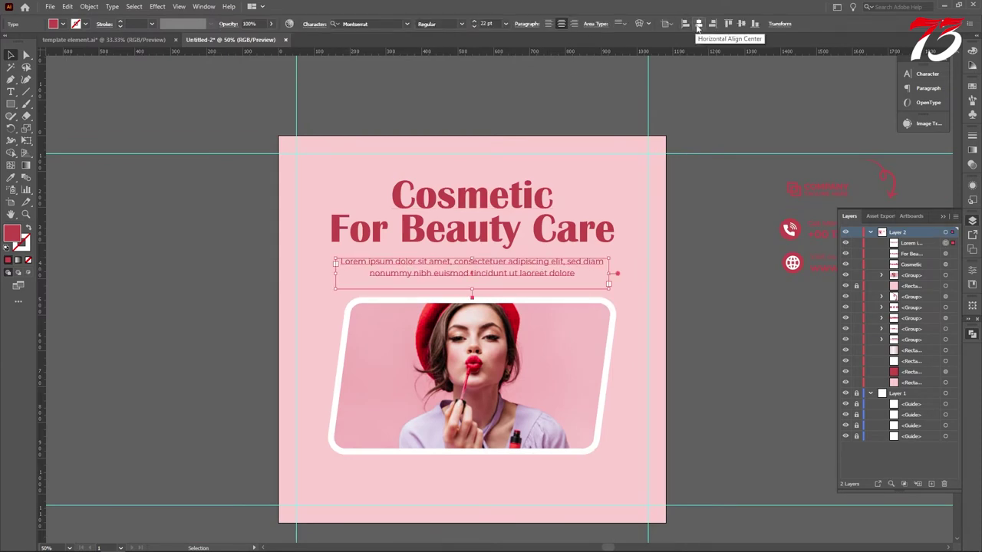
{"action": "left_click", "coordinate": [752, 111]}
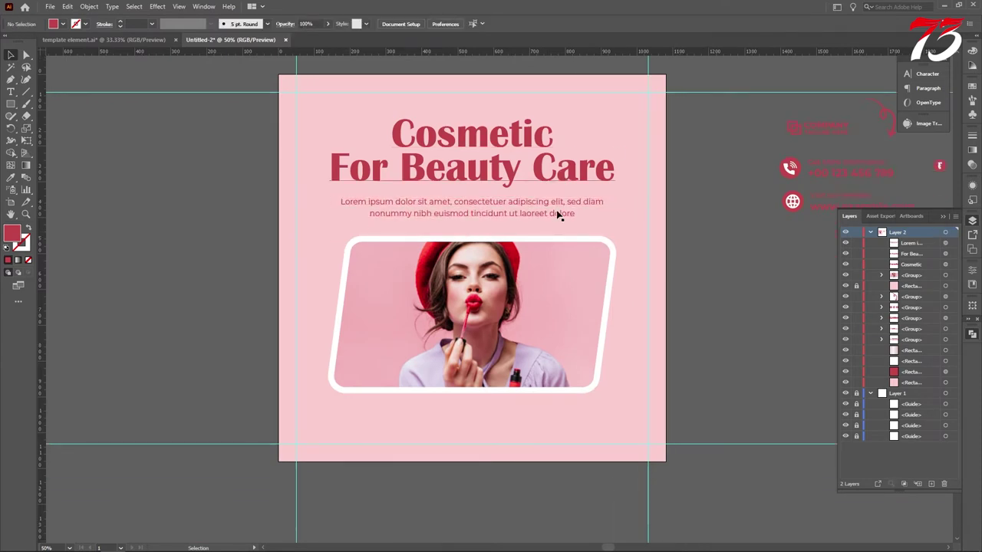
Move the phone and website contact items together from beside the artboard to the empty area just below it
{"action": "scroll", "coordinate": [460, 330], "scroll_direction": "down", "scroll_amount": 5}
{"action": "scroll", "coordinate": [461, 333], "scroll_direction": "down", "scroll_amount": 2}
{"action": "scroll", "coordinate": [467, 298], "scroll_direction": "down", "scroll_amount": 2, "text": "alt"}
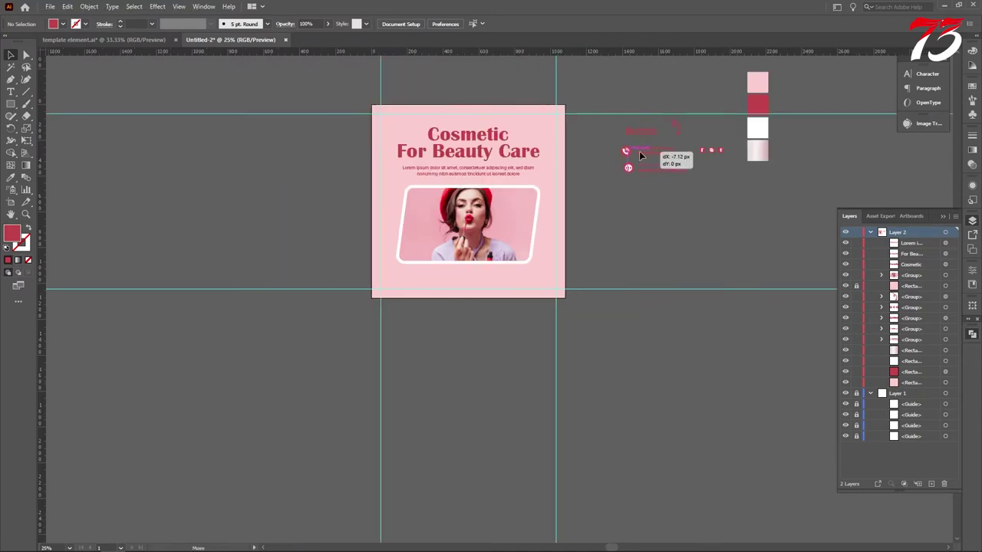
{"action": "left_click", "coordinate": [634, 150]}
{"action": "left_click", "coordinate": [630, 167], "text": "shift"}
{"action": "left_click_drag", "start_coordinate": [642, 143], "coordinate": [463, 331]}
{"action": "left_click", "coordinate": [667, 274]}
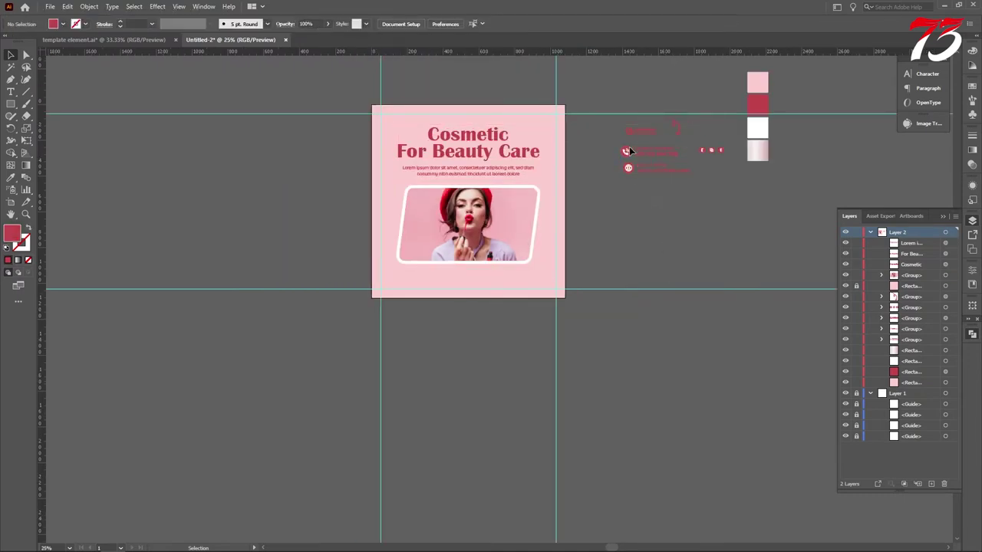
{"action": "left_click", "coordinate": [630, 148]}
{"action": "left_click", "coordinate": [629, 168], "text": "shift"}
{"action": "left_click_drag", "start_coordinate": [626, 157], "coordinate": [450, 353]}
{"action": "left_click", "coordinate": [432, 375]}
{"action": "scroll", "coordinate": [445, 368], "scroll_direction": "up", "scroll_amount": 3, "text": "alt"}
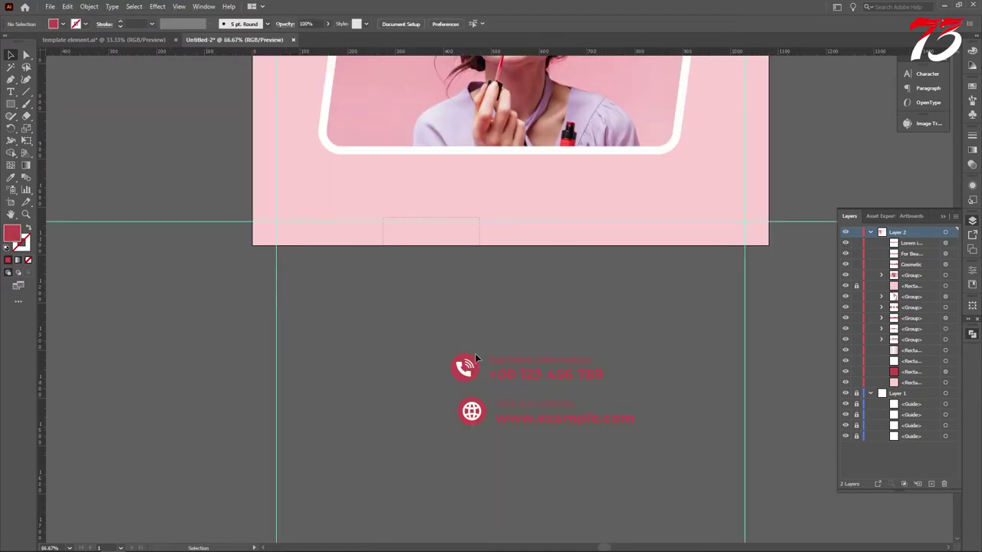
Bring the phone and website contact groups to the front of the stacking order
{"action": "left_click", "coordinate": [476, 358]}
{"action": "right_click", "coordinate": [476, 354]}
{"action": "mouse_move", "coordinate": [504, 468]}
{"action": "left_click", "coordinate": [603, 467]}
{"action": "left_click", "coordinate": [486, 377]}
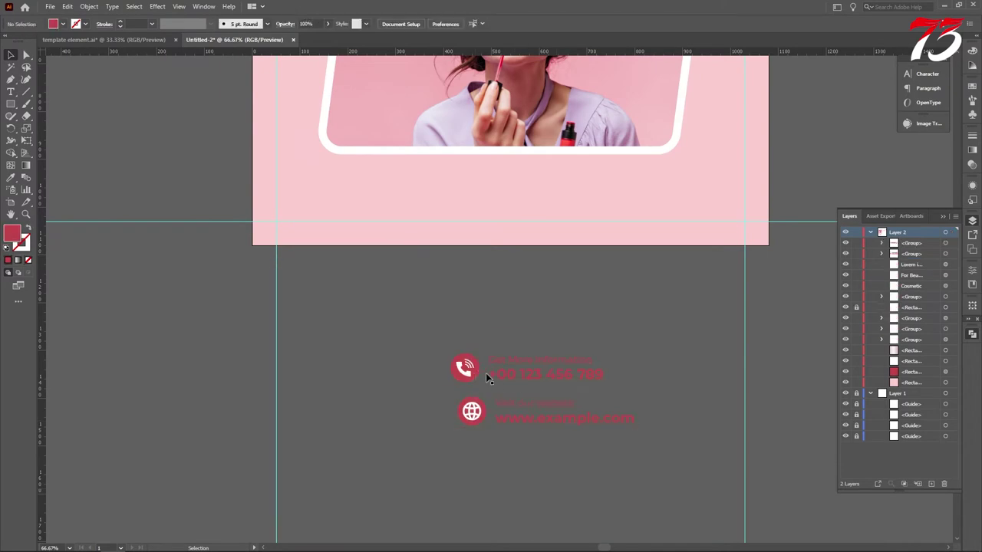
Place the phone contact group in the artboard's lower-left margin corner, with its round icon touching both guides
{"action": "left_click_drag", "start_coordinate": [487, 378], "coordinate": [318, 214]}
{"action": "scroll", "coordinate": [284, 214], "scroll_direction": "up", "scroll_amount": 7, "text": "alt"}
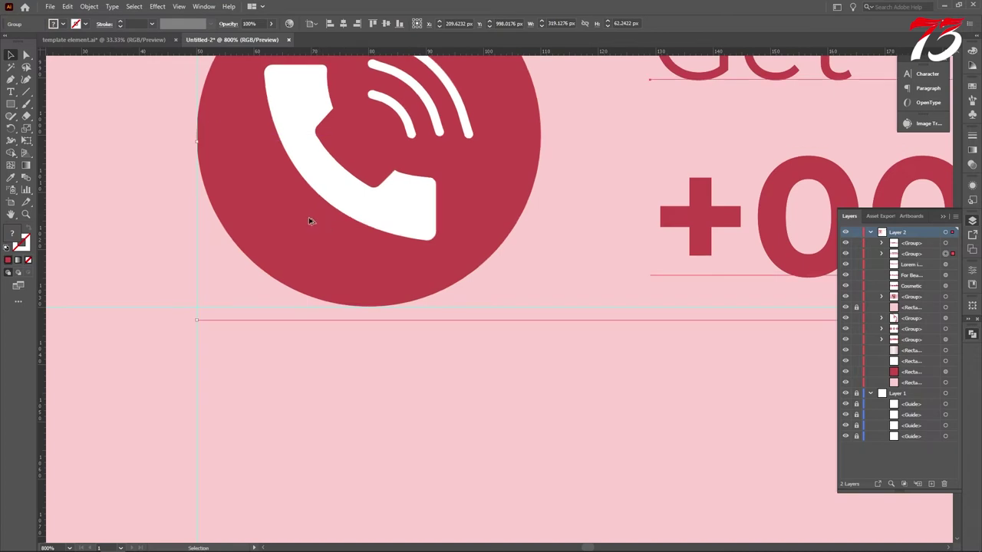
{"action": "scroll", "coordinate": [310, 221], "scroll_direction": "down", "scroll_amount": 10, "text": "alt"}
Place the website contact group in the artboard's lower-right area and lower it until its round icon sits on the bottom margin guide
{"action": "left_click_drag", "start_coordinate": [398, 307], "coordinate": [400, 277]}
{"action": "scroll", "coordinate": [450, 222], "scroll_direction": "up", "scroll_amount": 7, "text": "alt"}
{"action": "scroll", "coordinate": [499, 264], "scroll_direction": "down", "scroll_amount": 1, "text": "alt"}
{"action": "scroll", "coordinate": [160, 315], "scroll_direction": "up", "scroll_amount": 3, "text": "alt"}
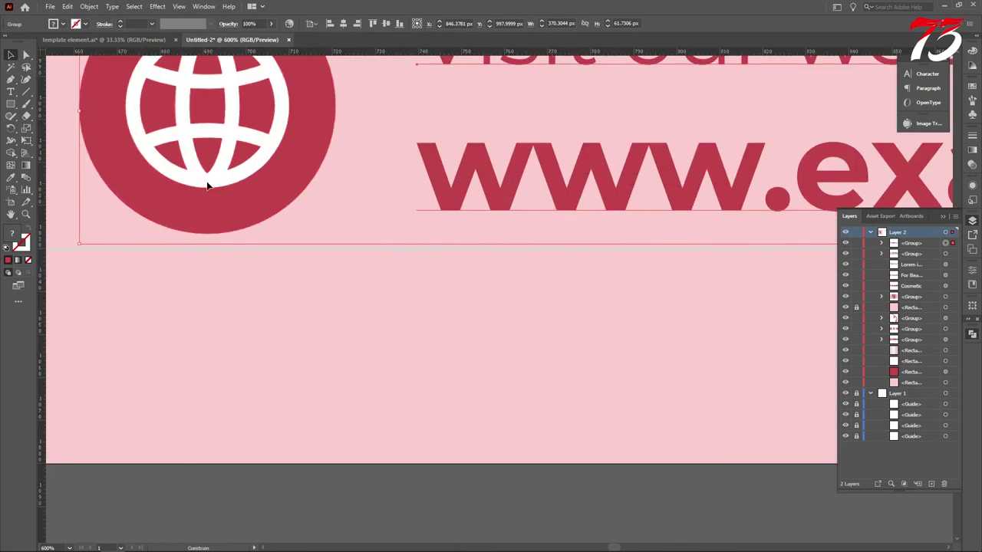
{"action": "left_click_drag", "start_coordinate": [208, 186], "coordinate": [209, 197]}
{"action": "scroll", "coordinate": [209, 197], "scroll_direction": "down", "scroll_amount": 2, "text": "alt"}
{"action": "scroll", "coordinate": [205, 200], "scroll_direction": "down", "scroll_amount": 4, "text": "alt"}
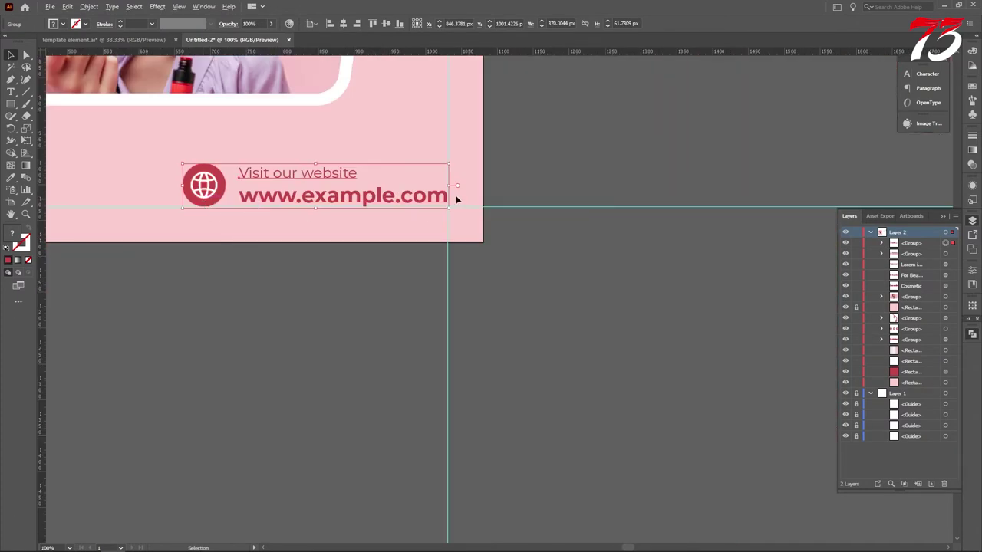
Nudge the website contact group sideways so the web address ends exactly on the right margin guide
{"action": "scroll", "coordinate": [454, 195], "scroll_direction": "up", "scroll_amount": 4, "text": "alt"}
{"action": "scroll", "coordinate": [485, 215], "scroll_direction": "up", "scroll_amount": 2, "text": "alt"}
{"action": "left_click_drag", "start_coordinate": [499, 204], "coordinate": [506, 205]}
{"action": "scroll", "coordinate": [506, 205], "scroll_direction": "down", "scroll_amount": 1, "text": "alt"}
{"action": "scroll", "coordinate": [593, 363], "scroll_direction": "down", "scroll_amount": 12, "text": "alt"}
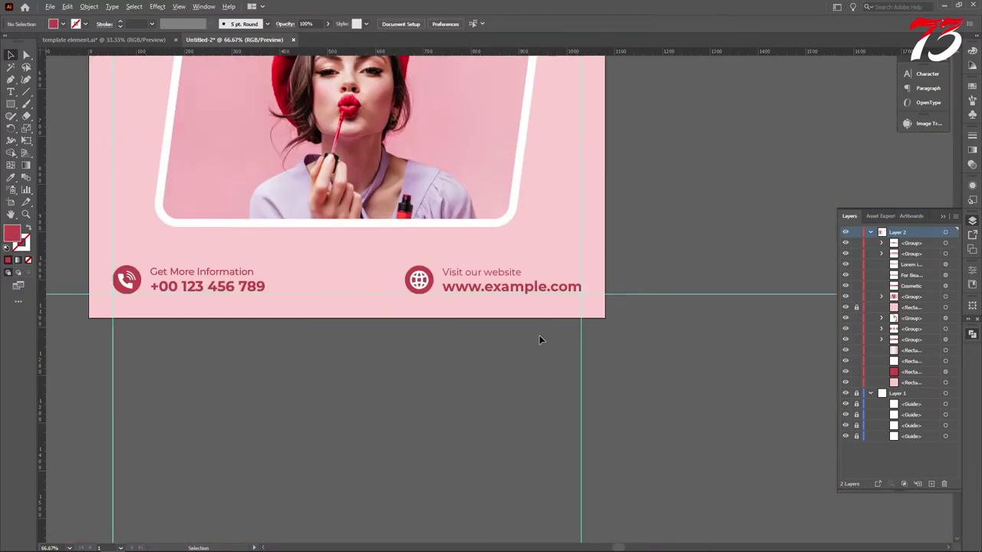
{"action": "left_click", "coordinate": [536, 334]}
Draw a crimson rectangle about 146 × 36 px above the website contact, ending at the right margin guide
{"action": "scroll", "coordinate": [614, 302], "scroll_direction": "up", "scroll_amount": 1, "text": "alt"}
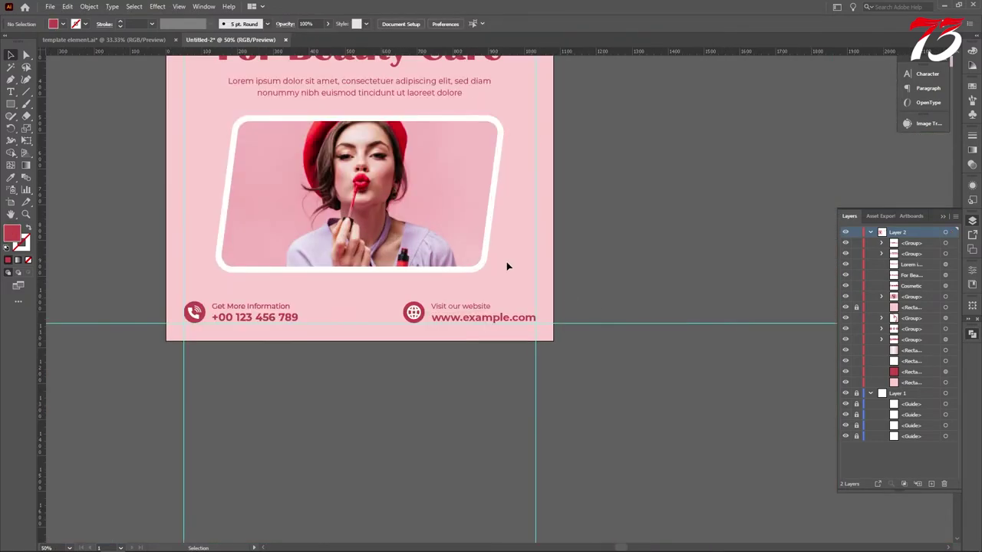
{"action": "scroll", "coordinate": [506, 262], "scroll_direction": "up", "scroll_amount": 1}
{"action": "scroll", "coordinate": [513, 318], "scroll_direction": "up", "scroll_amount": 3, "text": "alt"}
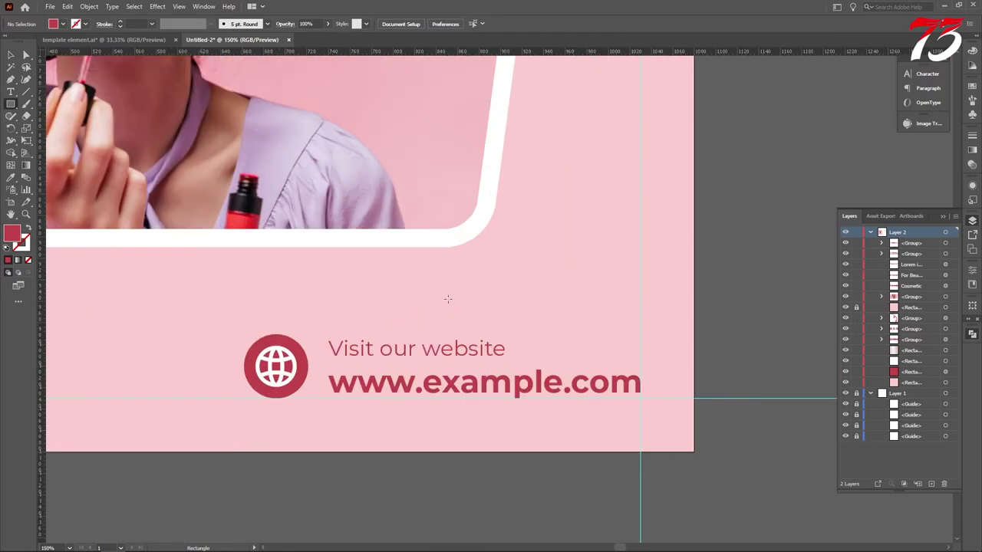
{"action": "left_click_drag", "start_coordinate": [484, 284], "coordinate": [641, 323]}
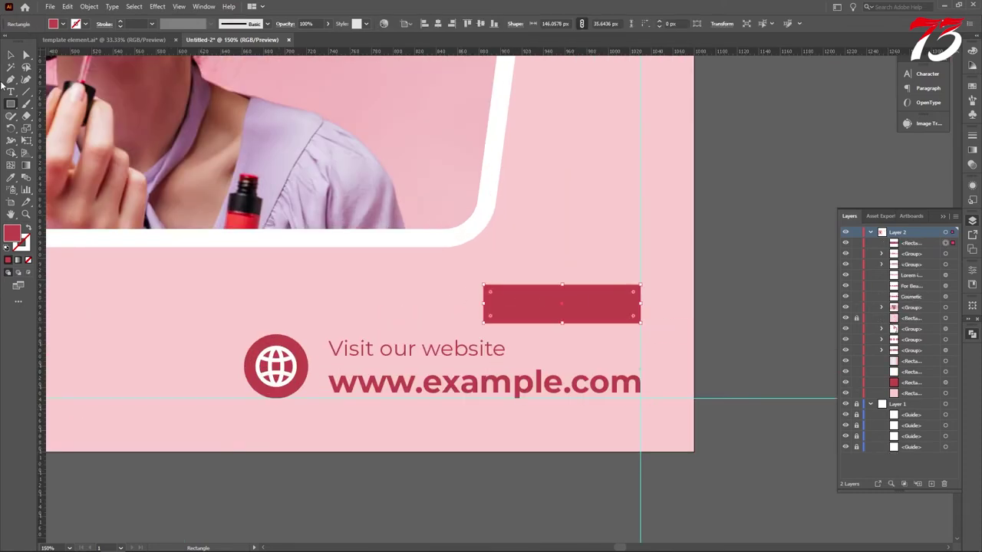
Round the corners of the crimson rectangle above the website contact to a radius of about 5.5 px
{"action": "scroll", "coordinate": [490, 305], "scroll_direction": "up", "scroll_amount": 2, "text": "alt"}
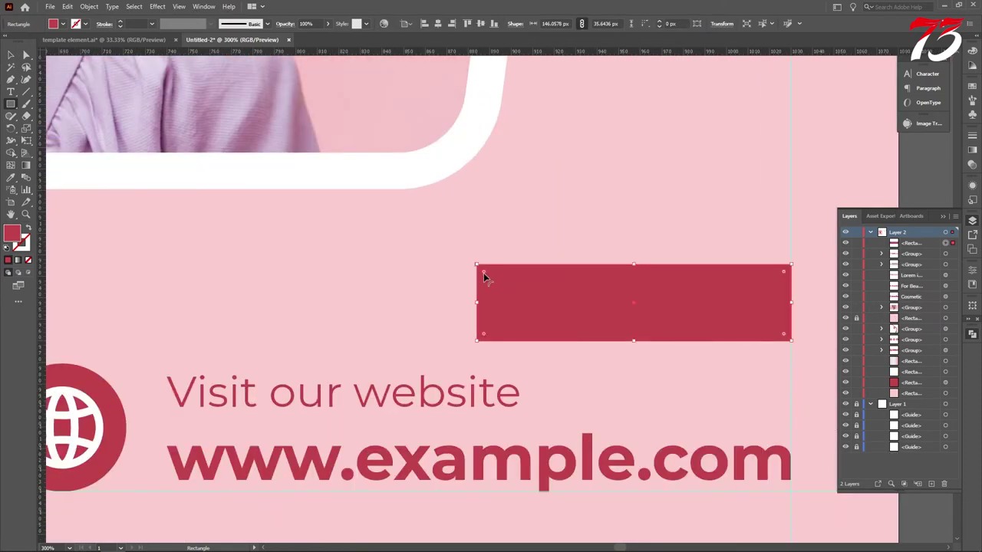
{"action": "left_click_drag", "start_coordinate": [484, 276], "coordinate": [490, 281]}
{"action": "scroll", "coordinate": [527, 287], "scroll_direction": "down", "scroll_amount": 3, "text": "alt"}
{"action": "scroll", "coordinate": [549, 309], "scroll_direction": "down", "scroll_amount": 2}
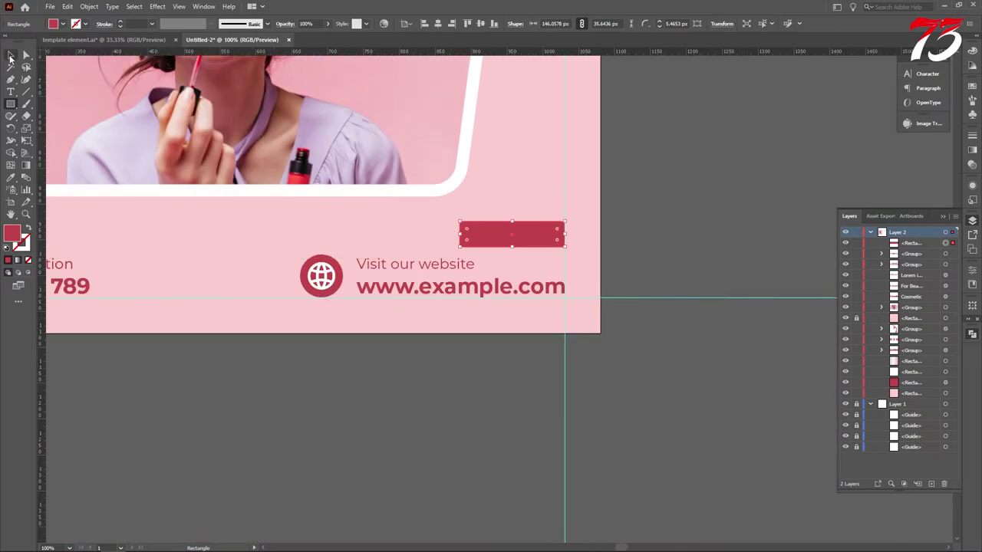
{"action": "scroll", "coordinate": [591, 224], "scroll_direction": "down", "scroll_amount": 2}
{"action": "left_click", "coordinate": [657, 222]}
Scale the framed model photo group down around its centre to about 727 × 397 px
{"action": "scroll", "coordinate": [461, 220], "scroll_direction": "up", "scroll_amount": 3}
{"action": "scroll", "coordinate": [622, 228], "scroll_direction": "down", "scroll_amount": 3, "text": "alt"}
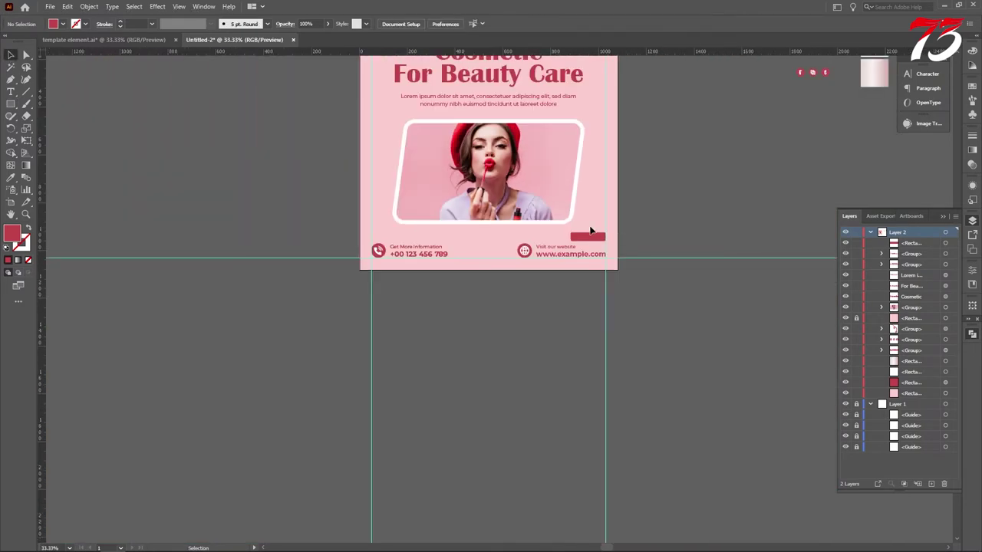
{"action": "scroll", "coordinate": [587, 227], "scroll_direction": "up", "scroll_amount": 3}
{"action": "left_click", "coordinate": [482, 198]}
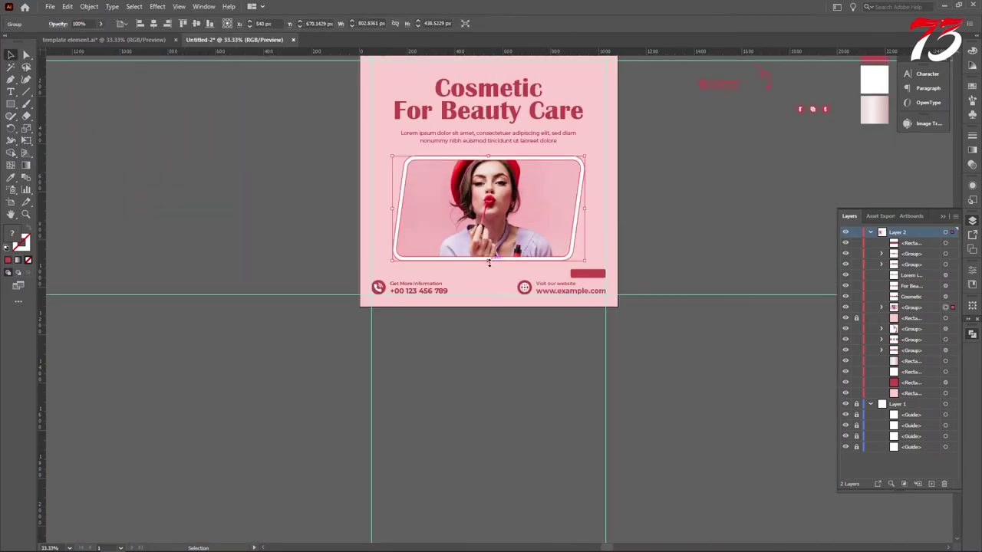
{"action": "left_click_drag", "start_coordinate": [489, 263], "coordinate": [491, 226]}
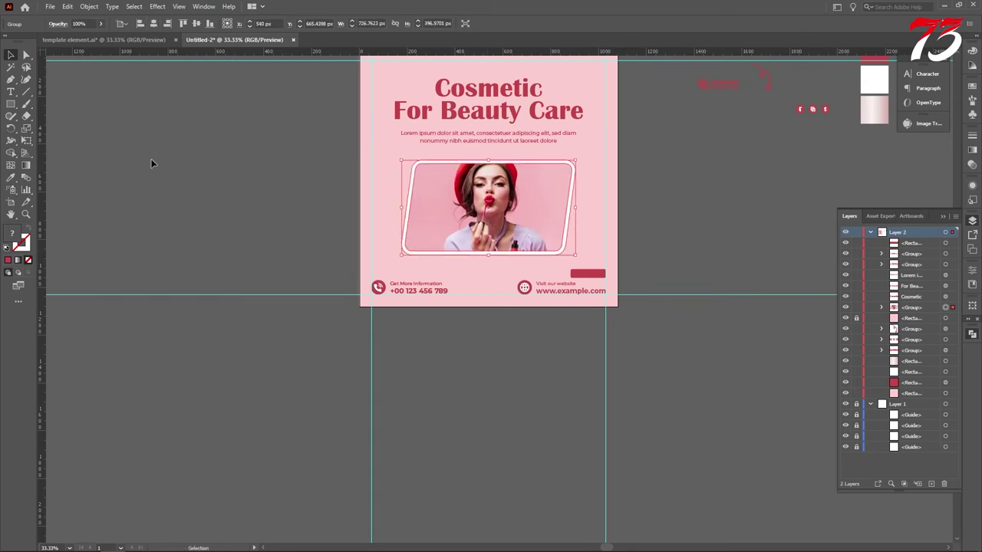
Enlarge the crimson rounded rectangle to about 174 × 41 px and raise it about 20 px along the right margin guide
{"action": "left_click", "coordinate": [588, 274]}
{"action": "scroll", "coordinate": [588, 274], "scroll_direction": "up", "scroll_amount": 3}
{"action": "left_click_drag", "start_coordinate": [527, 263], "coordinate": [507, 260]}
{"action": "left_click_drag", "start_coordinate": [574, 285], "coordinate": [570, 263]}
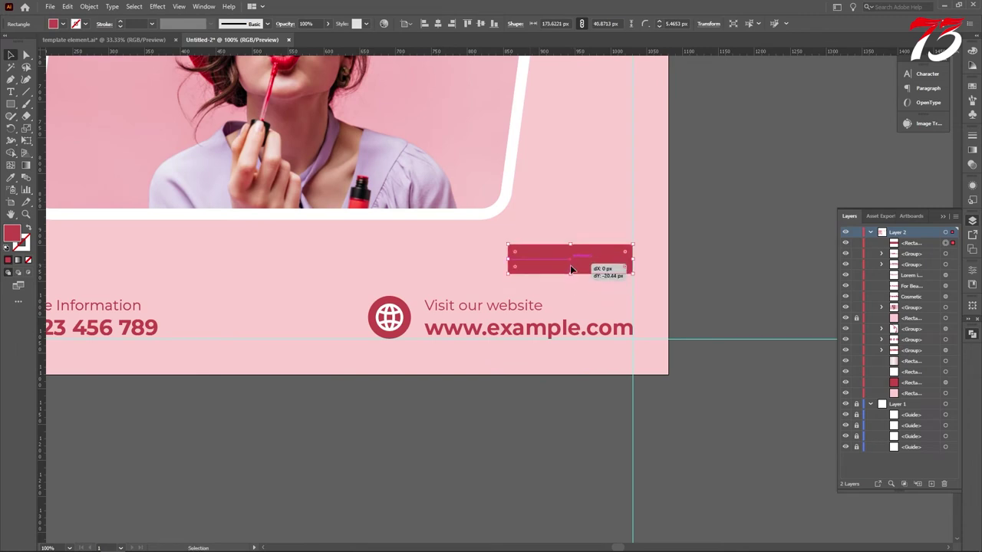
Add the text "BOOK NOW" near the crimson rounded rectangle
{"action": "key", "text": "ctrl+shift+a"}
{"action": "left_click", "coordinate": [12, 91]}
{"action": "scroll", "coordinate": [562, 280], "scroll_direction": "up", "scroll_amount": 4}
{"action": "left_click", "coordinate": [533, 258]}
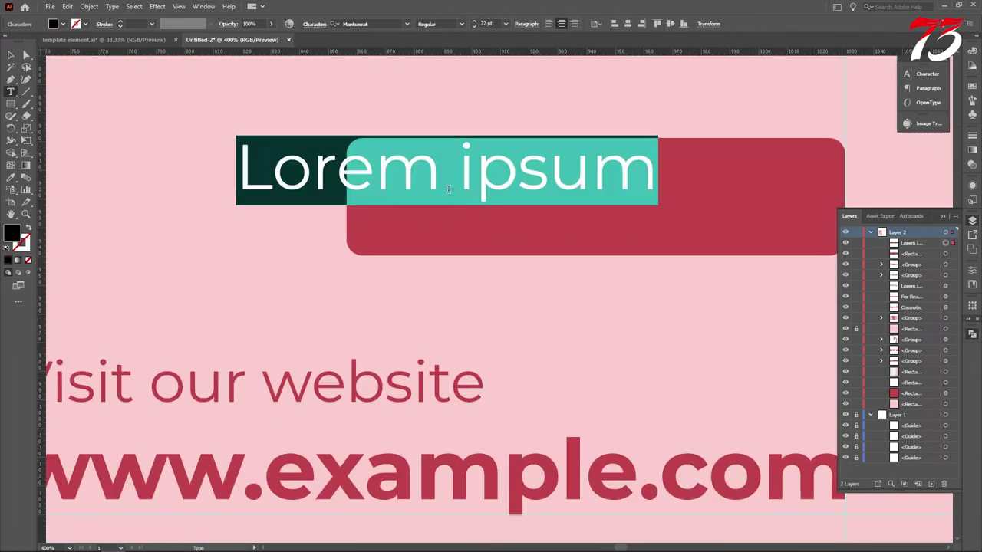
{"action": "type", "text": "B"}
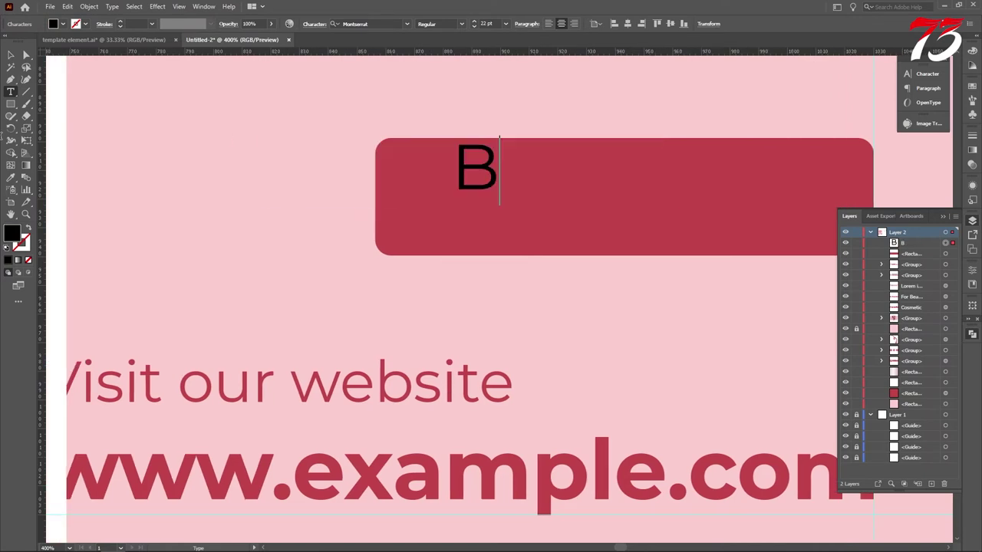
{"action": "type", "text": "OOK NOW"}
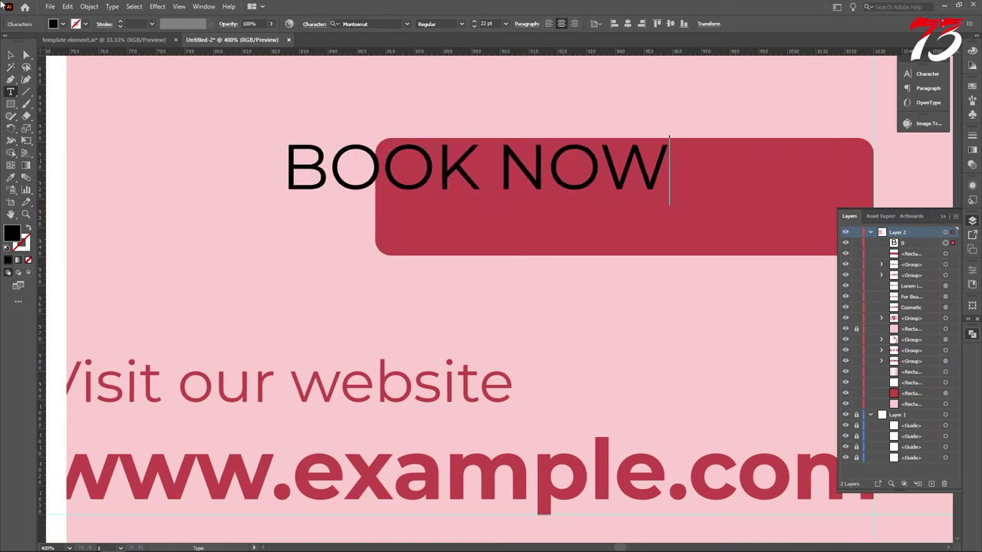
Set the "BOOK NOW" text to Montserrat Bold and move it onto the crimson rounded rectangle
{"action": "left_click", "coordinate": [11, 56]}
{"action": "left_click", "coordinate": [455, 23]}
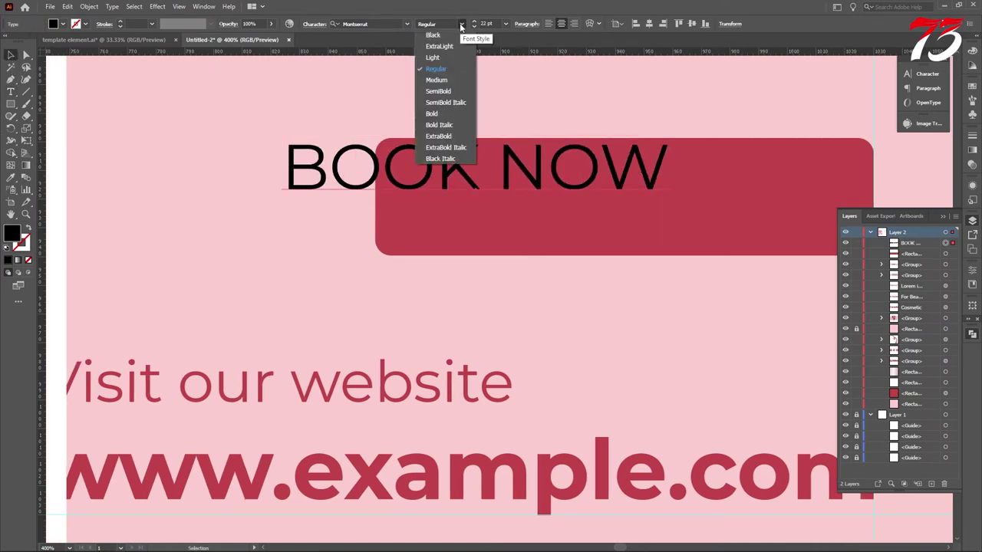
{"action": "left_click", "coordinate": [445, 115]}
{"action": "left_click_drag", "start_coordinate": [370, 176], "coordinate": [526, 196]}
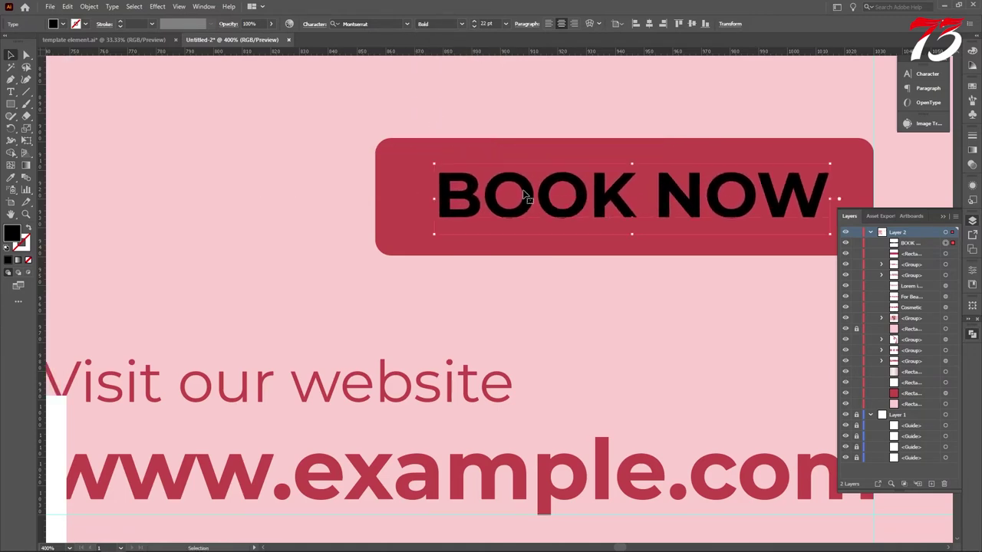
Change the "BOOK NOW" text's fill colour to white (FFFFFF)
{"action": "double_click", "coordinate": [13, 234]}
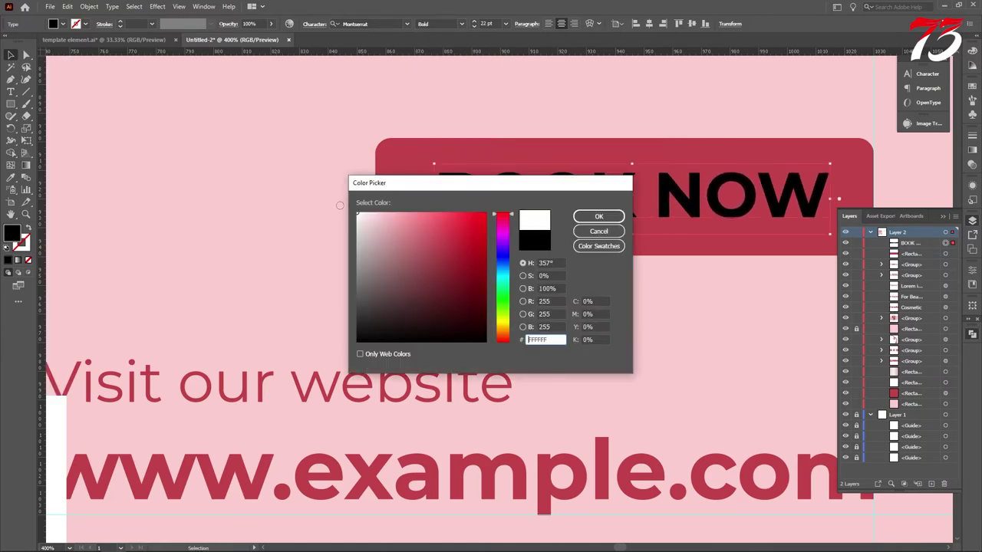
{"action": "left_click", "coordinate": [597, 216]}
{"action": "scroll", "coordinate": [473, 234], "scroll_direction": "down", "scroll_amount": 3}
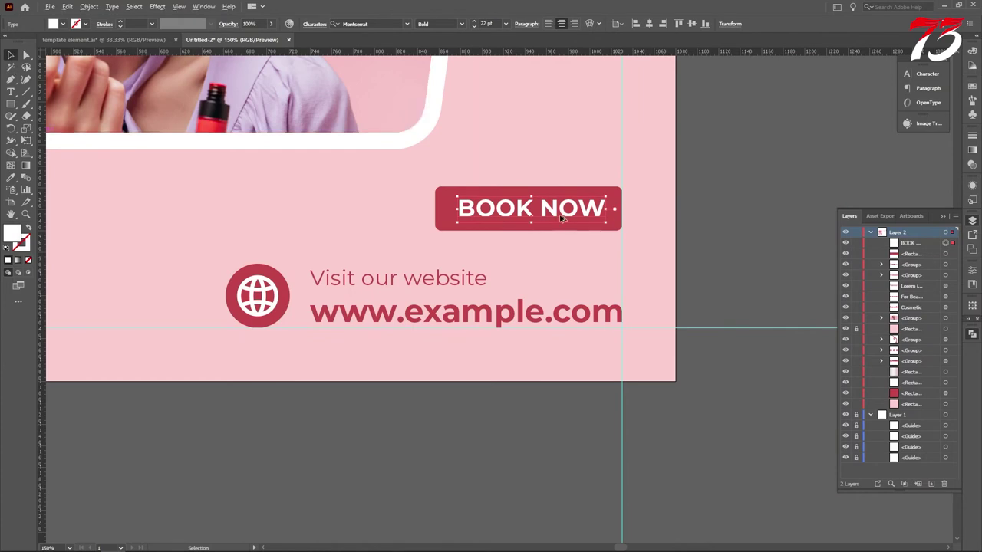
Centre the "BOOK NOW" text and the crimson rounded rectangle on each other horizontally and vertically
{"action": "scroll", "coordinate": [561, 218], "scroll_direction": "up", "scroll_amount": 3}
{"action": "left_click", "coordinate": [468, 232], "text": "shift"}
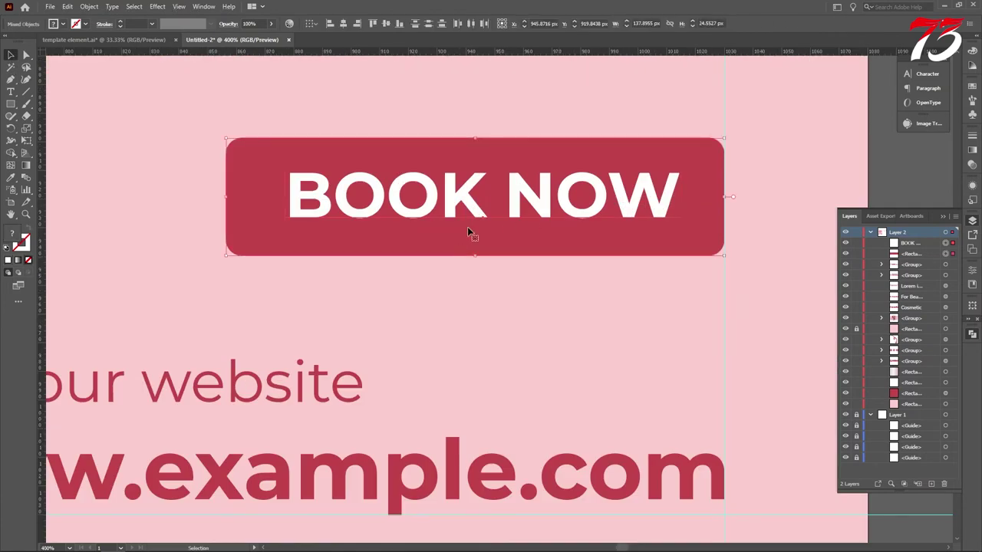
{"action": "left_click", "coordinate": [343, 24]}
{"action": "left_click", "coordinate": [385, 23]}
{"action": "scroll", "coordinate": [389, 71], "scroll_direction": "down", "scroll_amount": 2}
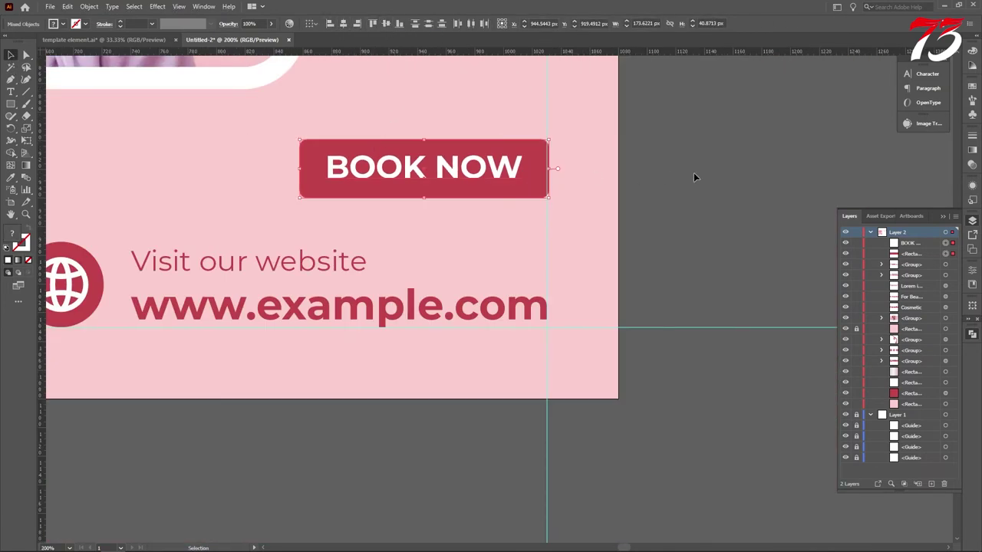
{"action": "left_click", "coordinate": [693, 177]}
Enlarge the "BOOK NOW" text inside its rectangle to about 23.5 pt
{"action": "left_click", "coordinate": [433, 173]}
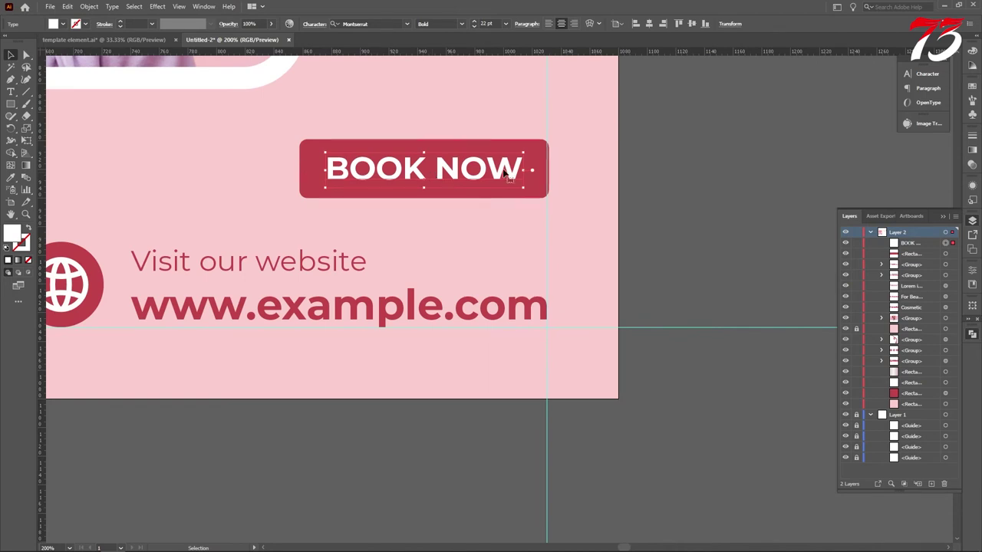
{"action": "scroll", "coordinate": [506, 175], "scroll_direction": "up", "scroll_amount": 2}
{"action": "left_click_drag", "start_coordinate": [516, 172], "coordinate": [568, 182]}
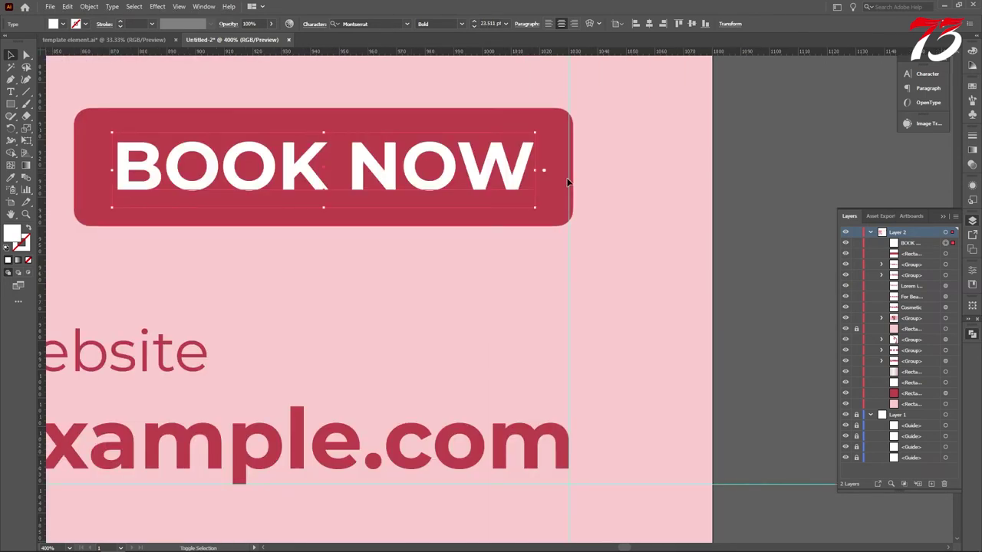
Group the "BOOK NOW" text with its rectangle and shift the group so its right edge meets the right margin guide
{"action": "left_click", "coordinate": [568, 182], "text": "shift"}
{"action": "key", "text": "ctrl+g"}
{"action": "key", "text": "Left"}
{"action": "key", "text": "Left"}
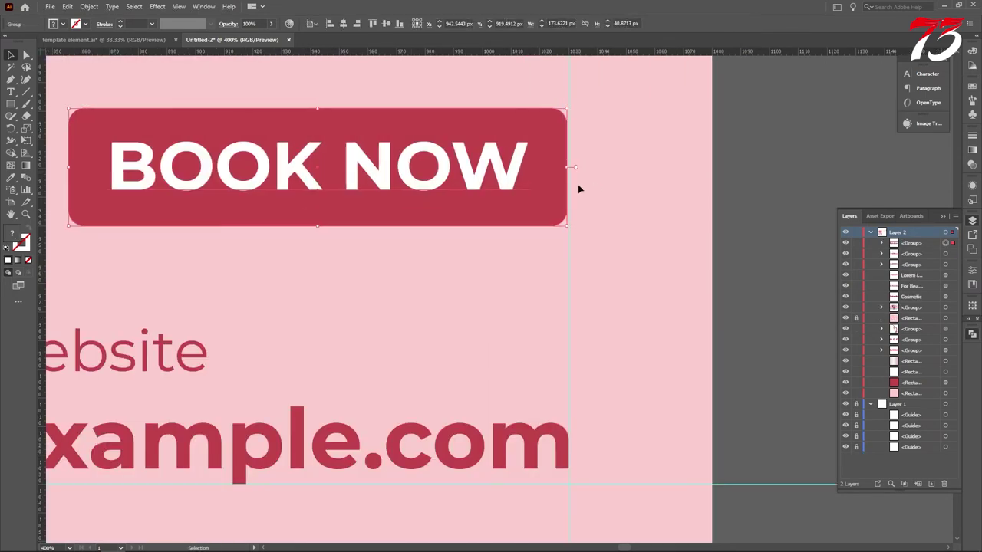
{"action": "scroll", "coordinate": [555, 181], "scroll_direction": "up", "scroll_amount": 4}
{"action": "left_click_drag", "start_coordinate": [564, 183], "coordinate": [571, 184]}
{"action": "scroll", "coordinate": [572, 194], "scroll_direction": "down", "scroll_amount": 9}
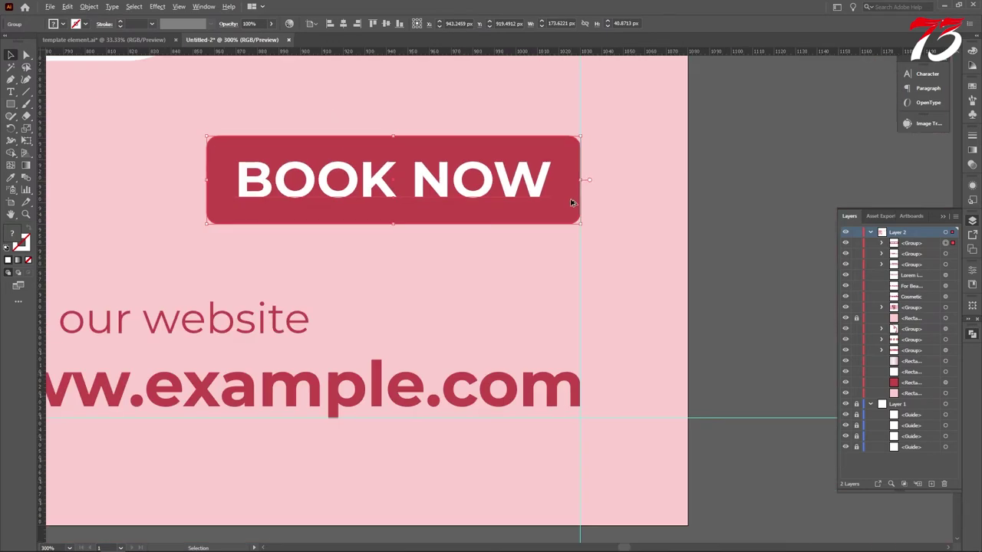
{"action": "left_click", "coordinate": [685, 201]}
{"action": "scroll", "coordinate": [500, 197], "scroll_direction": "down", "scroll_amount": 4}
Place the crimson curly arrow on the artboard, pointing down at the "BOOK NOW" button, and bring it to the front
{"action": "scroll", "coordinate": [514, 192], "scroll_direction": "up", "scroll_amount": 3}
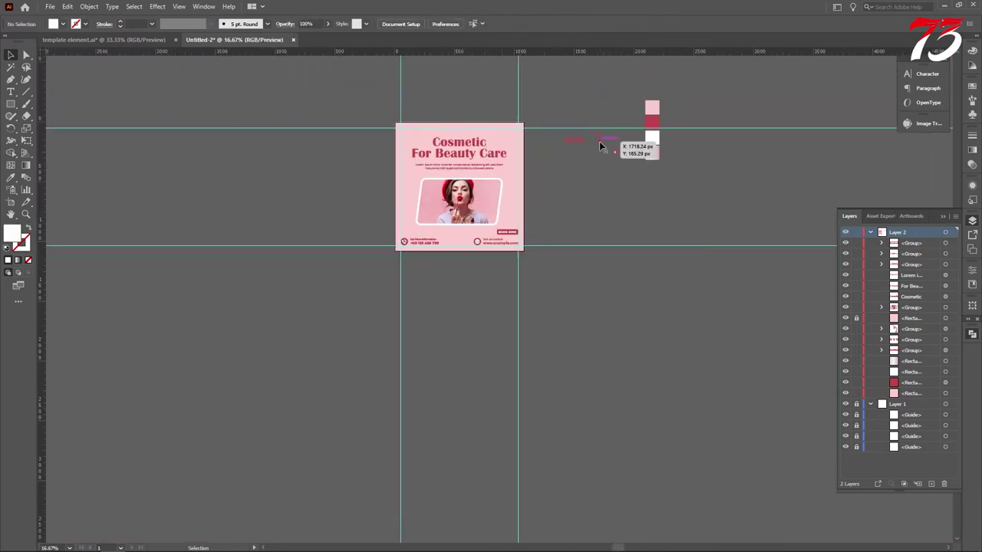
{"action": "left_click_drag", "start_coordinate": [599, 141], "coordinate": [525, 261]}
{"action": "scroll", "coordinate": [510, 222], "scroll_direction": "up", "scroll_amount": 5}
{"action": "right_click", "coordinate": [514, 207]}
{"action": "mouse_move", "coordinate": [568, 347]}
{"action": "left_click", "coordinate": [635, 351]}
{"action": "scroll", "coordinate": [513, 222], "scroll_direction": "down", "scroll_amount": 2}
{"action": "scroll", "coordinate": [513, 224], "scroll_direction": "up", "scroll_amount": 2}
{"action": "left_click", "coordinate": [514, 230]}
Draw a circle about 149 px in diameter over the right edge of the photo frame, above the curly arrow
{"action": "right_click", "coordinate": [11, 106]}
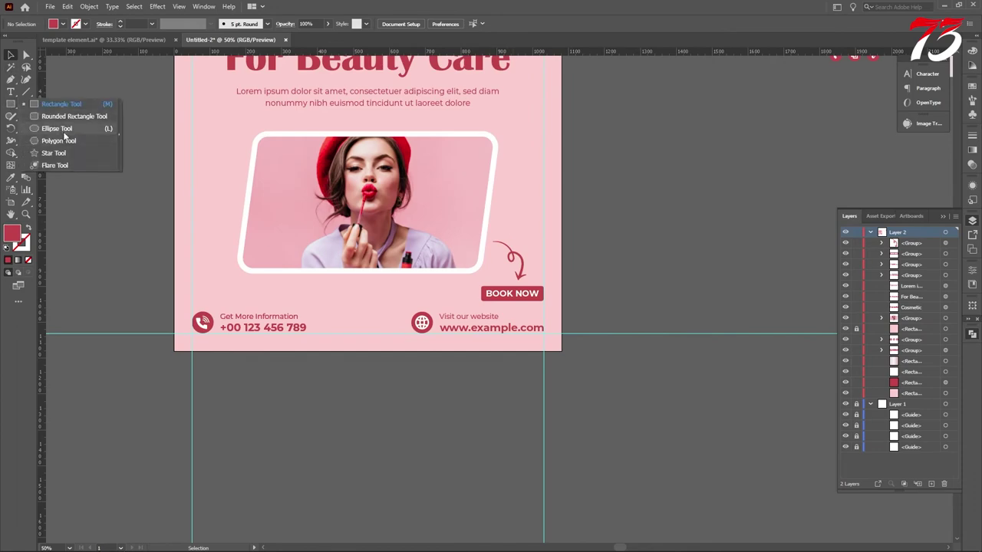
{"action": "left_click", "coordinate": [64, 130]}
{"action": "scroll", "coordinate": [485, 170], "scroll_direction": "up", "scroll_amount": 3}
{"action": "left_click_drag", "start_coordinate": [495, 241], "coordinate": [576, 321]}
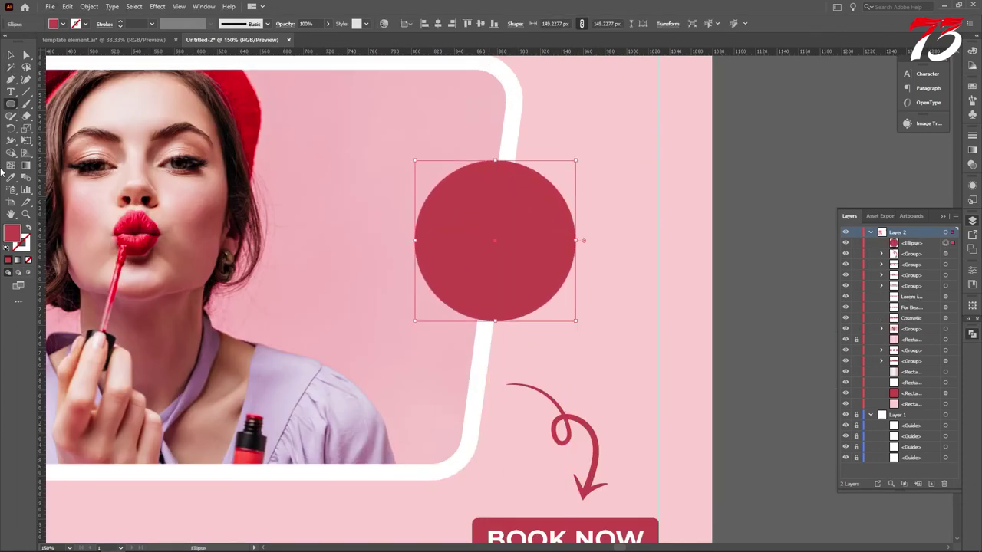
Fill the circle on the photo frame with the artboard background's light pink using the Eyedropper
{"action": "left_click", "coordinate": [13, 179]}
{"action": "scroll", "coordinate": [323, 184], "scroll_direction": "down", "scroll_amount": 2}
{"action": "scroll", "coordinate": [399, 175], "scroll_direction": "up", "scroll_amount": 1}
{"action": "left_click", "coordinate": [456, 162]}
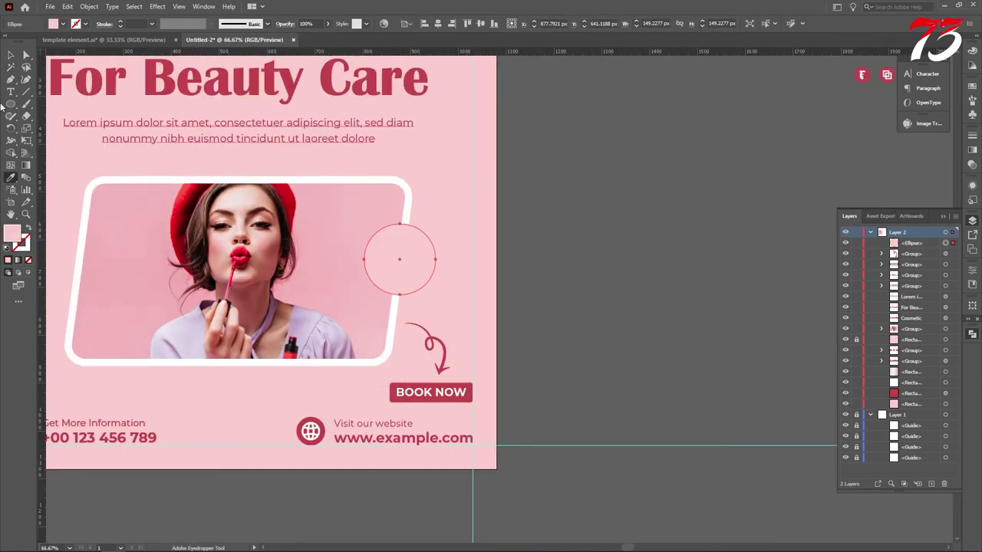
Copy the pink circle in place in front and enlarge the copy from its centre to about 182 px
{"action": "left_click", "coordinate": [12, 58]}
{"action": "scroll", "coordinate": [410, 268], "scroll_direction": "up", "scroll_amount": 3}
{"action": "key", "text": "ctrl+c"}
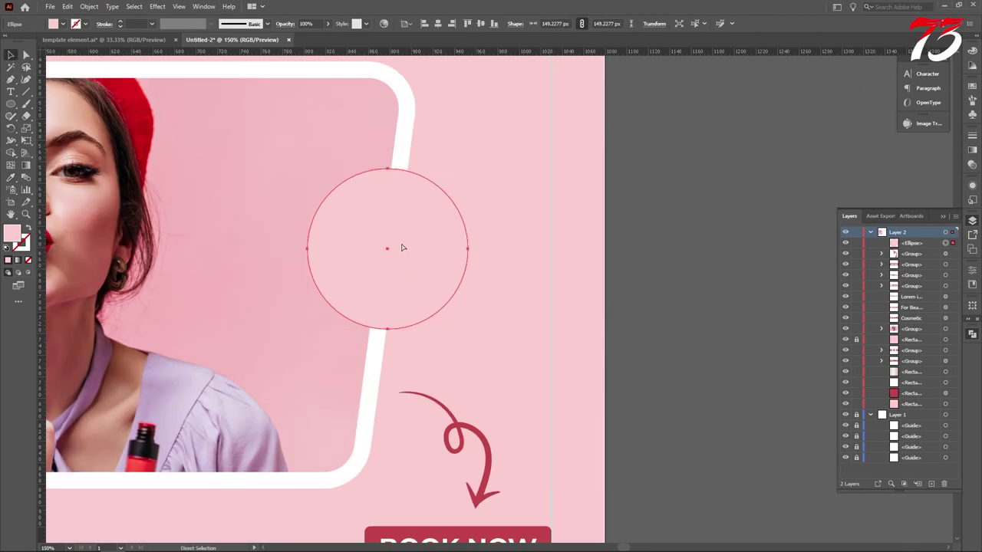
{"action": "key", "text": "ctrl+f"}
{"action": "left_click_drag", "start_coordinate": [468, 263], "coordinate": [486, 252]}
Fill the larger circle with the silver-pink gradient sampled from the gradient swatch beside the artboard
{"action": "key", "text": "i"}
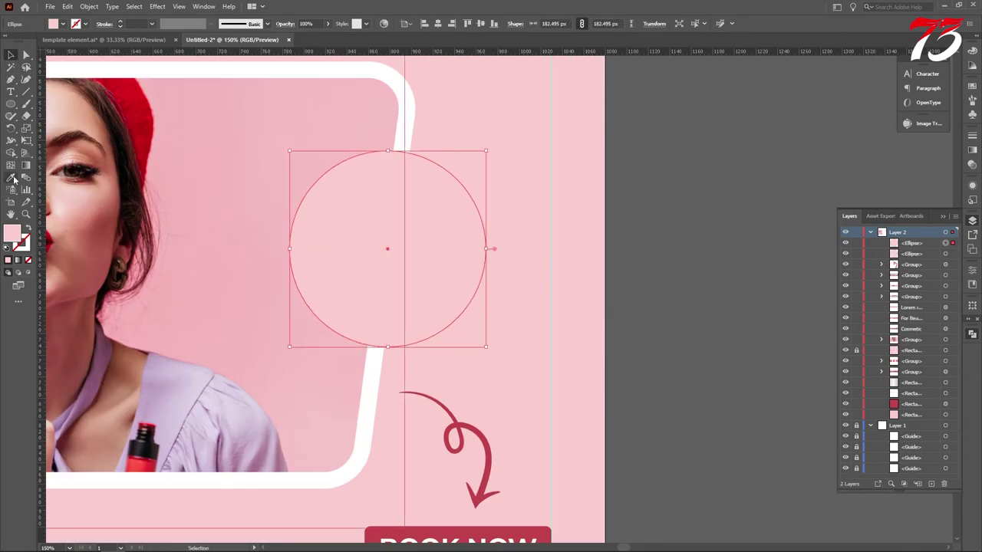
{"action": "key", "text": "ctrl+minus"}
{"action": "key", "text": "ctrl+minus"}
{"action": "key", "text": "ctrl+minus"}
{"action": "scroll", "coordinate": [614, 166], "scroll_direction": "up", "scroll_amount": 2}
{"action": "left_click", "coordinate": [875, 123]}
{"action": "left_click", "coordinate": [12, 55]}
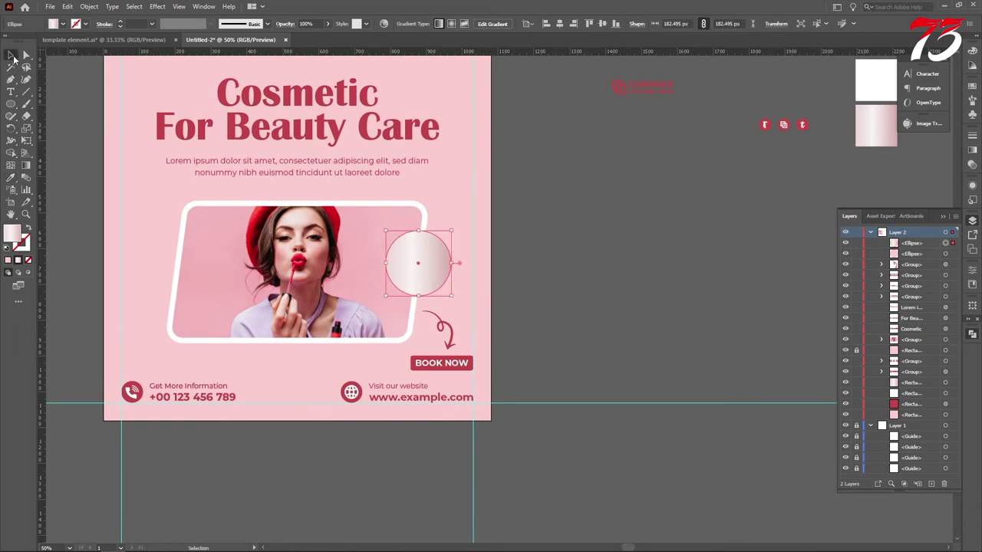
Send the gradient circle behind the pink circle and shrink it from its centre to about 164 px
{"action": "scroll", "coordinate": [416, 204], "scroll_direction": "up", "scroll_amount": 6}
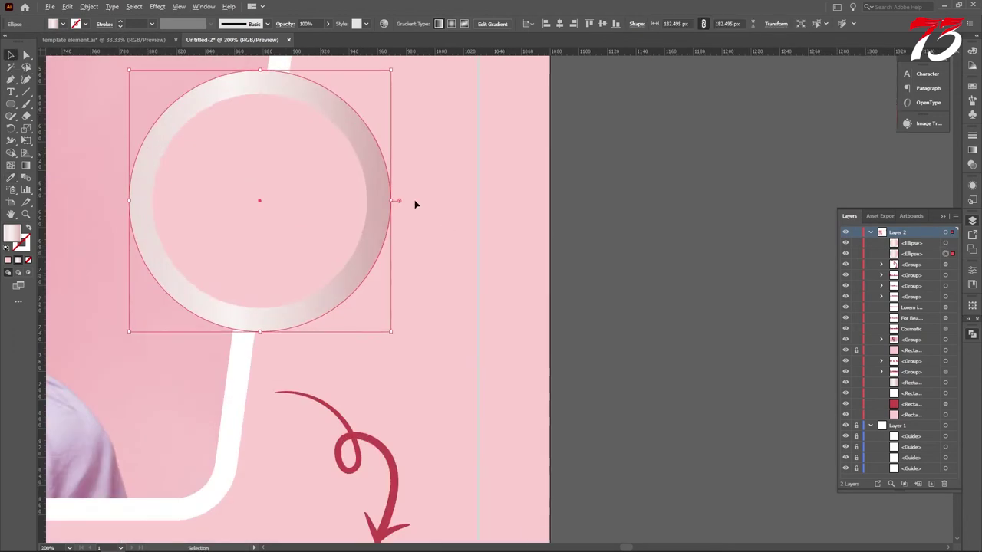
{"action": "left_click_drag", "start_coordinate": [405, 209], "coordinate": [394, 209]}
{"action": "scroll", "coordinate": [445, 220], "scroll_direction": "down", "scroll_amount": 3}
{"action": "scroll", "coordinate": [423, 220], "scroll_direction": "up", "scroll_amount": 3}
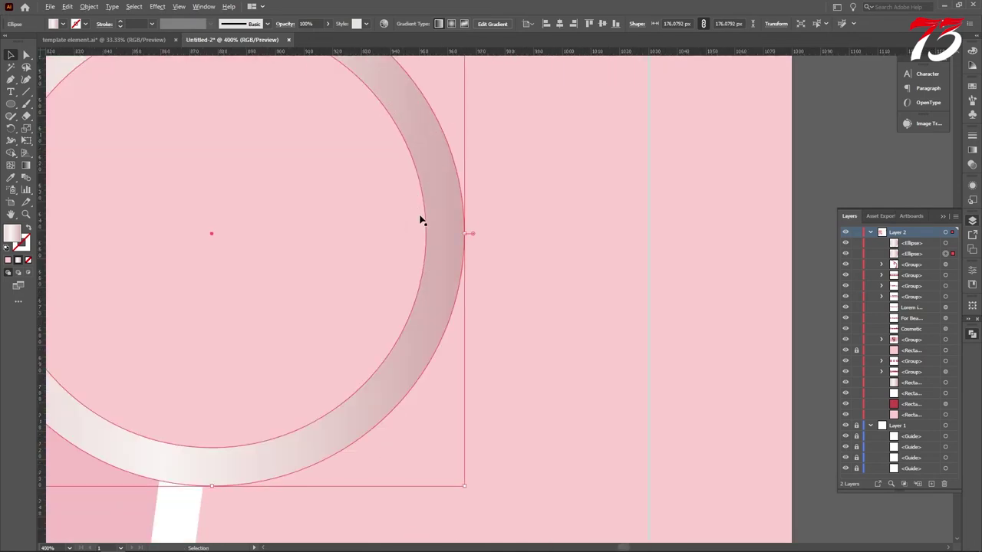
{"action": "left_click_drag", "start_coordinate": [464, 232], "coordinate": [449, 231]}
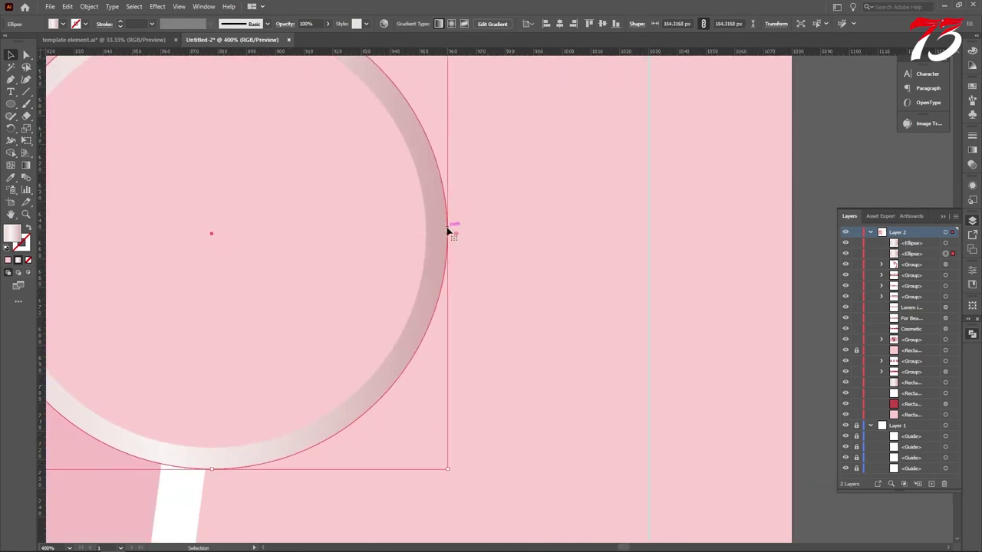
Copy the gradient circle in place, enlarge the copy to about 179 px and send it behind the other circles
{"action": "key", "text": "ctrl+c"}
{"action": "key", "text": "ctrl+f"}
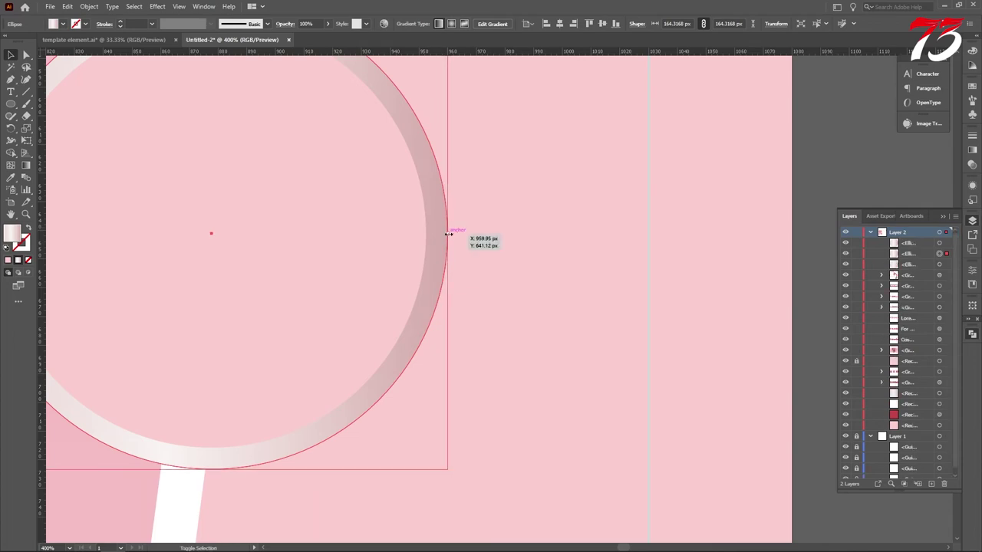
{"action": "left_click_drag", "start_coordinate": [449, 233], "coordinate": [469, 234]}
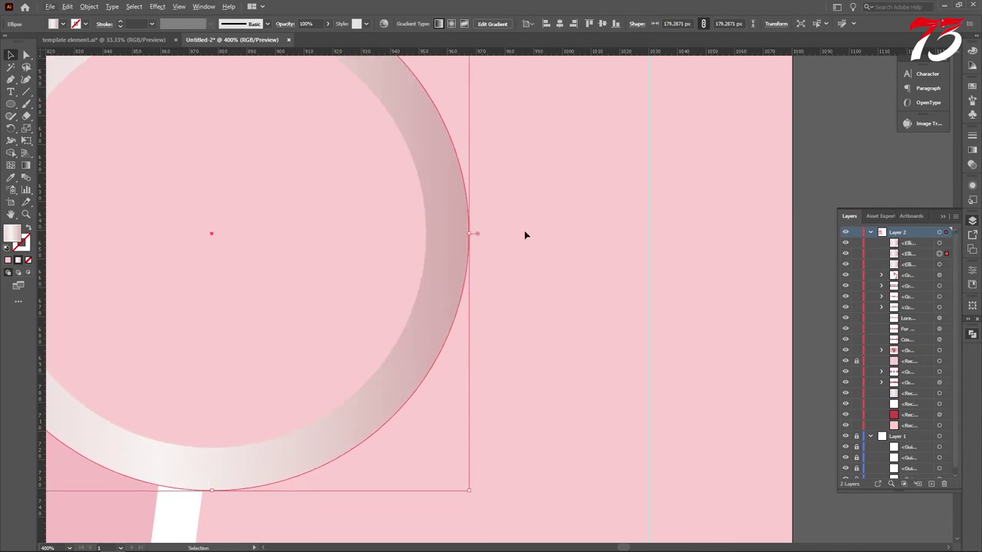
{"action": "key", "text": "a"}
{"action": "key", "text": "v"}
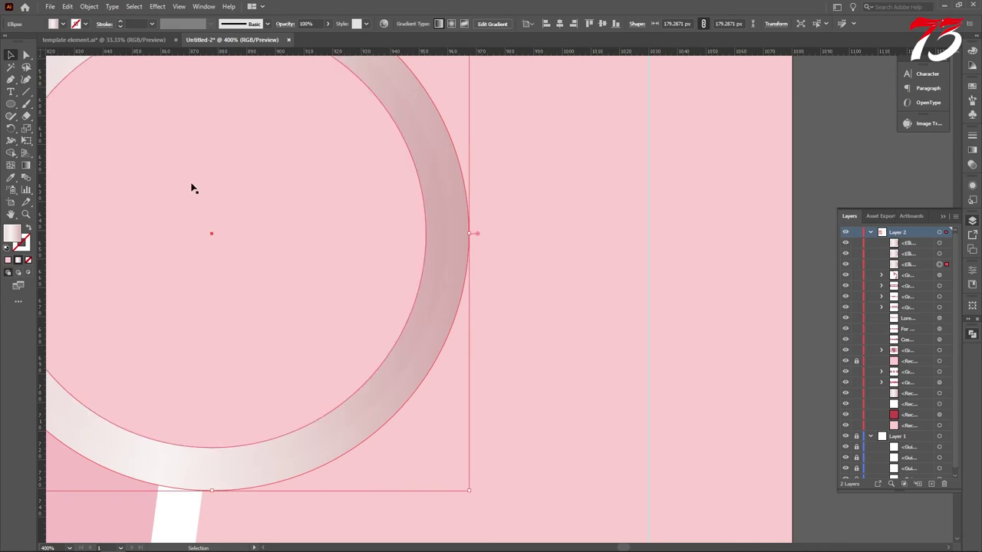
Redirect the outermost circle's gradient diagonally from its upper right to its lower left
{"action": "left_click", "coordinate": [28, 169]}
{"action": "scroll", "coordinate": [547, 240], "scroll_direction": "down", "scroll_amount": 2}
{"action": "scroll", "coordinate": [506, 199], "scroll_direction": "up", "scroll_amount": 1}
{"action": "mouse_move", "coordinate": [454, 149]}
{"action": "left_mouse_down"}
{"action": "mouse_move", "coordinate": [358, 244]}
{"action": "mouse_move", "coordinate": [368, 390]}
{"action": "left_mouse_up"}
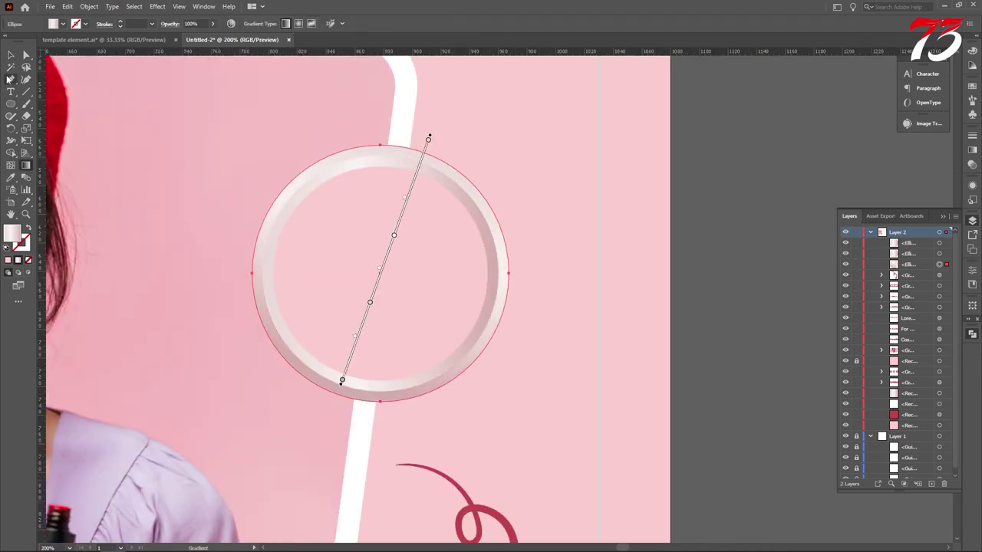
{"action": "left_click", "coordinate": [7, 56]}
{"action": "key", "text": "ctrl+minus"}
{"action": "key", "text": "ctrl+minus"}
{"action": "left_click", "coordinate": [698, 246]}
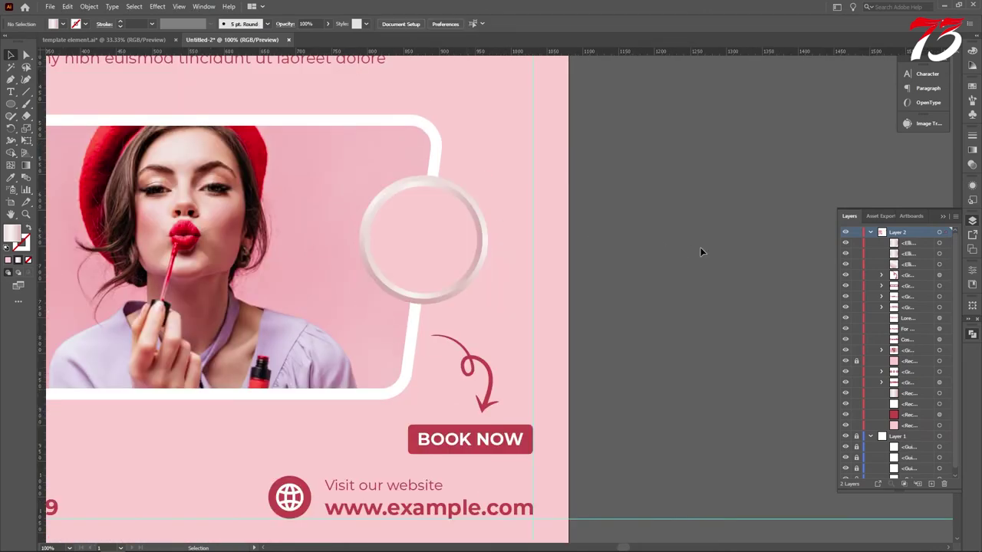
Add the text "UP TO" inside the circular badge
{"action": "key", "text": "ctrl+minus"}
{"action": "left_click", "coordinate": [10, 91]}
{"action": "scroll", "coordinate": [603, 221], "scroll_direction": "down", "scroll_amount": 1}
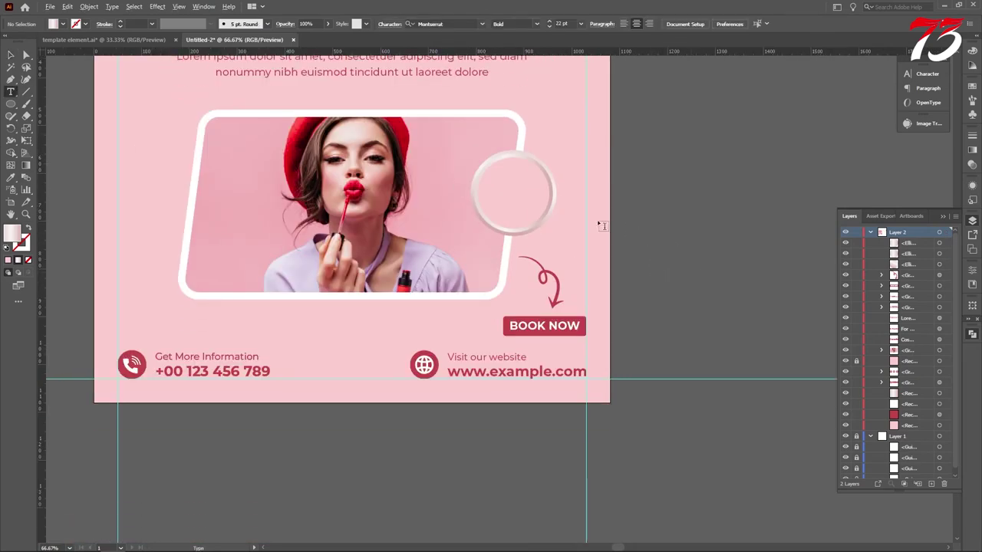
{"action": "key", "text": "ctrl+plus"}
{"action": "key", "text": "ctrl+plus"}
{"action": "key", "text": "ctrl+plus"}
{"action": "left_click", "coordinate": [498, 165]}
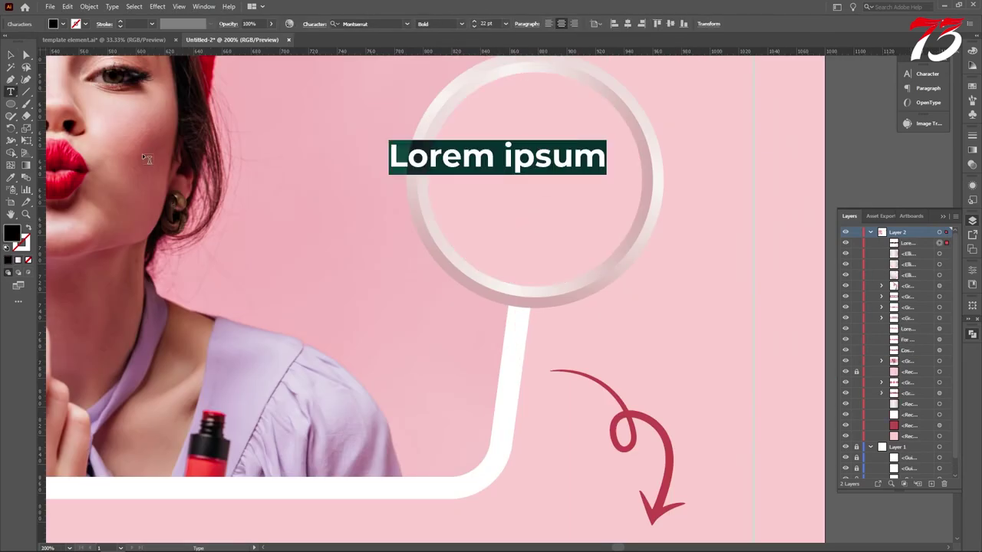
{"action": "type", "text": "UP TO"}
{"action": "key", "text": "Escape"}
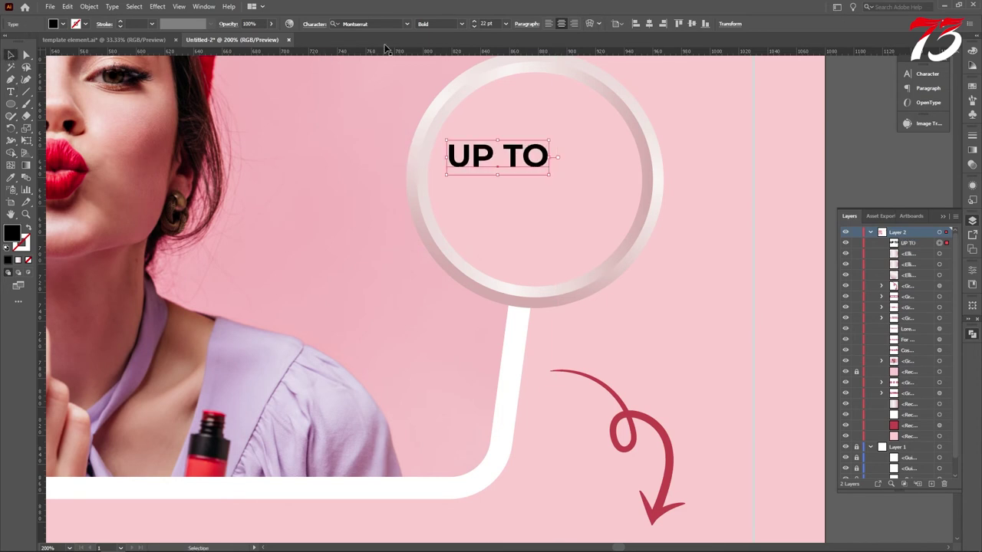
Set "UP TO" in Britannic Bold at about 28 pt in the badge's upper part, coloured with the arrow's crimson
{"action": "left_click", "coordinate": [407, 24]}
{"action": "left_click", "coordinate": [468, 92]}
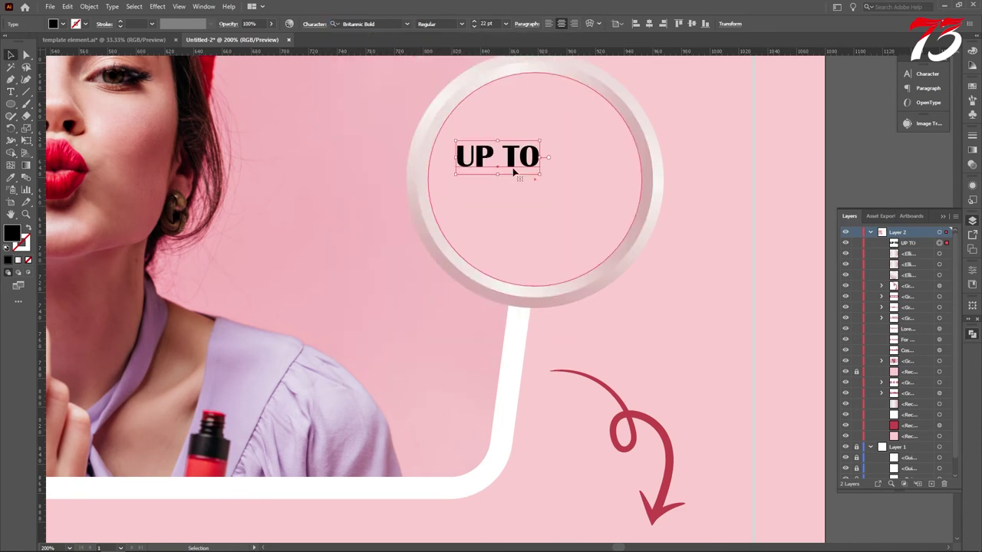
{"action": "left_click_drag", "start_coordinate": [492, 153], "coordinate": [532, 159]}
{"action": "left_click", "coordinate": [10, 177]}
{"action": "left_click", "coordinate": [643, 419]}
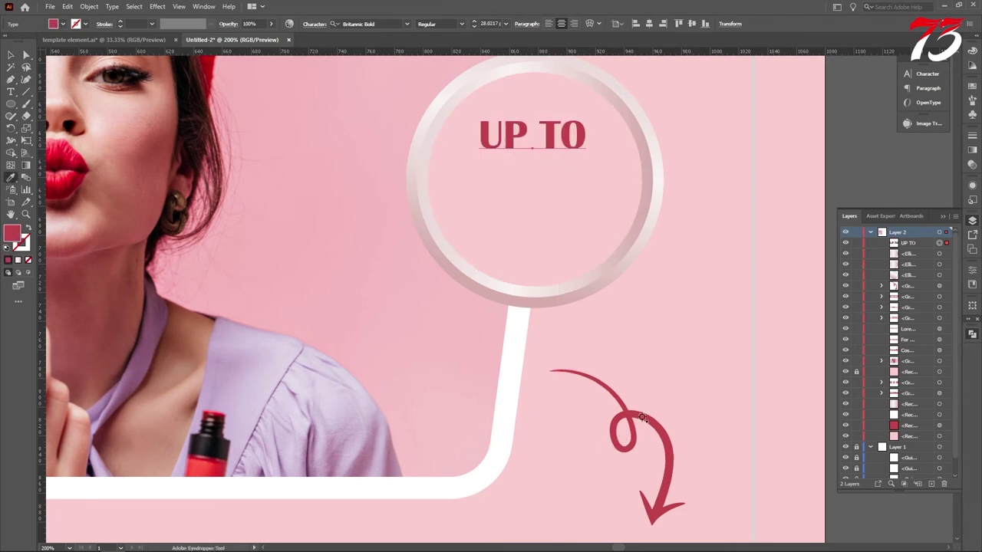
{"action": "key", "text": "v"}
Duplicate "UP TO" below itself and turn the copy into a larger "50%" line across the badge's middle
{"action": "key", "text": "ctrl+equal"}
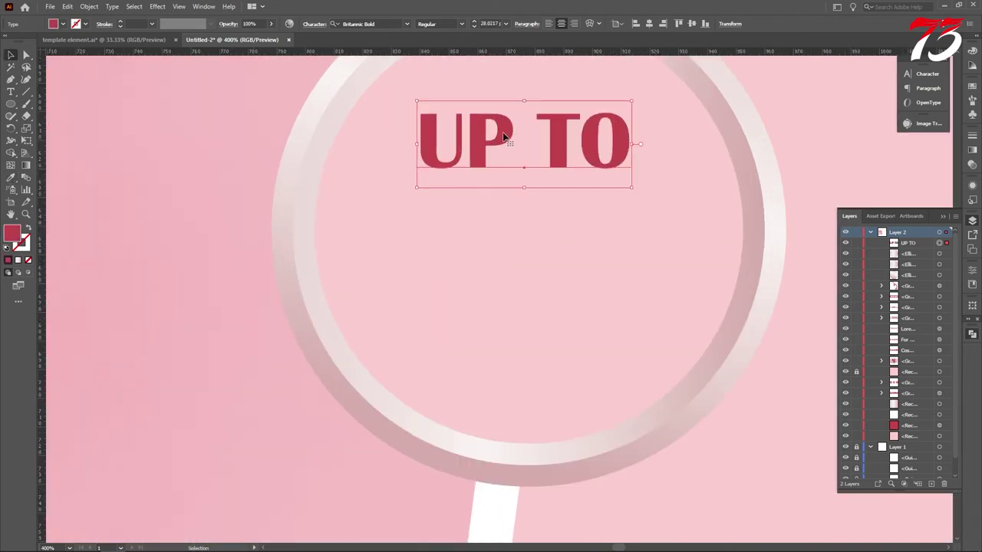
{"action": "left_click_drag", "start_coordinate": [503, 136], "coordinate": [502, 220]}
{"action": "left_click", "coordinate": [9, 92]}
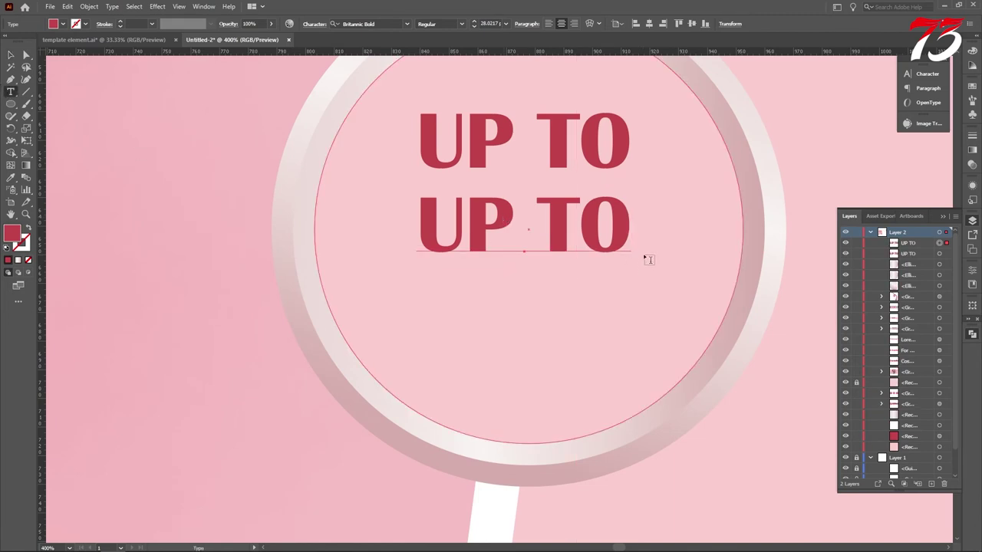
{"action": "left_click_drag", "start_coordinate": [642, 253], "coordinate": [226, 186]}
{"action": "type", "text": "50"}
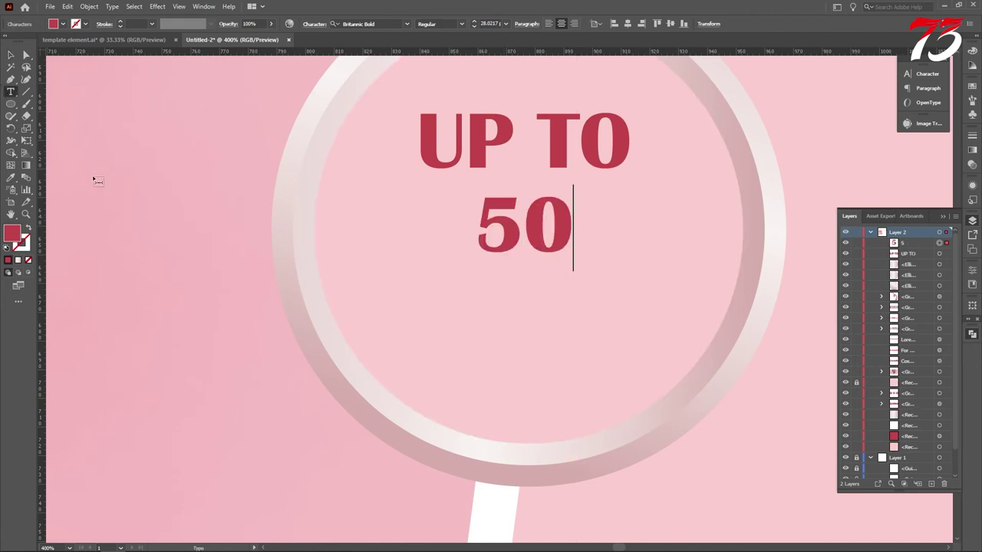
{"action": "type", "text": "%"}
{"action": "left_click", "coordinate": [10, 54]}
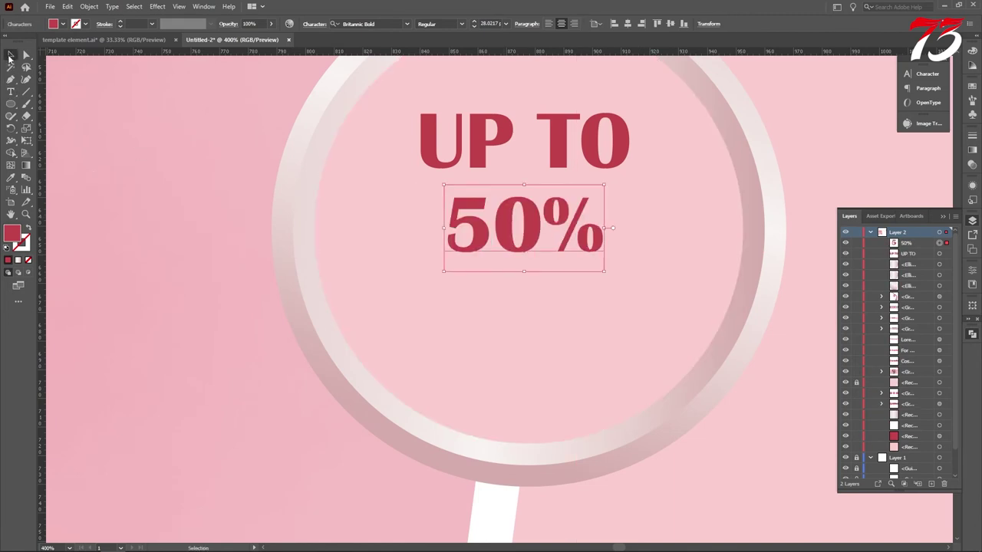
{"action": "left_click_drag", "start_coordinate": [527, 272], "coordinate": [528, 346]}
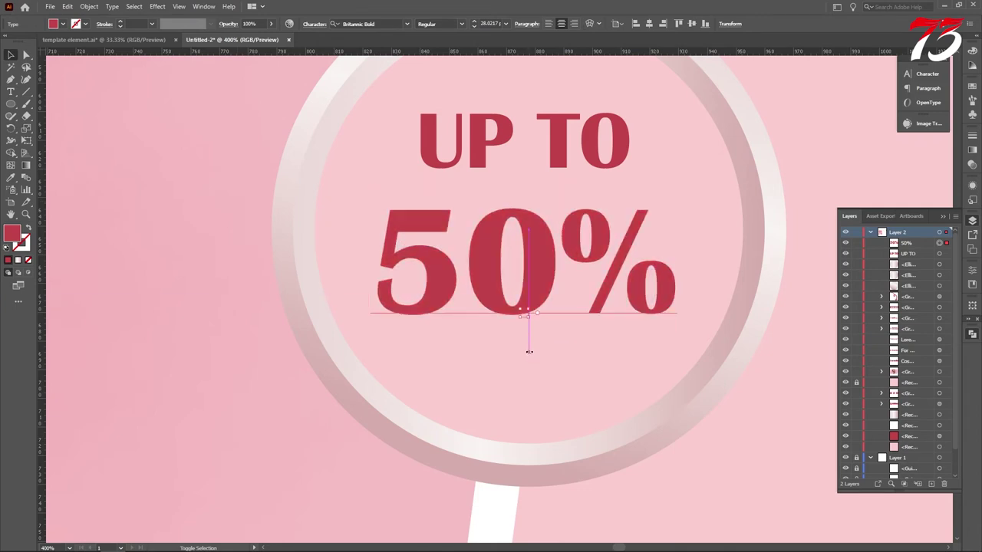
{"action": "left_click_drag", "start_coordinate": [532, 291], "coordinate": [533, 269]}
Duplicate "UP TO" below the "50%" line and change the copy's text to "OFF"
{"action": "left_click", "coordinate": [495, 127]}
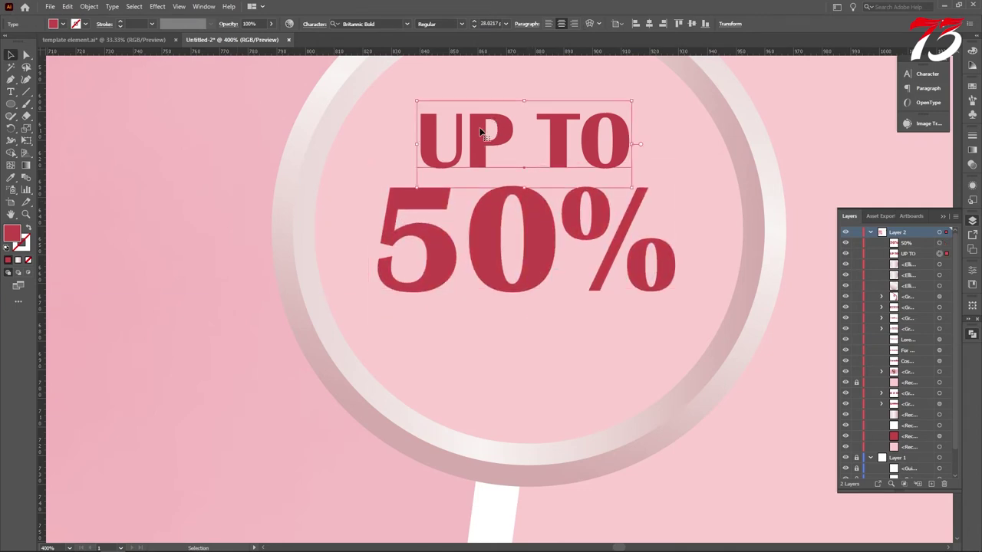
{"action": "left_click_drag", "start_coordinate": [483, 135], "coordinate": [509, 338]}
{"action": "key", "text": "t"}
{"action": "scroll", "coordinate": [471, 295], "scroll_direction": "down", "scroll_amount": 1}
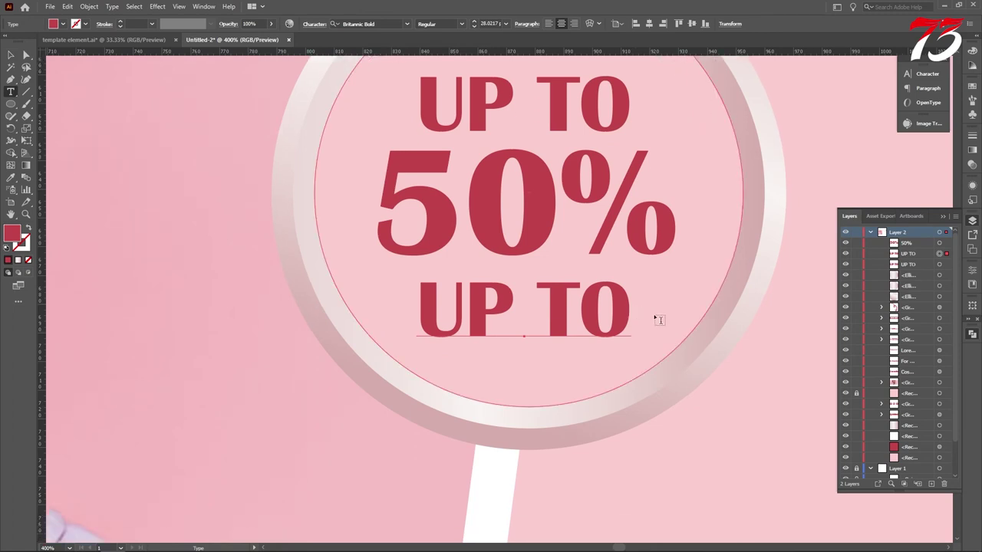
{"action": "left_click", "coordinate": [625, 302]}
{"action": "key", "text": "ctrl+a"}
{"action": "type", "text": "OFF"}
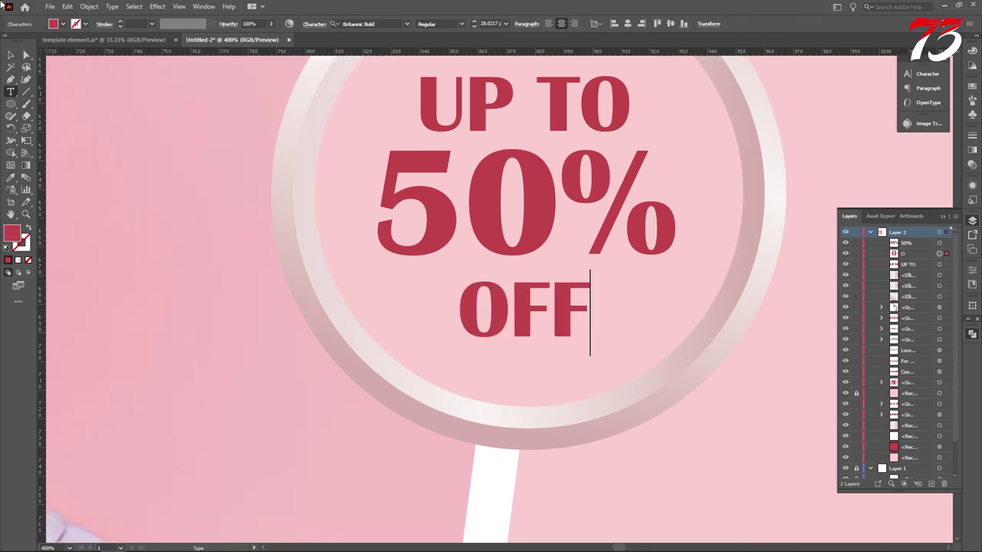
{"action": "left_click", "coordinate": [10, 56]}
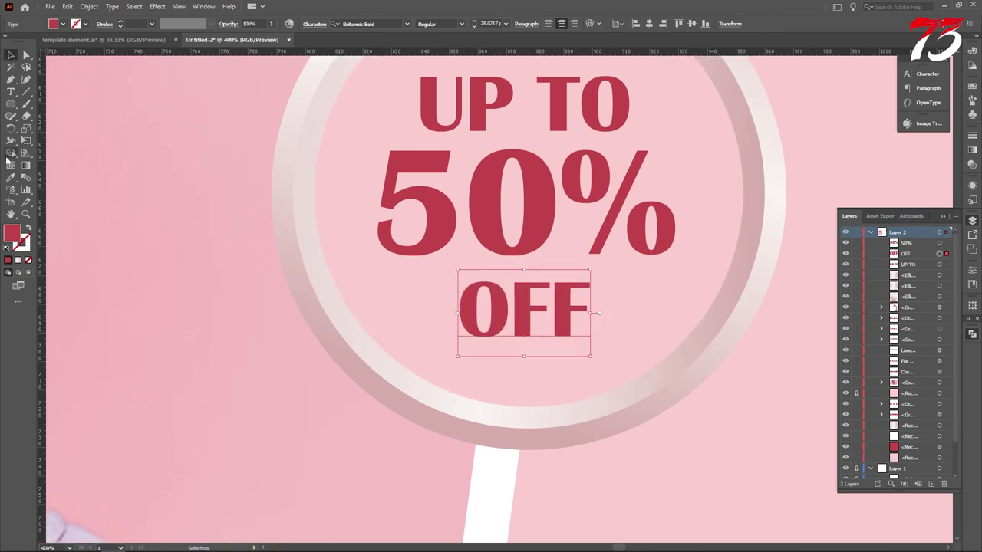
Nudge "UP TO" slightly upward and group it with the "50%" and "OFF" lines
{"action": "left_click", "coordinate": [483, 100]}
{"action": "key", "text": "Up"}
{"action": "key", "text": "Up"}
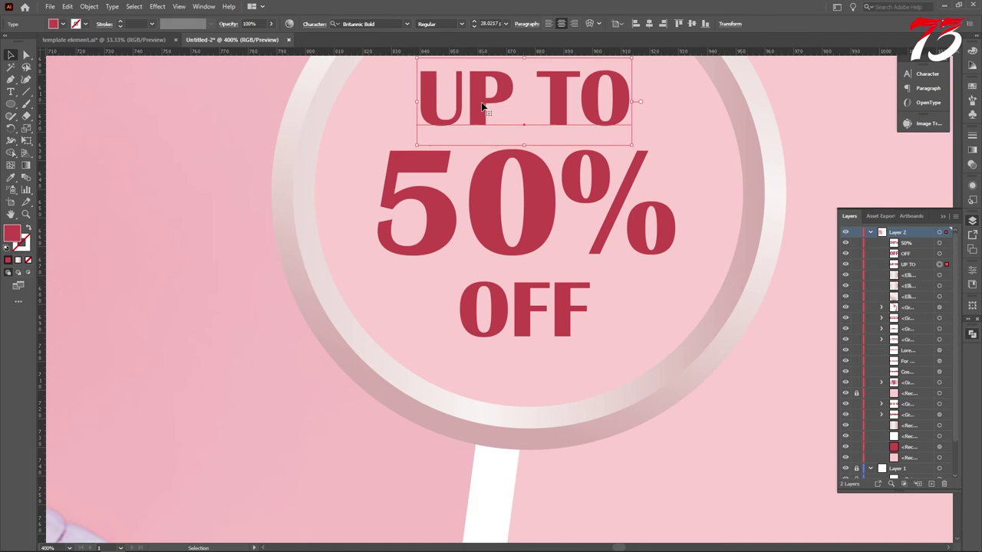
{"action": "left_click", "coordinate": [491, 198], "text": "shift"}
{"action": "left_click", "coordinate": [498, 315], "text": "shift"}
{"action": "key", "text": "ctrl+g"}
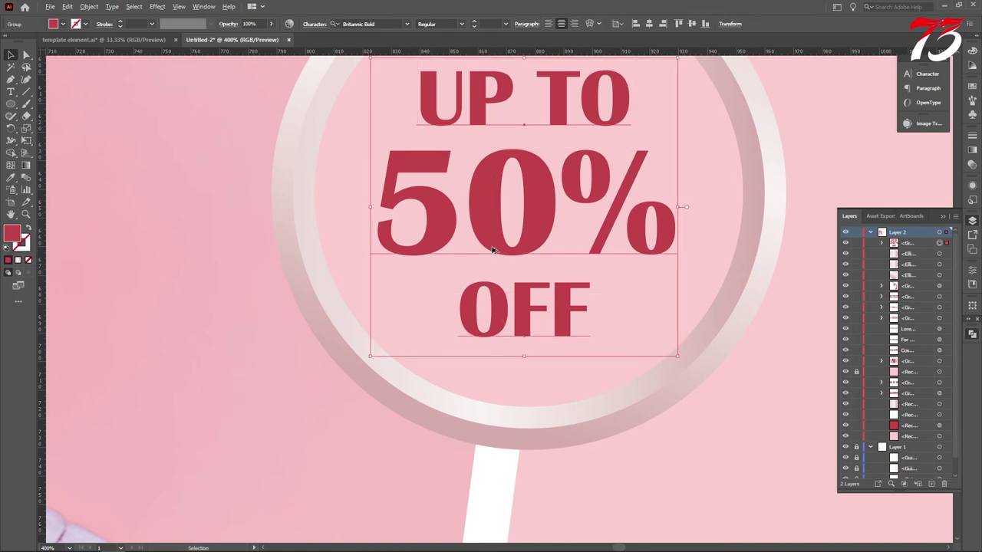
Group the badge circles, centre the text group on them horizontally and vertically, and group everything as one badge
{"action": "scroll", "coordinate": [493, 249], "scroll_direction": "down", "scroll_amount": 2}
{"action": "left_click", "coordinate": [667, 261]}
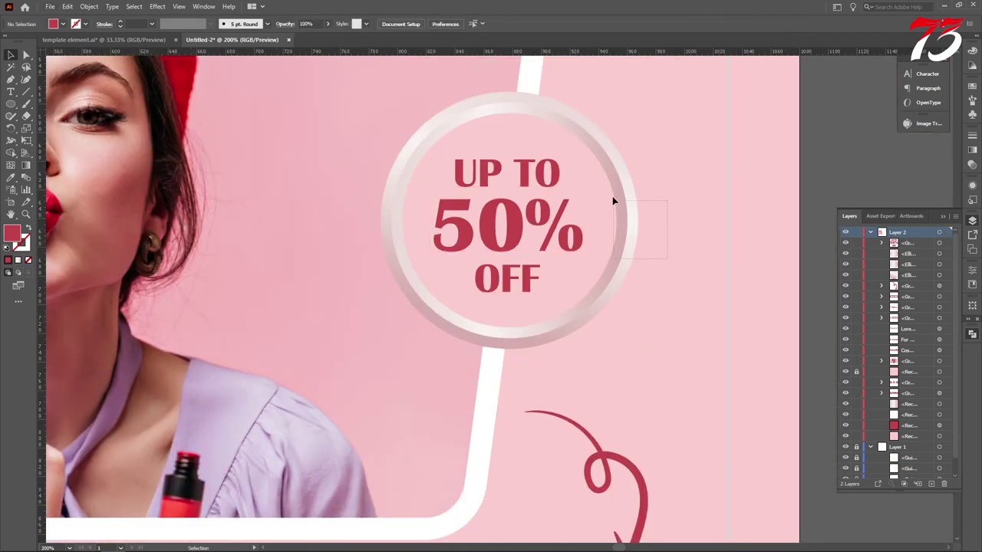
{"action": "left_click_drag", "start_coordinate": [613, 201], "coordinate": [612, 193]}
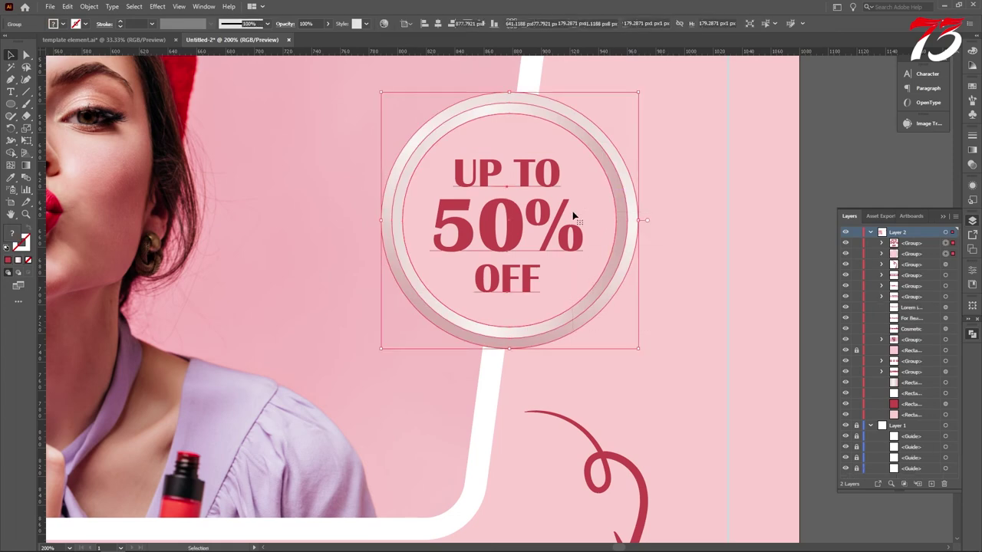
{"action": "left_click", "coordinate": [343, 23]}
{"action": "left_click", "coordinate": [386, 23]}
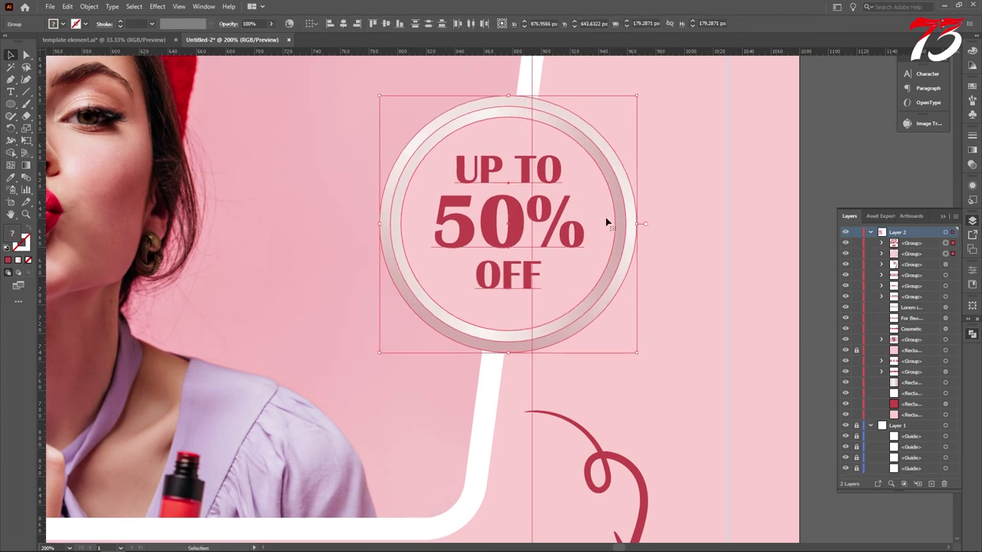
{"action": "key", "text": "ctrl+g"}
{"action": "scroll", "coordinate": [577, 222], "scroll_direction": "down", "scroll_amount": 2}
{"action": "left_click", "coordinate": [643, 228]}
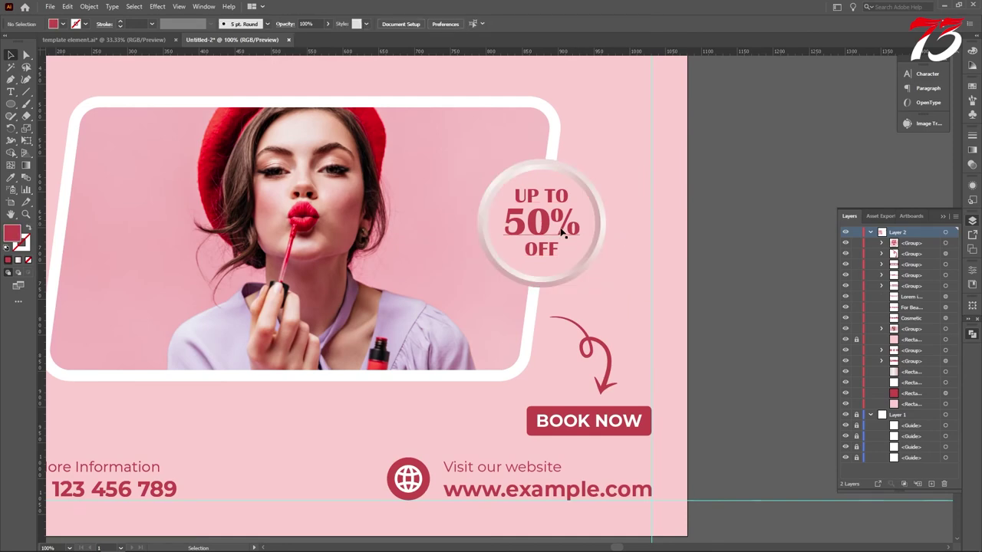
Shrink the grouped discount badge proportionally from its centre on the photo frame's right edge
{"action": "left_click", "coordinate": [562, 233]}
{"action": "left_click_drag", "start_coordinate": [610, 224], "coordinate": [591, 224]}
{"action": "key", "text": "ctrl+shift+a"}
{"action": "scroll", "coordinate": [648, 234], "scroll_direction": "down", "scroll_amount": 3}
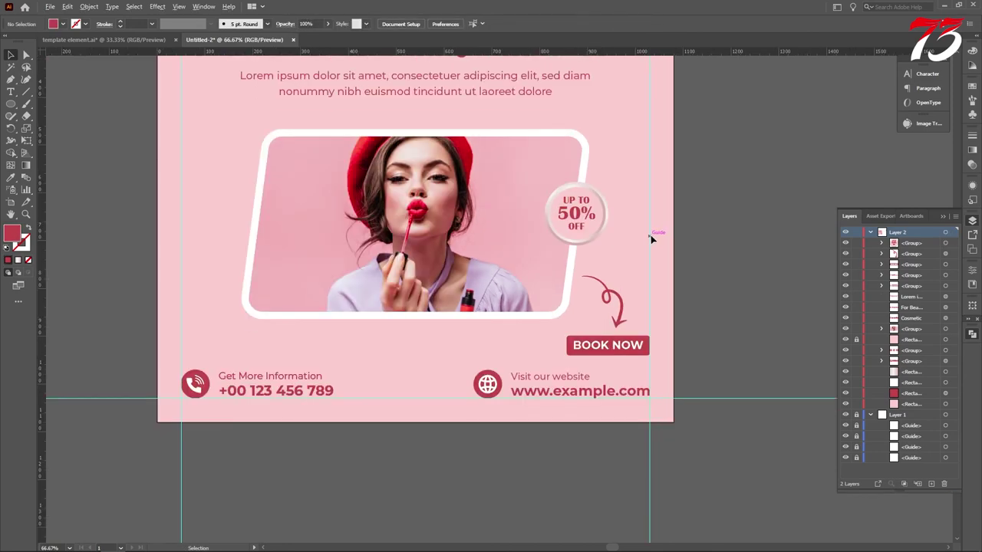
Copy the white chevron, circle, triangle, zigzag and plus decorations from the template element file to the empty area left of the artboard
{"action": "left_click", "coordinate": [137, 42]}
{"action": "scroll", "coordinate": [423, 221], "scroll_direction": "down", "scroll_amount": 2}
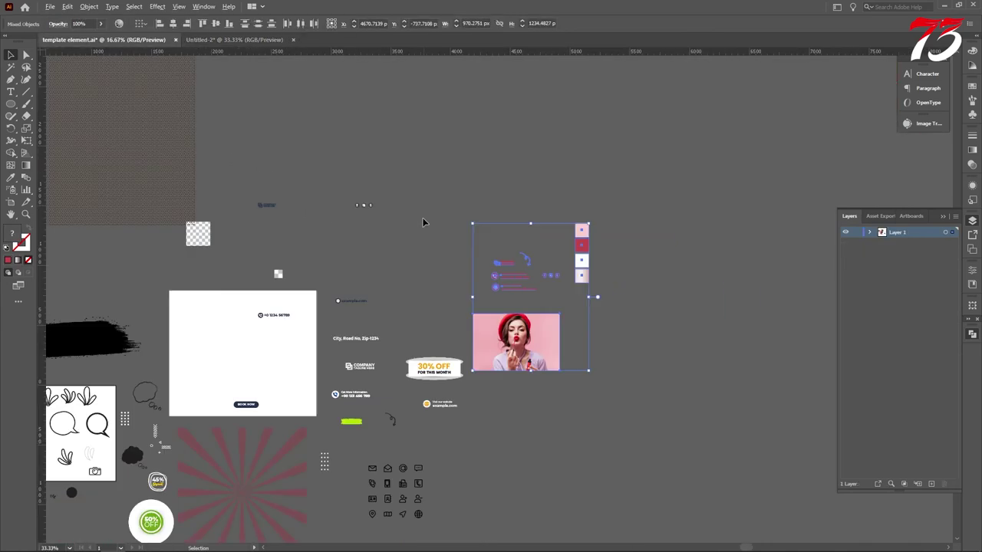
{"action": "scroll", "coordinate": [375, 315], "scroll_direction": "down", "scroll_amount": 3}
{"action": "scroll", "coordinate": [149, 359], "scroll_direction": "up", "scroll_amount": 5}
{"action": "left_click_drag", "start_coordinate": [247, 308], "coordinate": [238, 40]}
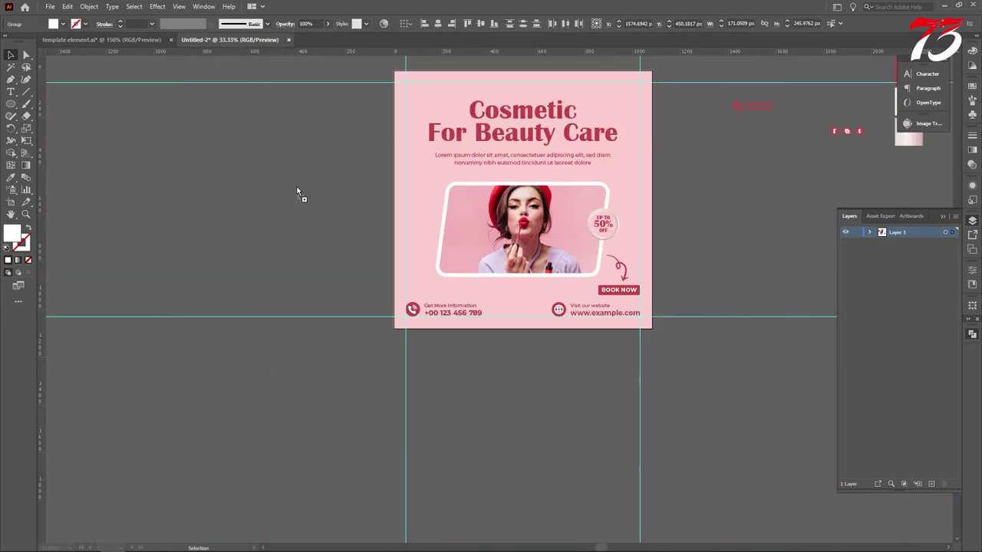
{"action": "left_click_drag", "start_coordinate": [298, 192], "coordinate": [297, 192]}
{"action": "scroll", "coordinate": [265, 295], "scroll_direction": "up", "scroll_amount": 1}
{"action": "left_click", "coordinate": [269, 302]}
{"action": "scroll", "coordinate": [269, 302], "scroll_direction": "up", "scroll_amount": 1}
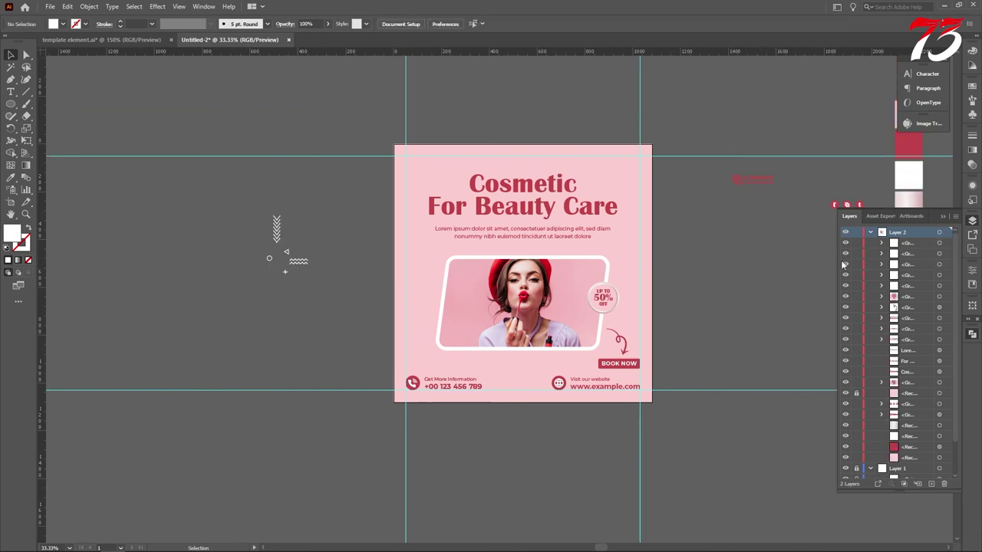
Bring the company logo and social icons to the front and align the logo with the artboard's upper-left margin guides
{"action": "left_click", "coordinate": [785, 200]}
{"action": "right_click", "coordinate": [769, 172]}
{"action": "mouse_move", "coordinate": [802, 289]}
{"action": "left_click", "coordinate": [709, 290]}
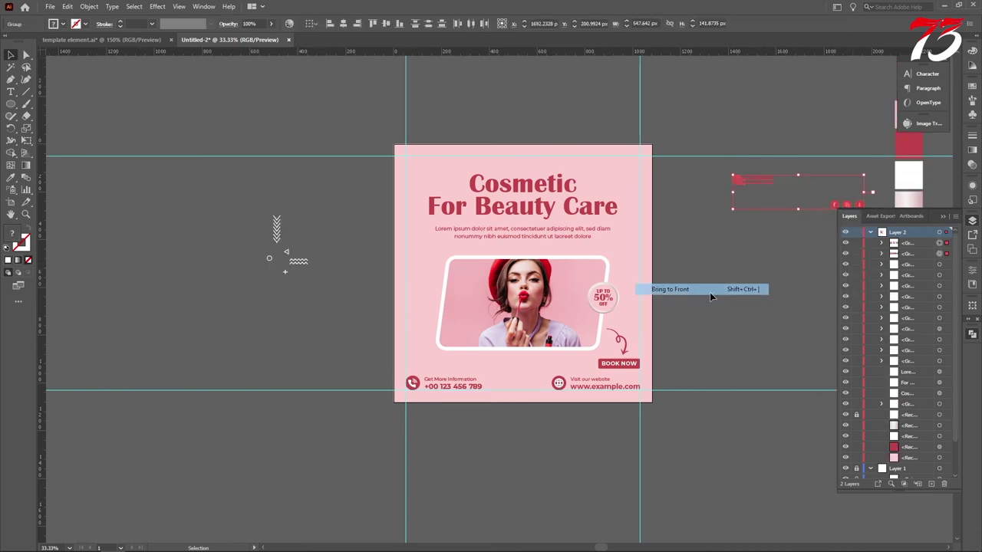
{"action": "left_click_drag", "start_coordinate": [747, 180], "coordinate": [426, 175]}
{"action": "scroll", "coordinate": [410, 157], "scroll_direction": "up", "scroll_amount": 3}
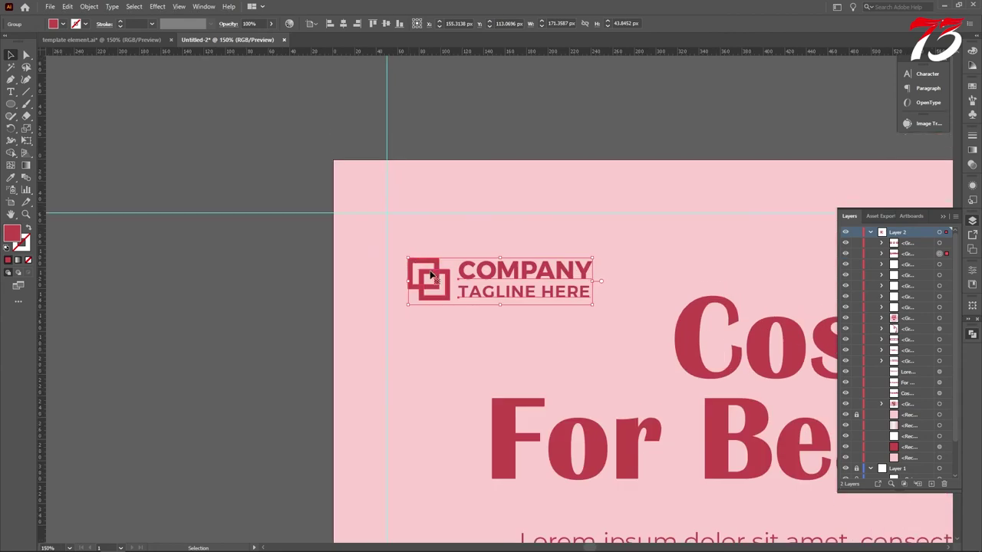
{"action": "left_click_drag", "start_coordinate": [425, 272], "coordinate": [404, 226]}
Place the three social media icons at the artboard's upper-right margin guides, level with the logo
{"action": "scroll", "coordinate": [380, 226], "scroll_direction": "down", "scroll_amount": 5}
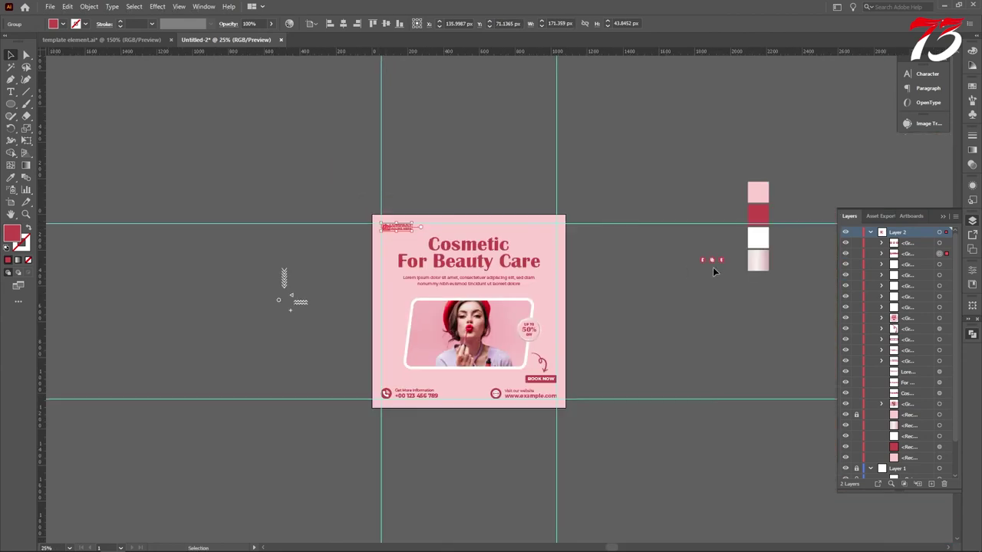
{"action": "left_click_drag", "start_coordinate": [722, 261], "coordinate": [693, 171]}
{"action": "scroll", "coordinate": [549, 233], "scroll_direction": "up", "scroll_amount": 8}
{"action": "scroll", "coordinate": [631, 164], "scroll_direction": "up", "scroll_amount": 4}
{"action": "scroll", "coordinate": [685, 203], "scroll_direction": "down", "scroll_amount": 9}
{"action": "left_click", "coordinate": [448, 155]}
Recolour all the decorative shapes beside the artboard with the crimson sampled from the headline
{"action": "scroll", "coordinate": [625, 161], "scroll_direction": "down", "scroll_amount": 4}
{"action": "scroll", "coordinate": [625, 162], "scroll_direction": "down", "scroll_amount": 2}
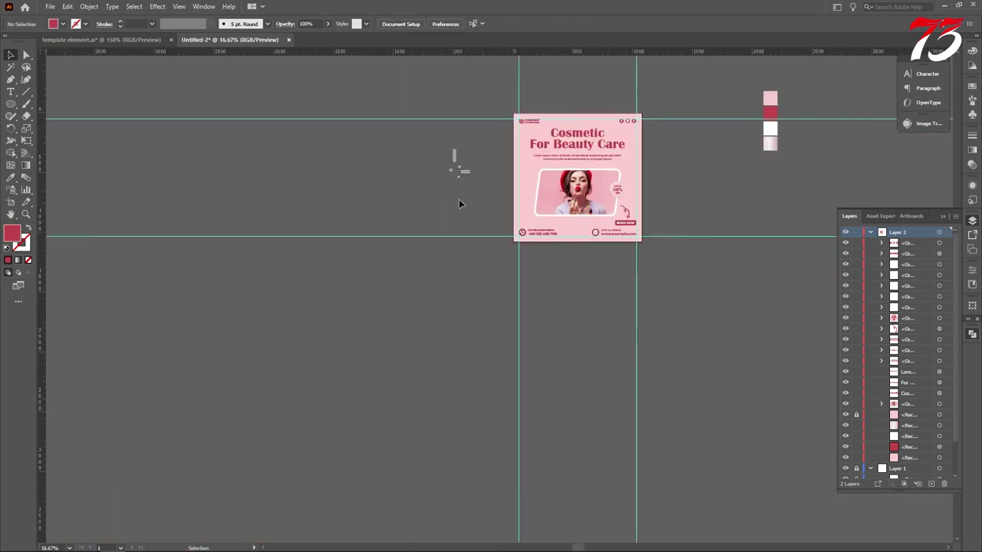
{"action": "scroll", "coordinate": [459, 201], "scroll_direction": "up", "scroll_amount": 3}
{"action": "left_click_drag", "start_coordinate": [395, 69], "coordinate": [499, 166]}
{"action": "left_click", "coordinate": [17, 178]}
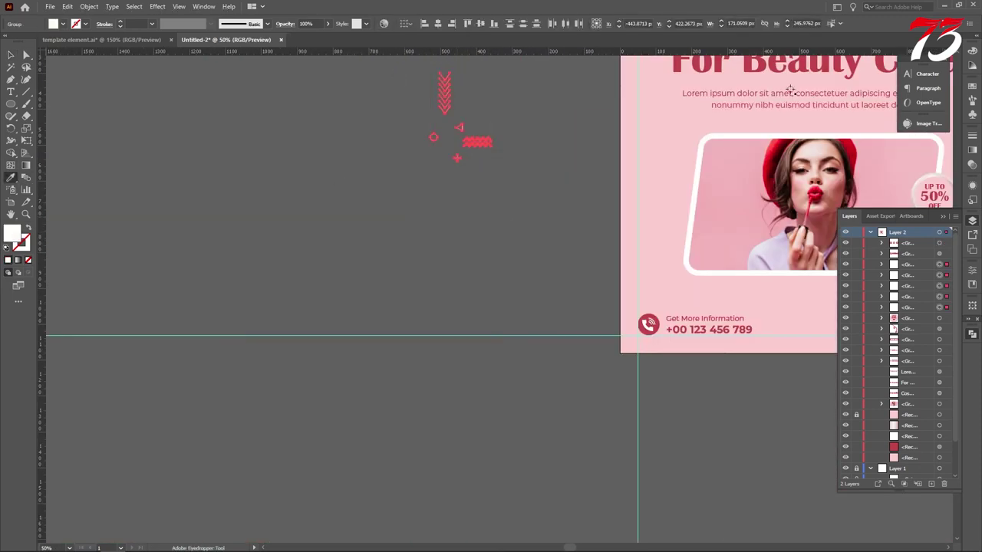
{"action": "left_click", "coordinate": [719, 65]}
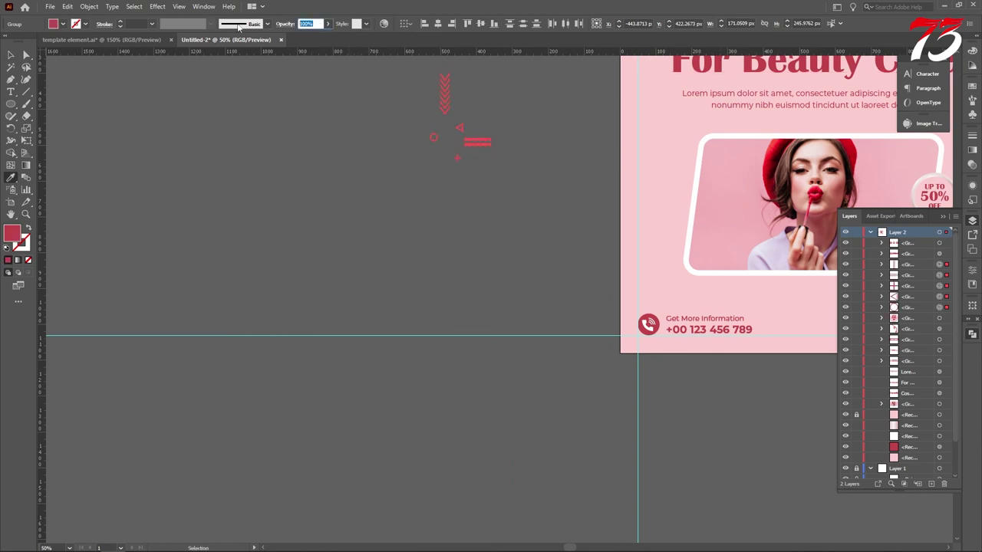
Lower the opacity of the crimson decorative shapes beside the artboard
{"action": "type", "text": "60"}
{"action": "scroll", "coordinate": [250, 31], "scroll_direction": "up", "scroll_amount": 1}
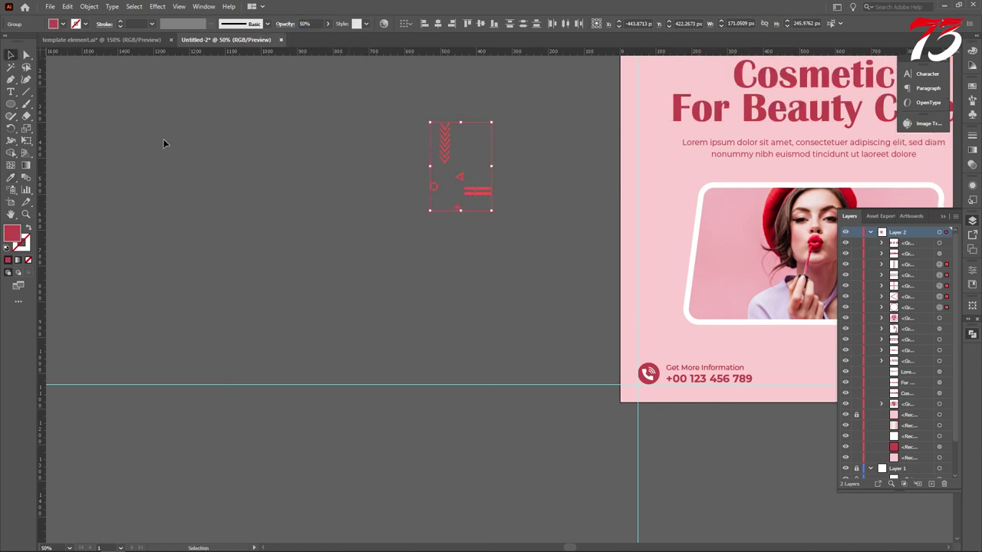
{"action": "left_click", "coordinate": [165, 142]}
{"action": "scroll", "coordinate": [376, 190], "scroll_direction": "down", "scroll_amount": 2}
{"action": "scroll", "coordinate": [381, 193], "scroll_direction": "up", "scroll_amount": 1}
{"action": "scroll", "coordinate": [461, 237], "scroll_direction": "up", "scroll_amount": 2}
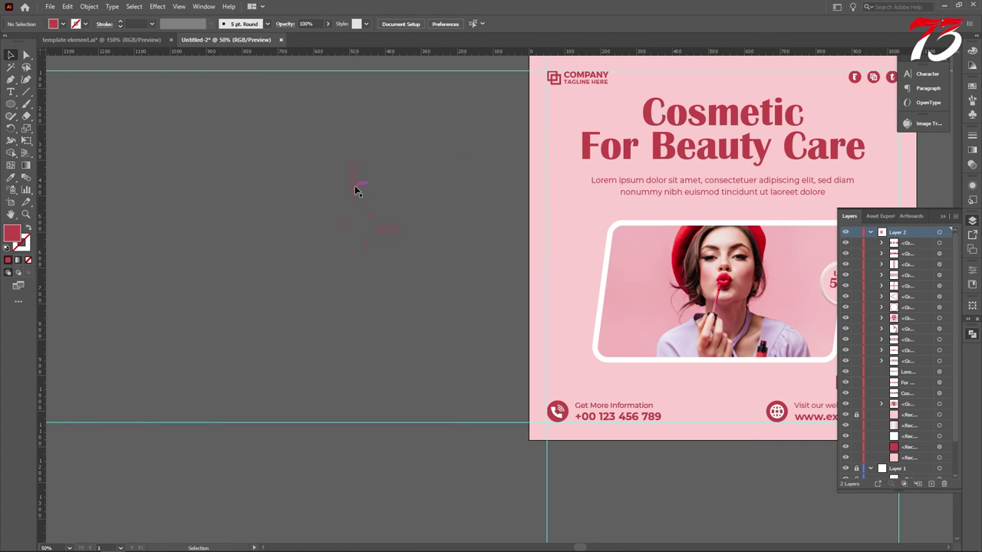
Try placing the chevron column on the artboard left of the photo frame, then undo the move
{"action": "left_click_drag", "start_coordinate": [355, 189], "coordinate": [421, 248]}
{"action": "key", "text": "ctrl+z"}
{"action": "left_click", "coordinate": [427, 277]}
{"action": "left_click_drag", "start_coordinate": [357, 183], "coordinate": [566, 282]}
{"action": "key", "text": "ctrl+z"}
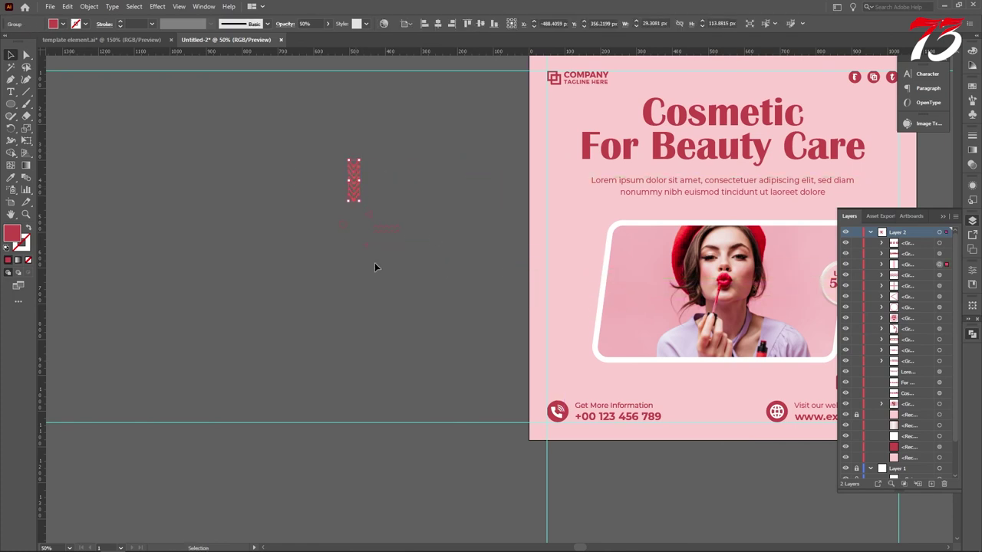
Set the opacity of all the decorative shapes beside the artboard to 100%
{"action": "left_click_drag", "start_coordinate": [377, 263], "coordinate": [323, 126]}
{"action": "type", "text": "0"}
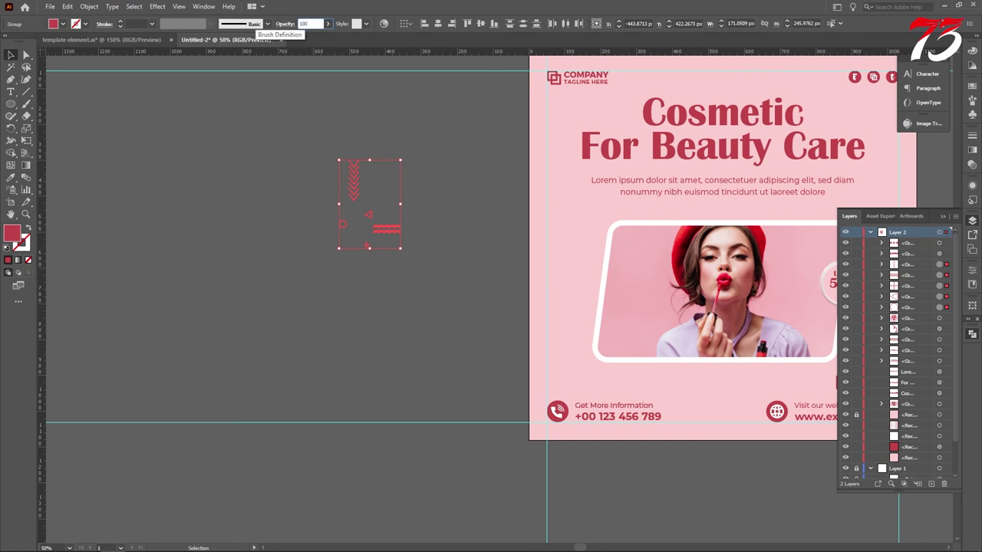
{"action": "left_click", "coordinate": [274, 162]}
Place the chevron column left of the photo frame's lower part and the plus sign above the frame's upper-left corner
{"action": "scroll", "coordinate": [314, 200], "scroll_direction": "down", "scroll_amount": 2}
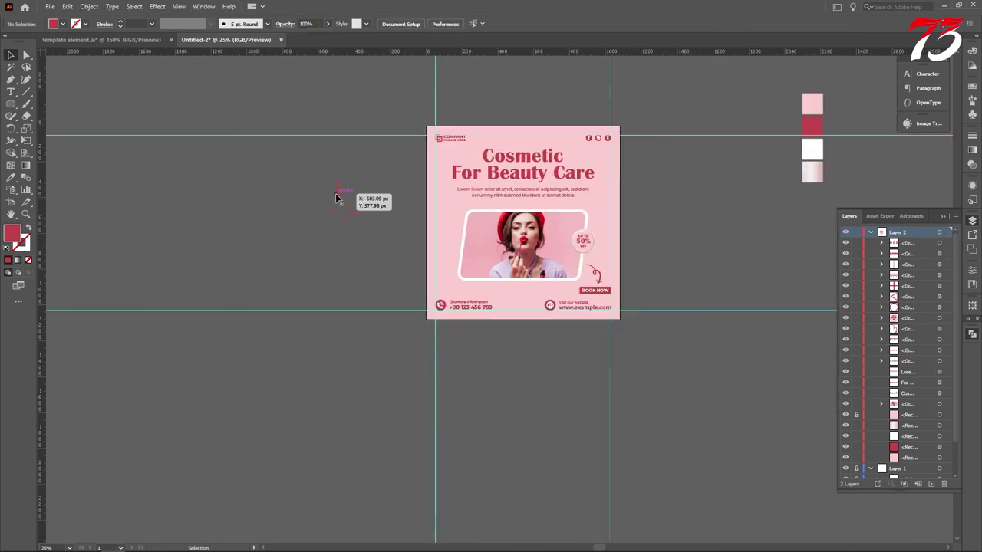
{"action": "left_click_drag", "start_coordinate": [339, 196], "coordinate": [444, 274]}
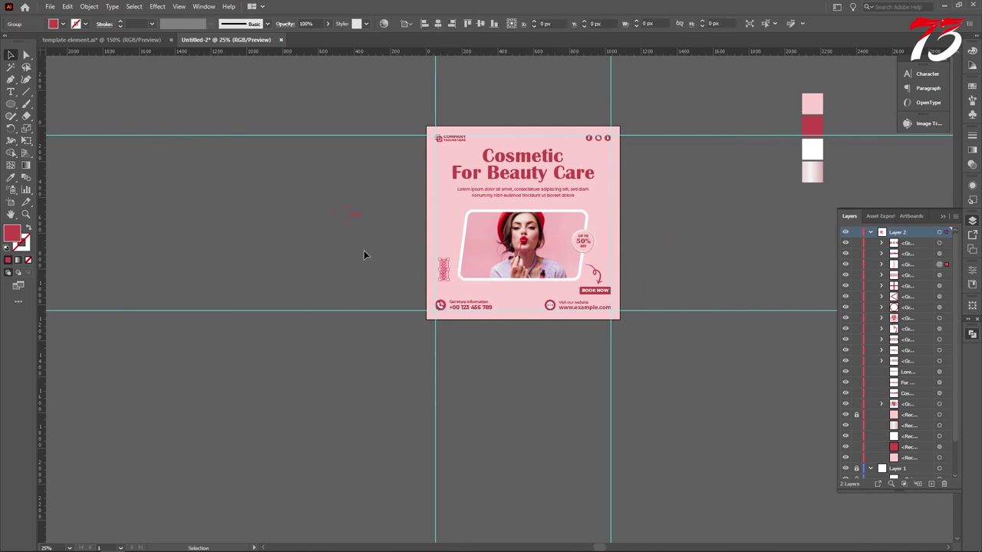
{"action": "scroll", "coordinate": [364, 250], "scroll_direction": "down", "scroll_amount": 1}
{"action": "scroll", "coordinate": [347, 233], "scroll_direction": "down", "scroll_amount": 1}
{"action": "left_click_drag", "start_coordinate": [344, 177], "coordinate": [452, 158]}
{"action": "left_click", "coordinate": [331, 192]}
Place the small circle between the contact blocks below the photo and the triangle above the frame's upper-right corner
{"action": "scroll", "coordinate": [322, 182], "scroll_direction": "down", "scroll_amount": 3}
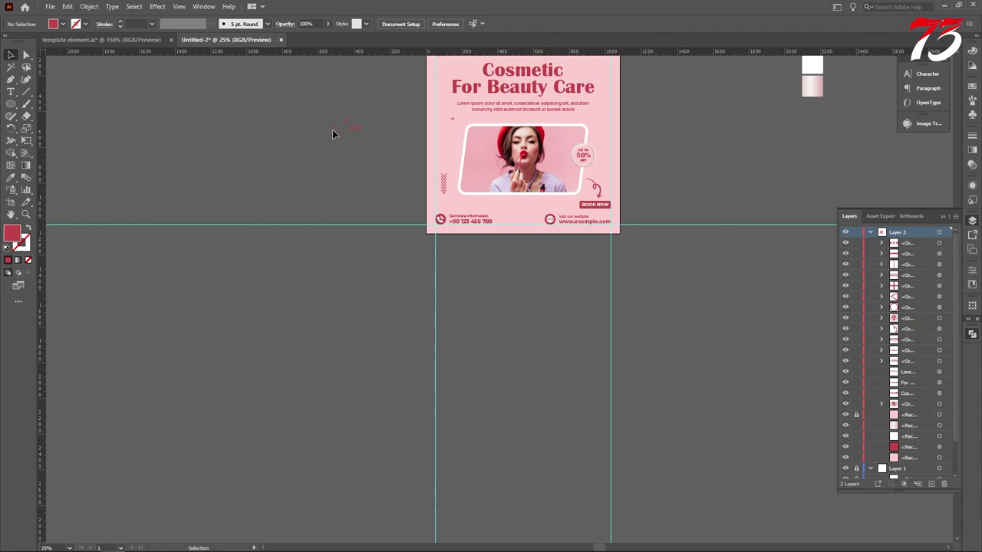
{"action": "left_click_drag", "start_coordinate": [337, 130], "coordinate": [522, 261]}
{"action": "scroll", "coordinate": [348, 177], "scroll_direction": "up", "scroll_amount": 3}
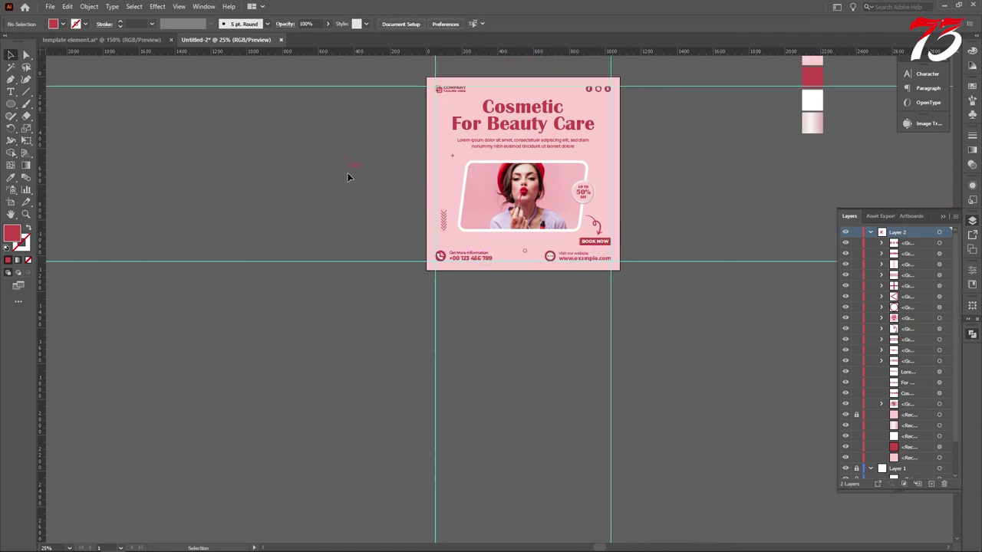
{"action": "left_click_drag", "start_coordinate": [346, 158], "coordinate": [596, 151]}
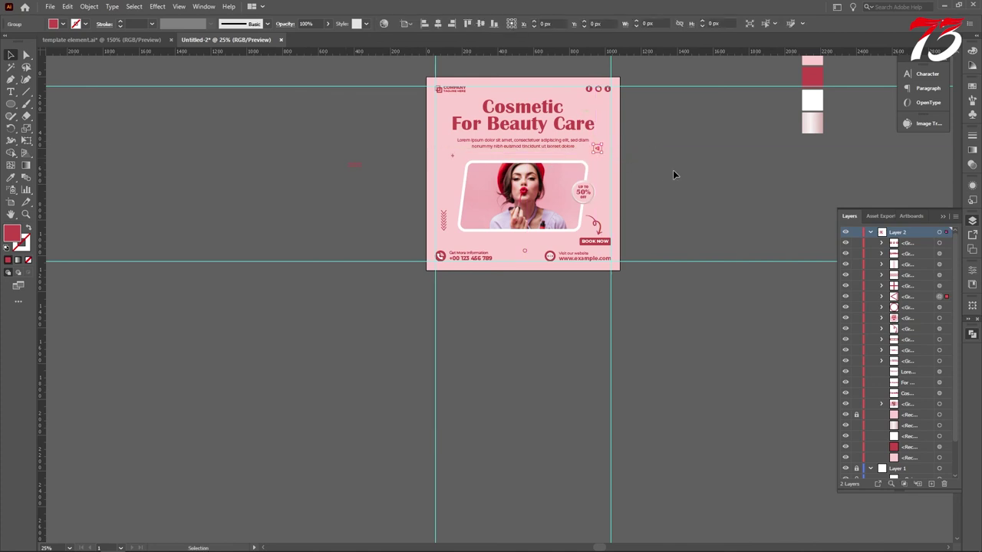
{"action": "left_click", "coordinate": [673, 170]}
{"action": "scroll", "coordinate": [689, 182], "scroll_direction": "down", "scroll_amount": 1}
{"action": "key", "text": "ctrl+0"}
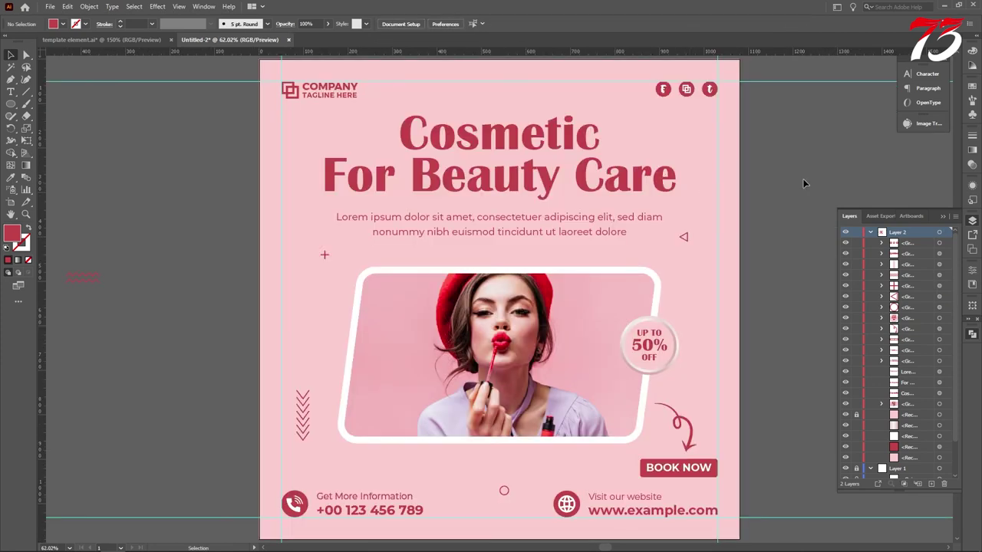